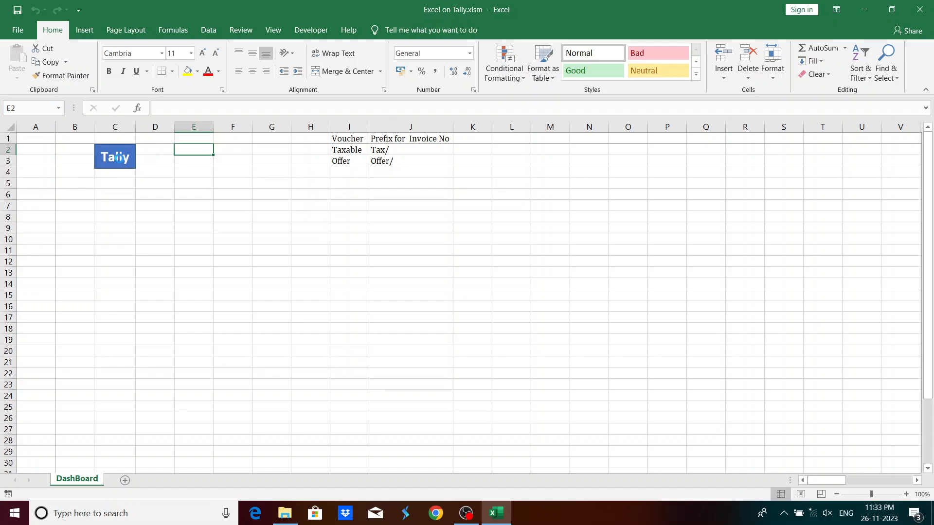
# Launch the Billing Software form from the Tally button on the DashBoard sheet
pyautogui.click(117, 157)
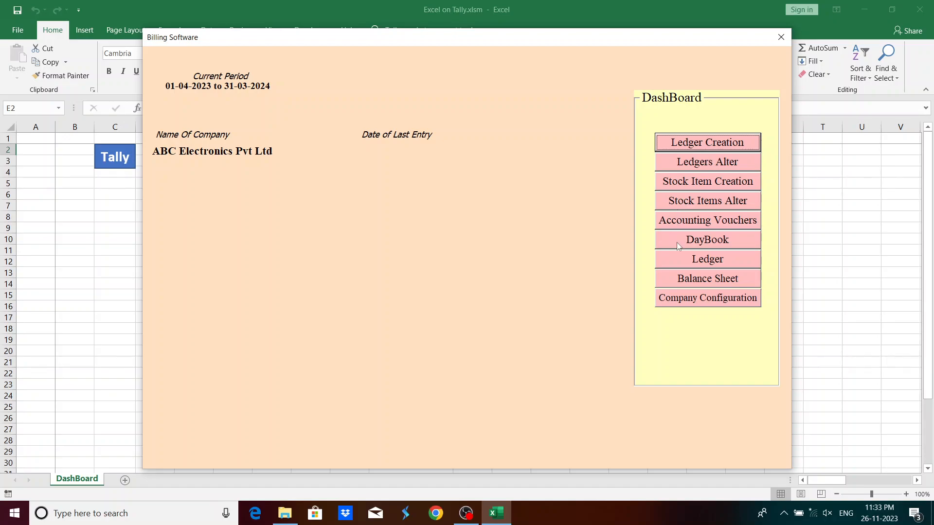
# In Company Configuration, re-select Maharashtra as State and review the pin, contact and bank fields
pyautogui.click(683, 302)
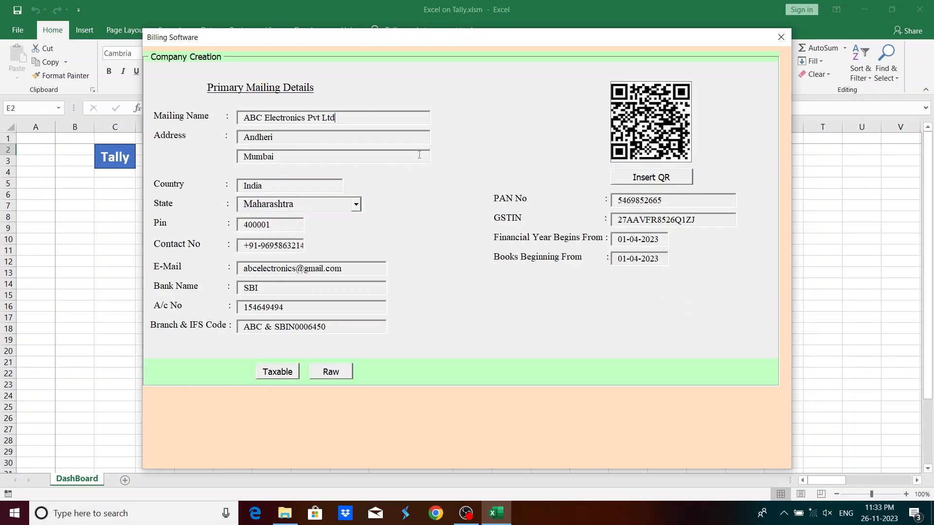
pyautogui.click(376, 119)
pyautogui.doubleClick(299, 203)
pyautogui.press('BackSpace')
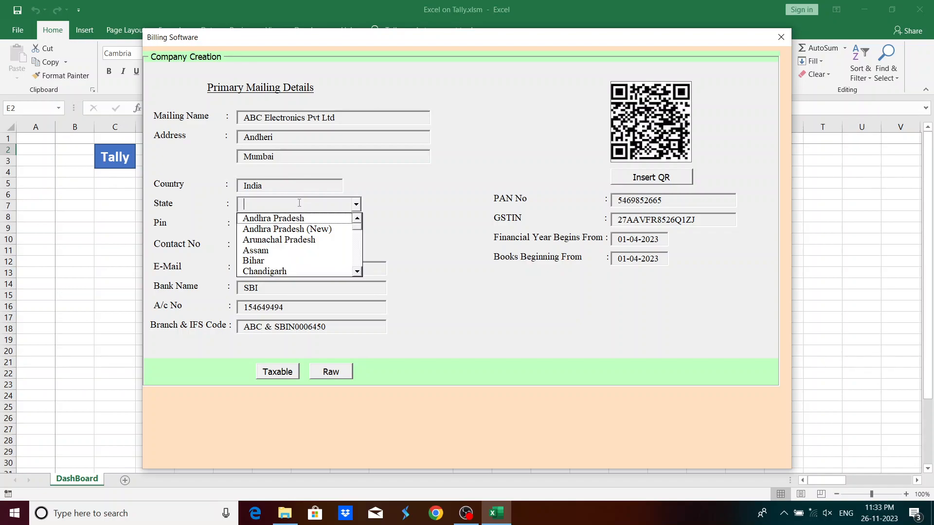
pyautogui.write('Maharashtra')
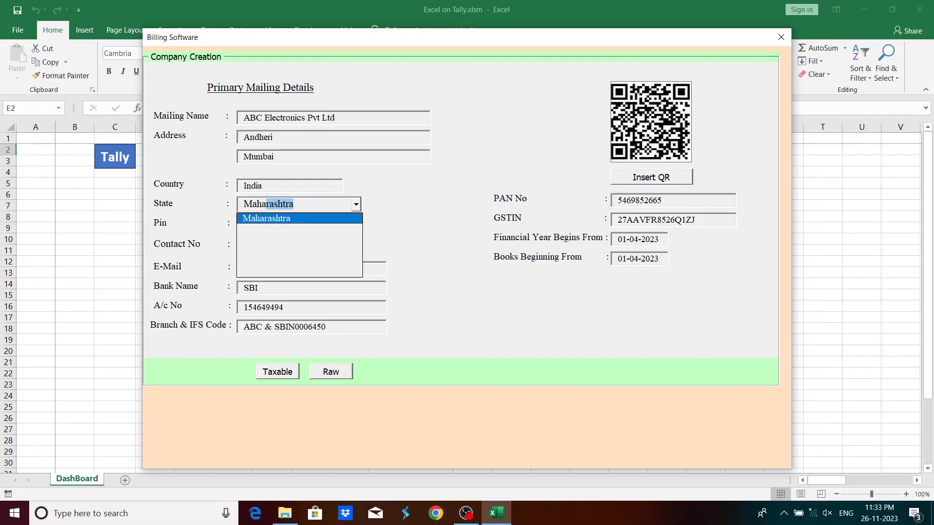
pyautogui.press('Tab')
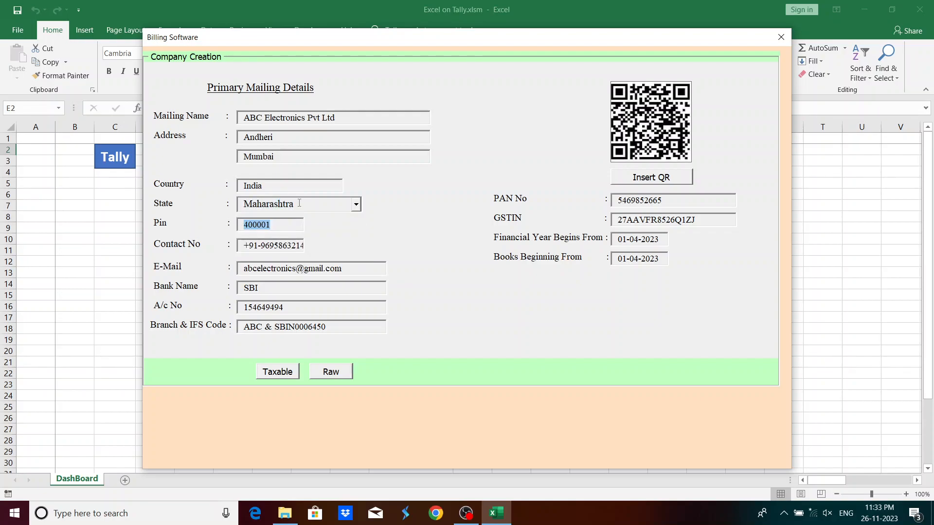
pyautogui.press('Tab')
pyautogui.press('Tab')
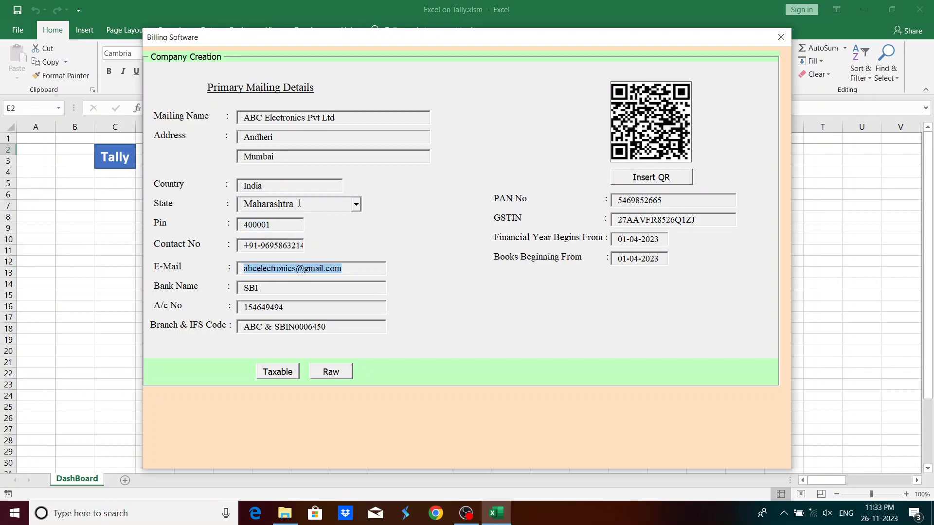
pyautogui.press('Tab')
pyautogui.press('Tab')
pyautogui.press('Tab')
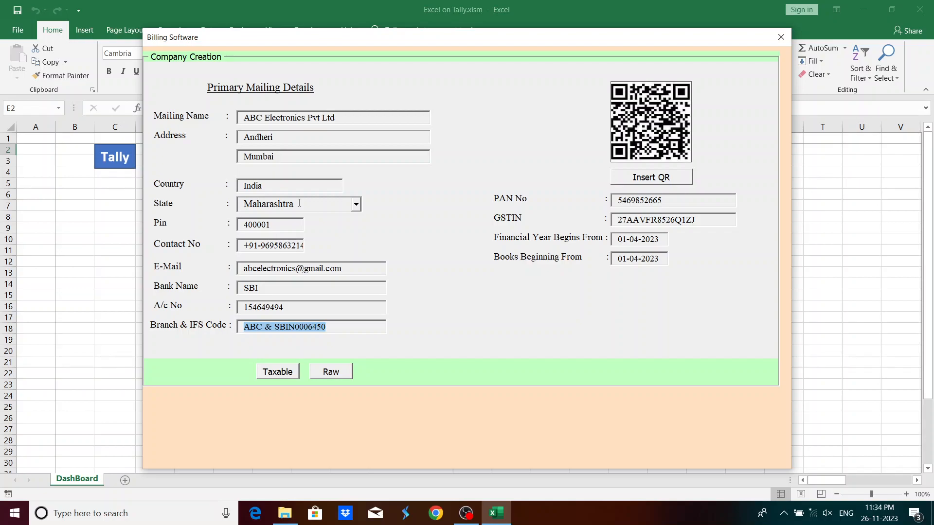
pyautogui.press('Tab')
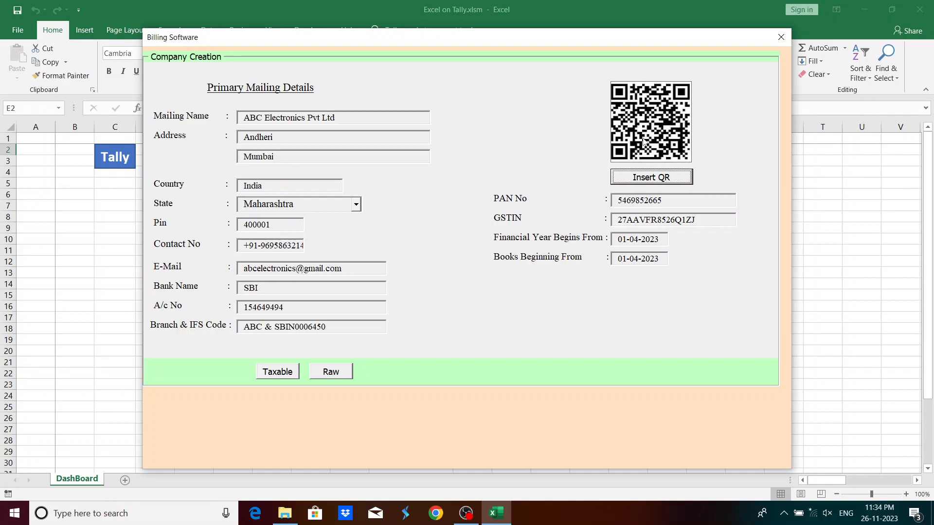
# Skip adding a QR image, pass the PAN and date fields, and close the company details
pyautogui.click(643, 177)
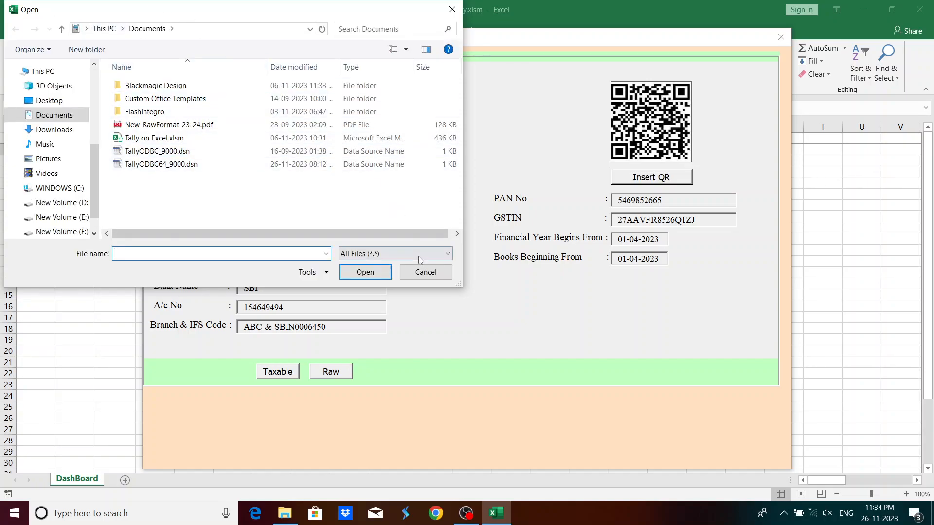
pyautogui.click(424, 271)
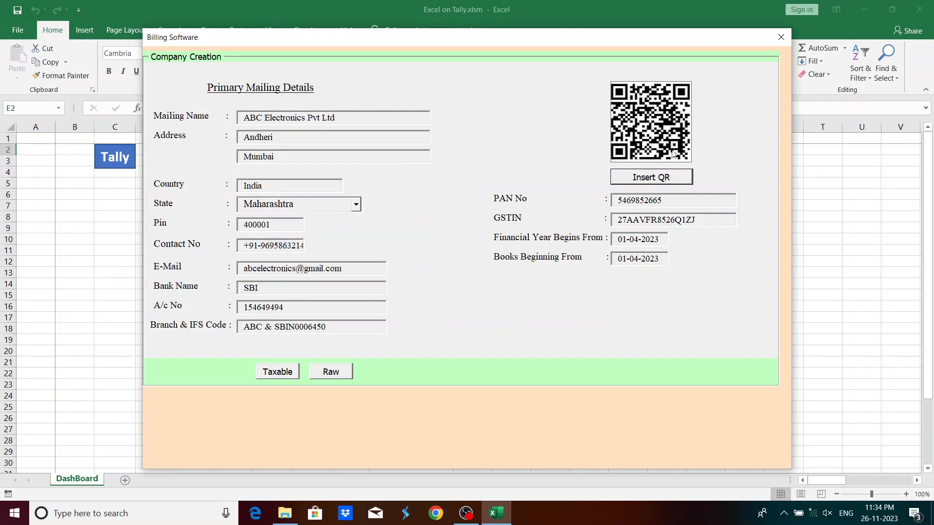
pyautogui.click(670, 203)
pyautogui.press('Tab')
pyautogui.press('Tab')
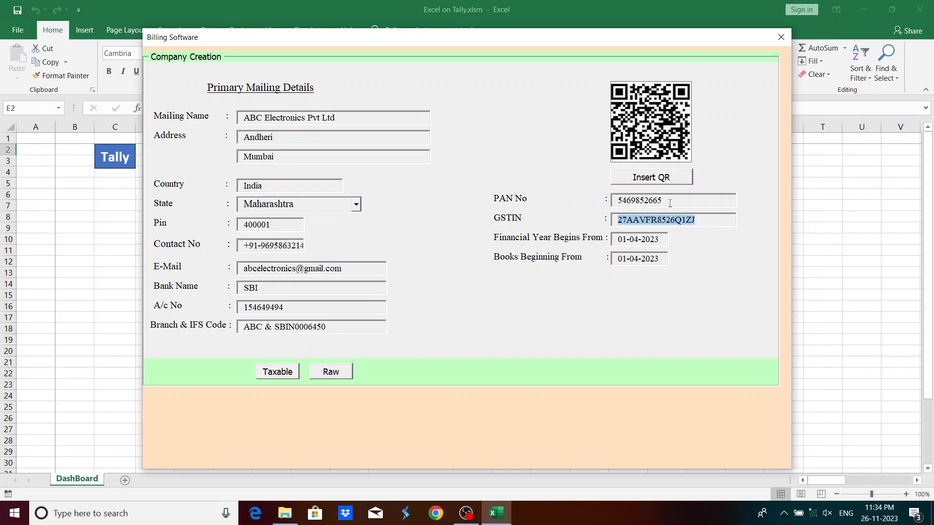
pyautogui.press('Tab')
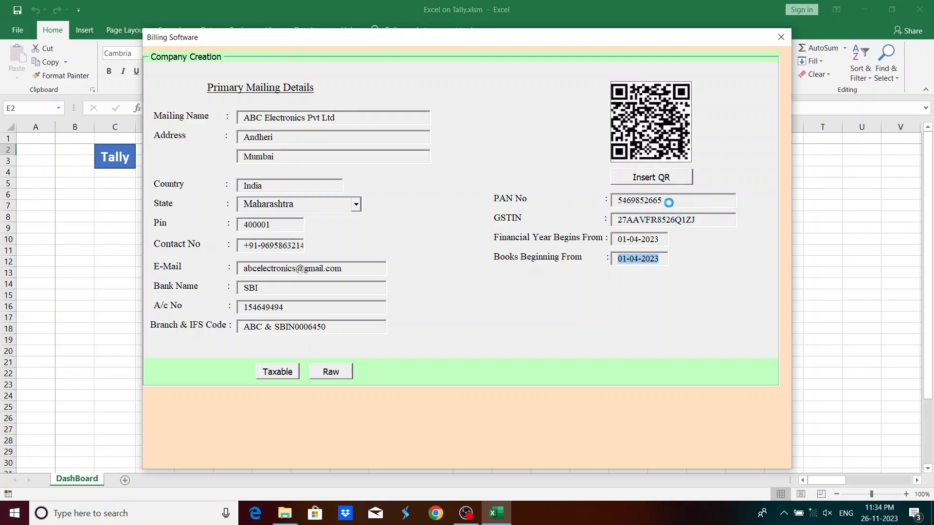
pyautogui.press('Return')
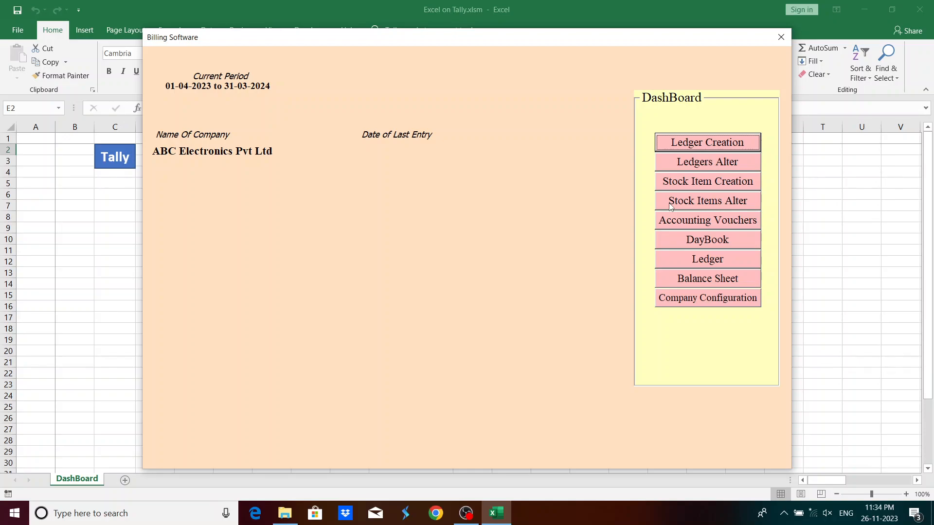
# Create ledger 11 for the customer under Sundry Debtors with district Mumbai, then quit to the dashboard
pyautogui.click(697, 146)
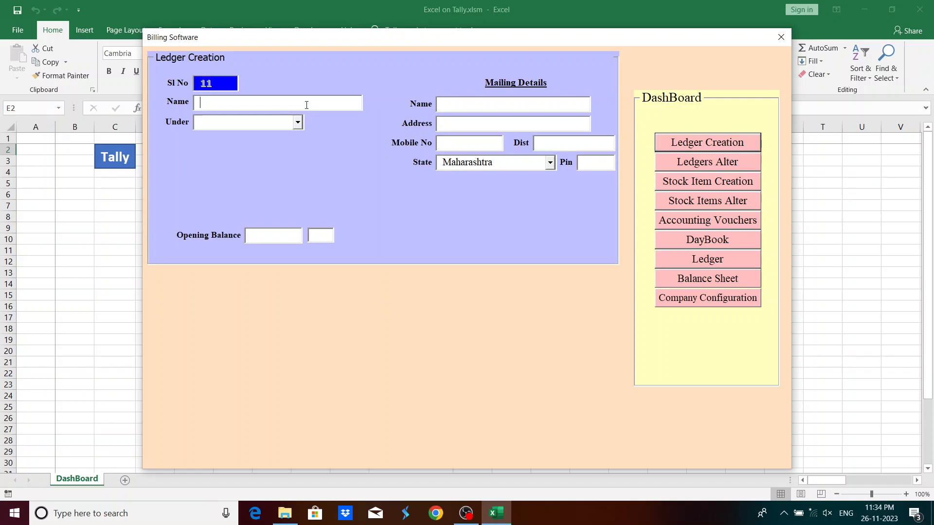
pyautogui.write('Anil kr Sharma')
pyautogui.press('Tab')
pyautogui.write('Sun')
pyautogui.press('Down')
pyautogui.press('Down')
pyautogui.press('Tab')
pyautogui.press('Tab')
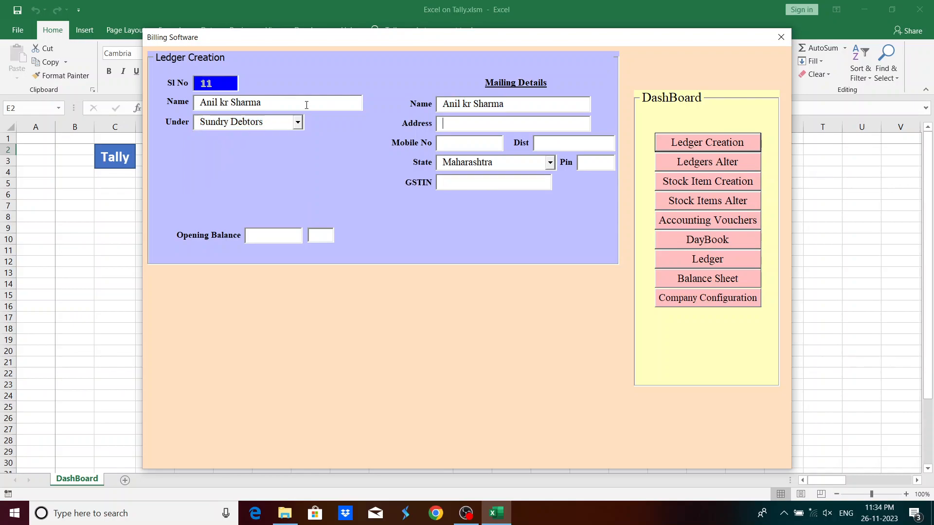
pyautogui.write('Mumbai')
pyautogui.press('Tab')
pyautogui.press('Tab')
pyautogui.press('Tab')
pyautogui.press('Tab')
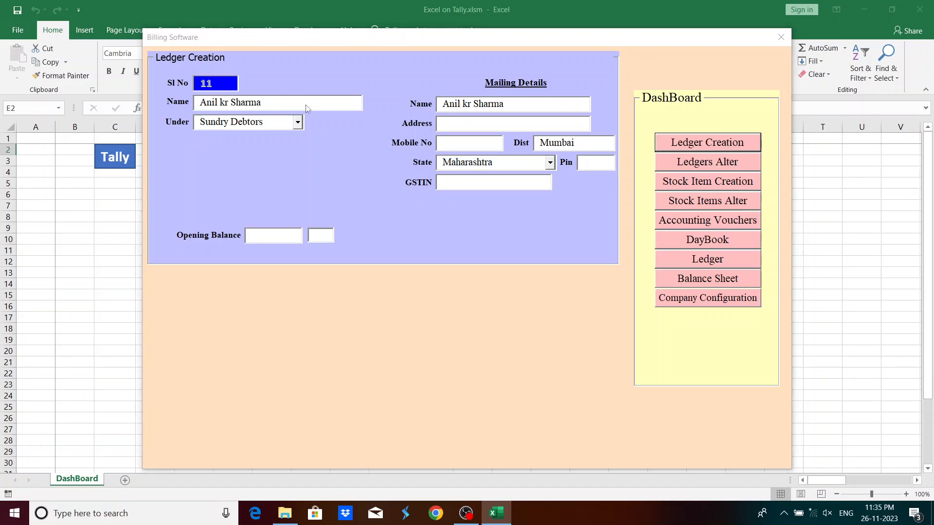
pyautogui.press('Return')
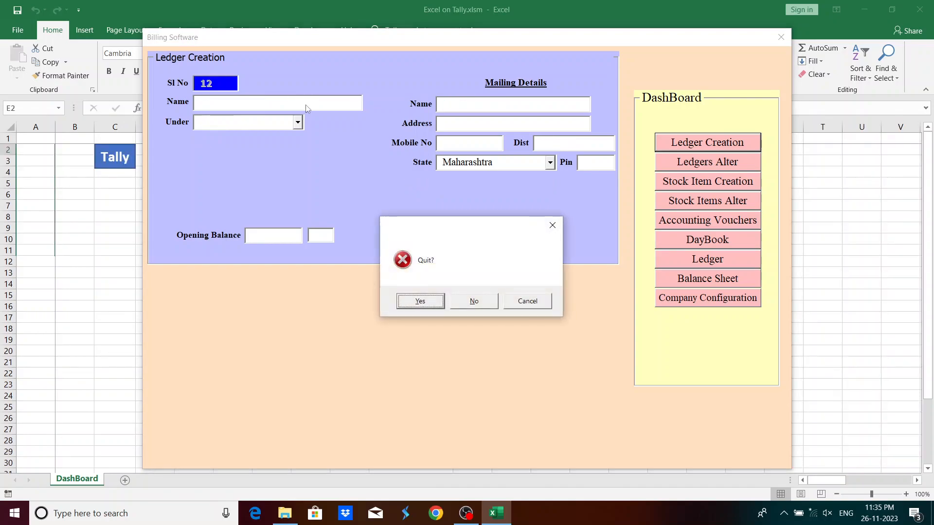
pyautogui.press('Return')
pyautogui.press('Down')
pyautogui.press('Down')
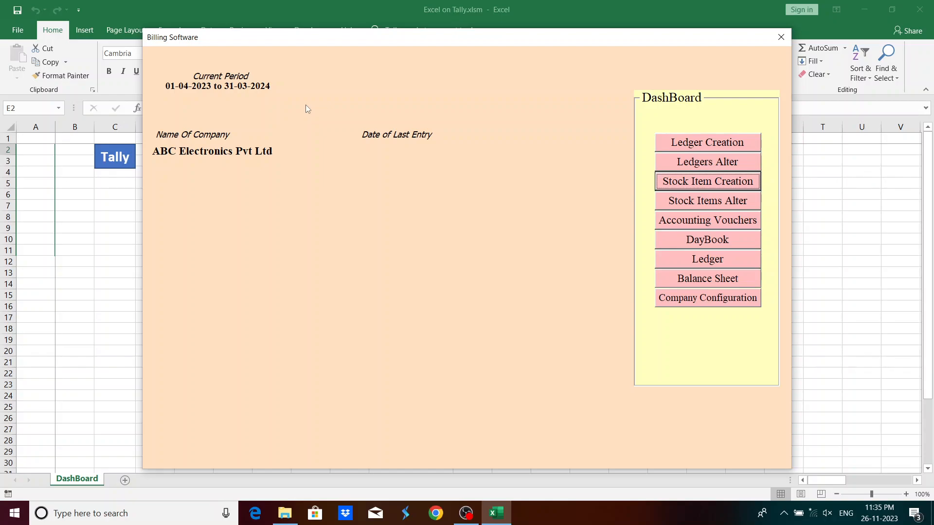
# Start a new stock item named Samsung Model 12
pyautogui.press('Return')
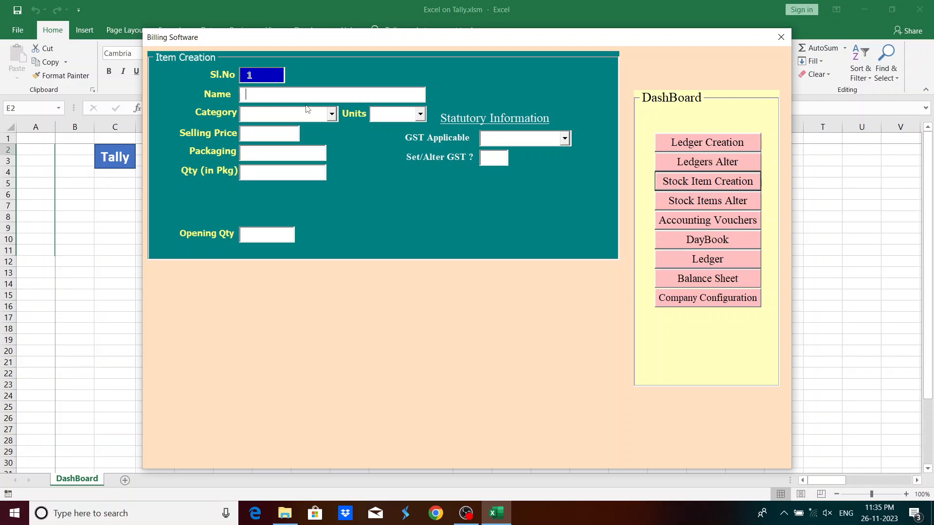
pyautogui.write('Samsung')
pyautogui.hotkey('shift', 'Tab')
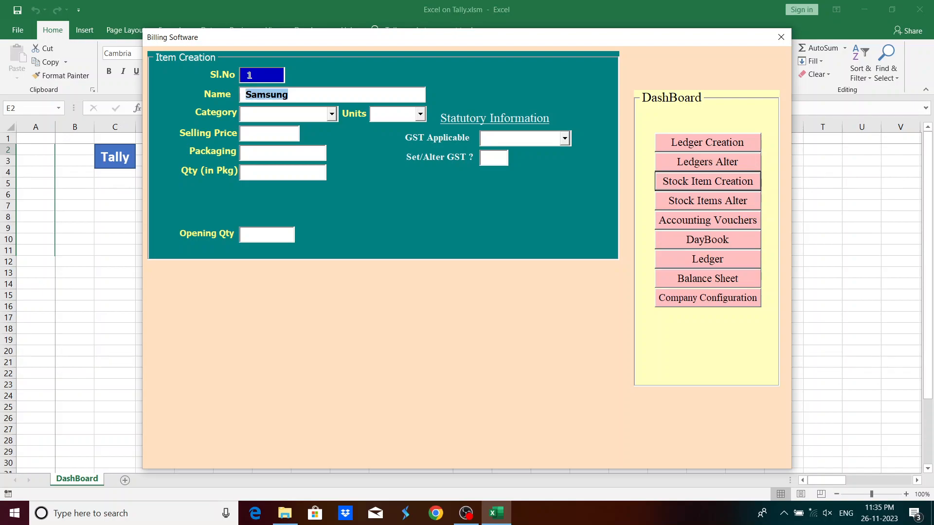
pyautogui.write('Samsung')
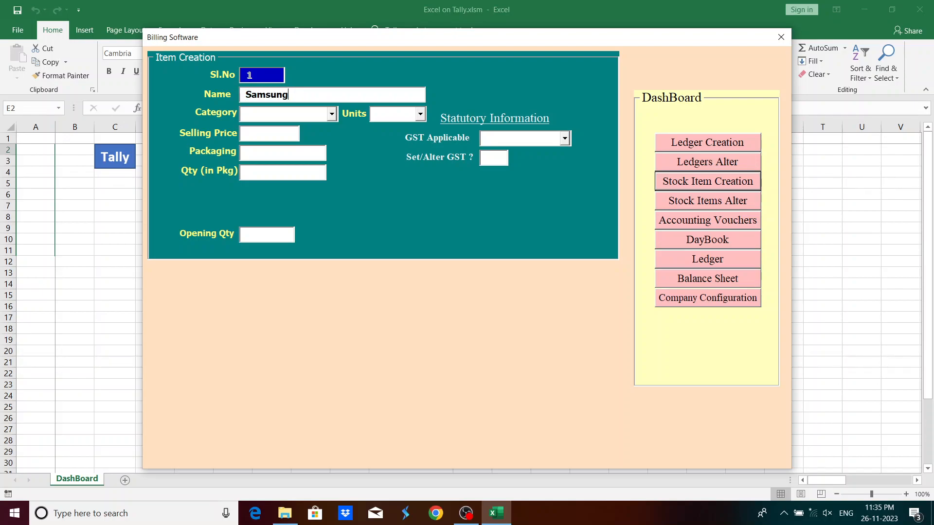
pyautogui.write(' Model 12c')
pyautogui.press('BackSpace')
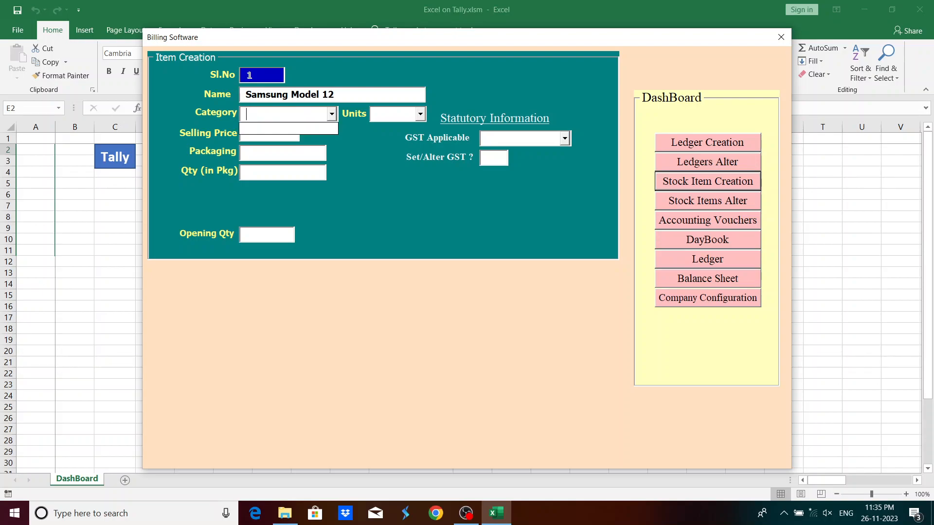
# Add 'watch' as a new stock category alongside Mobile
pyautogui.hotkey('alt', 'c')
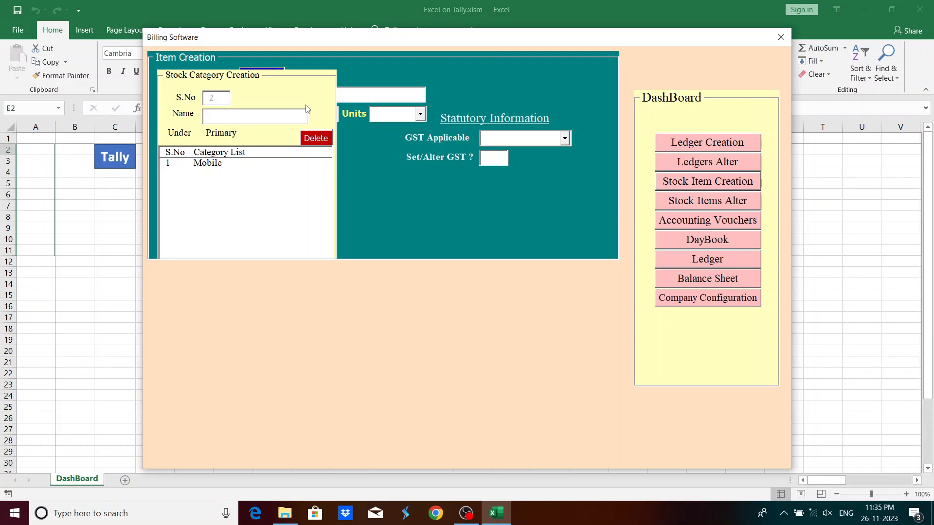
pyautogui.press('Escape')
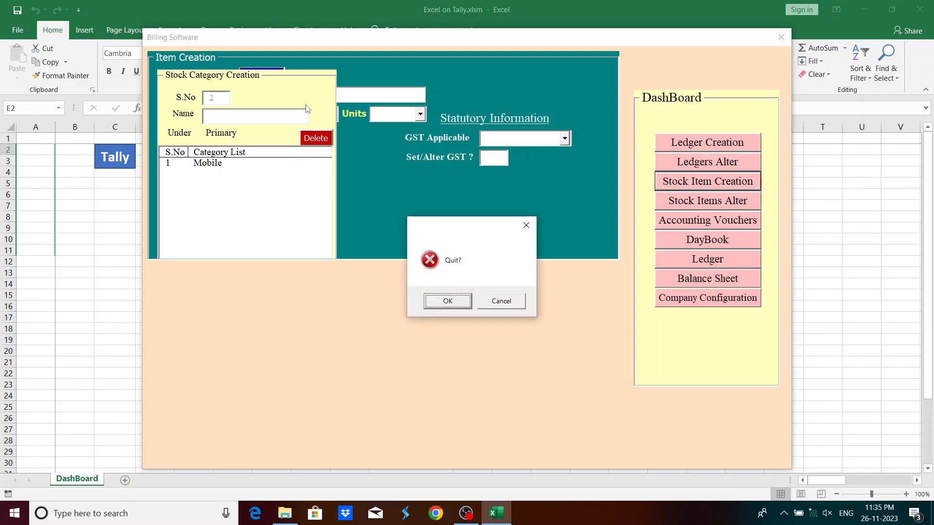
pyautogui.press('Return')
pyautogui.write('m')
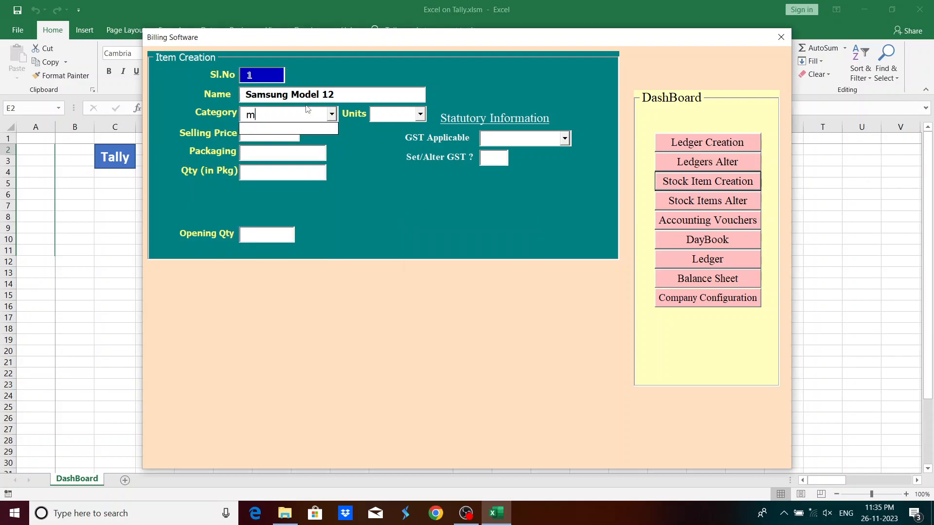
pyautogui.press('BackSpace')
pyautogui.click(310, 115)
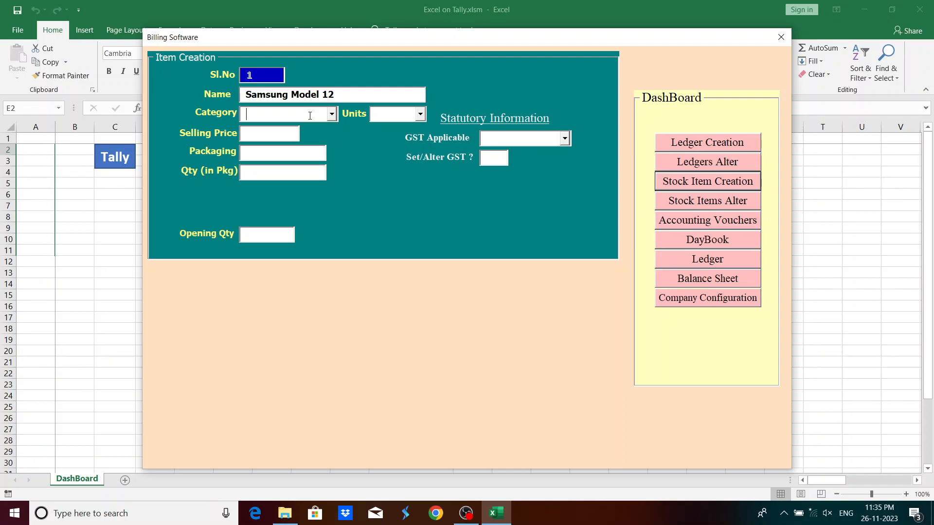
pyautogui.hotkey('alt', 'c')
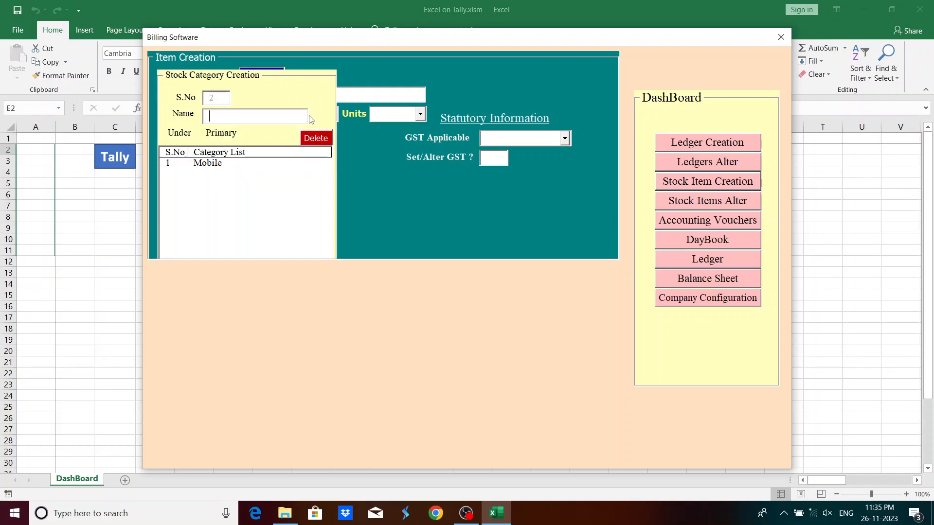
pyautogui.write('watch')
pyautogui.press('Return')
pyautogui.press('Return')
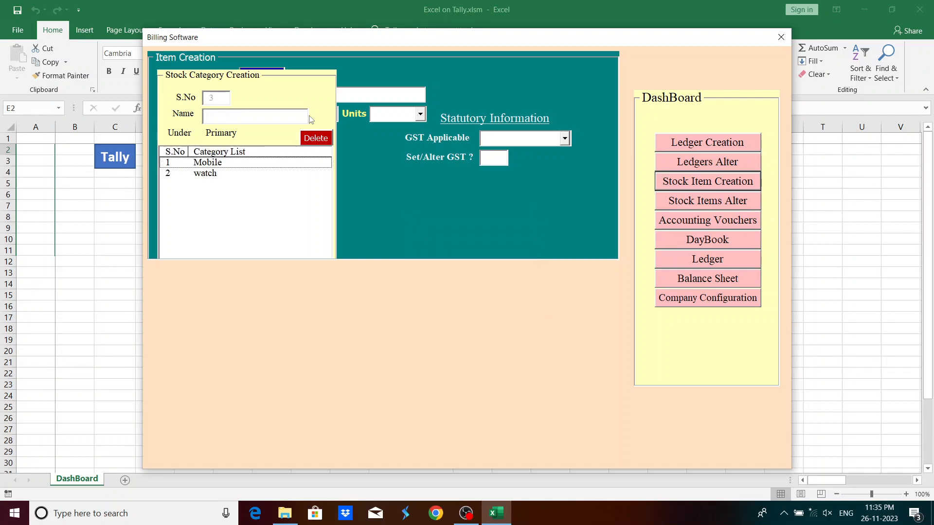
pyautogui.press('Escape')
pyautogui.press('Return')
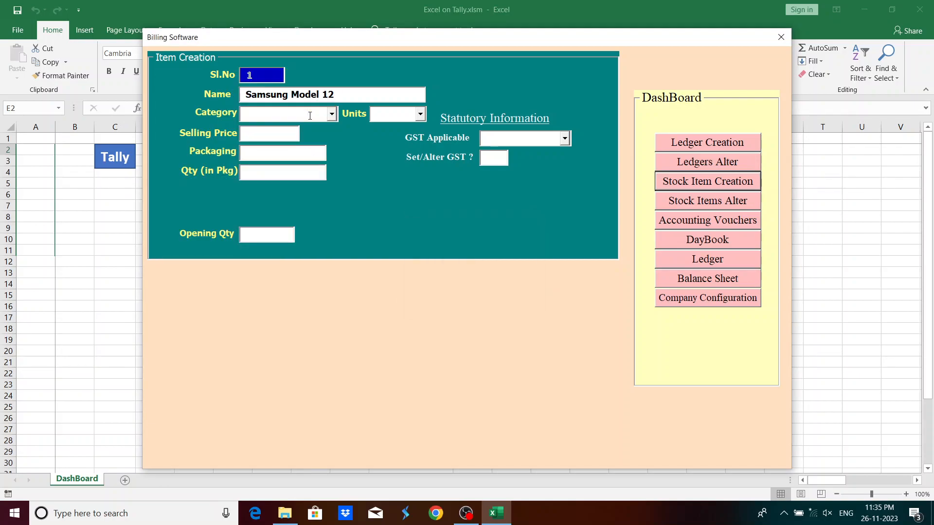
# Set the item's category to Mobile and create a new unit called Box
pyautogui.click(310, 116)
pyautogui.write('m')
pyautogui.press('Return')
pyautogui.press('Tab')
pyautogui.press('Return')
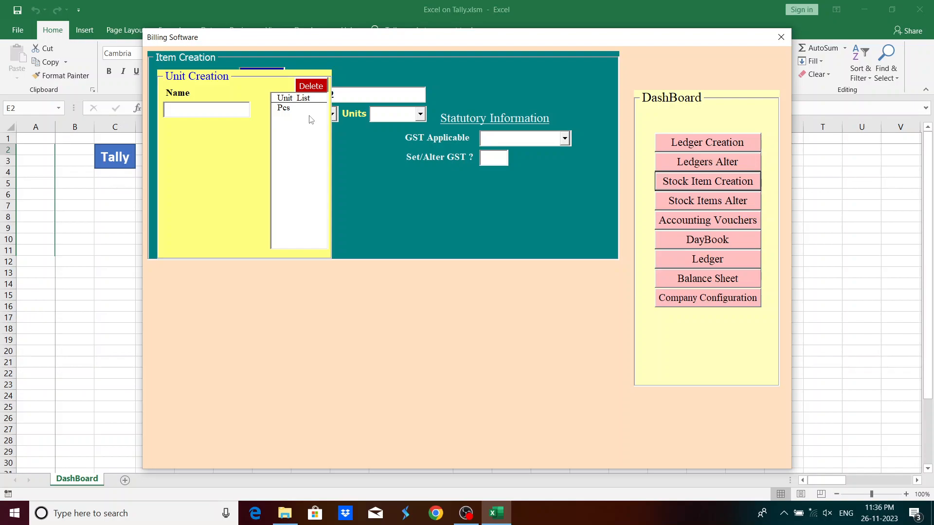
pyautogui.write('Box')
pyautogui.press('Return')
pyautogui.press('Return')
pyautogui.press('Escape')
pyautogui.press('Return')
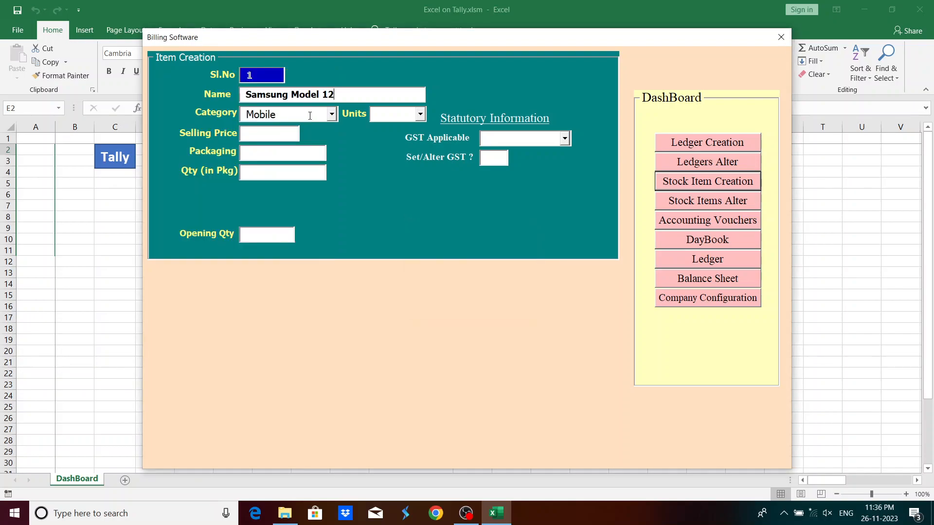
# Give the item unit Pcs, price 15600, and mark GST as applicable
pyautogui.press('Return')
pyautogui.press('Return')
pyautogui.write('pc')
pyautogui.press('Down')
pyautogui.press('Return')
pyautogui.press('Return')
pyautogui.write('15600y')
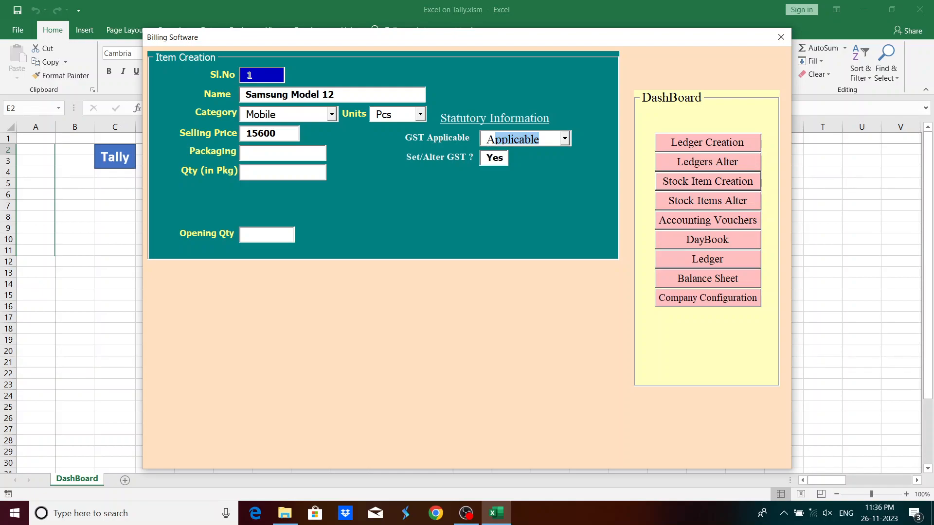
pyautogui.press('Tab')
# Set taxability to Taxable with 18% integrated tax and save Samsung Model 12
pyautogui.press('Return')
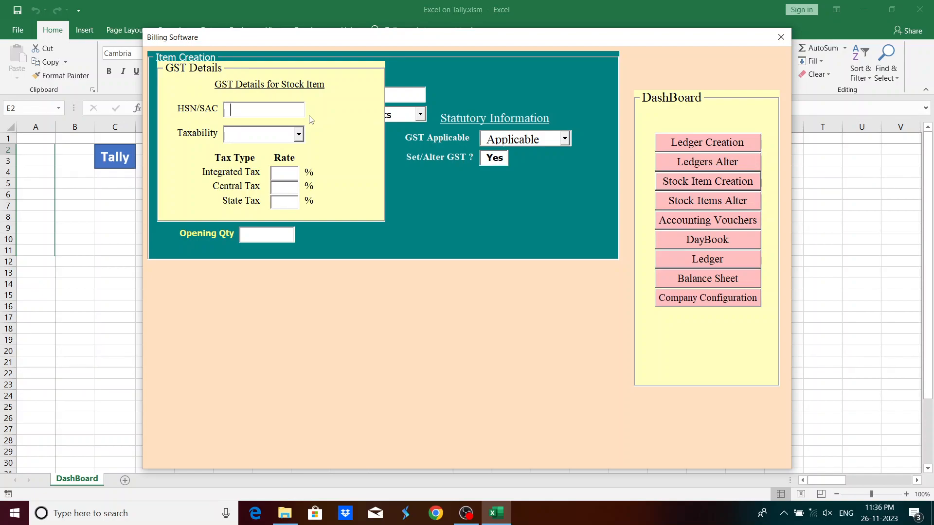
pyautogui.press('Down')
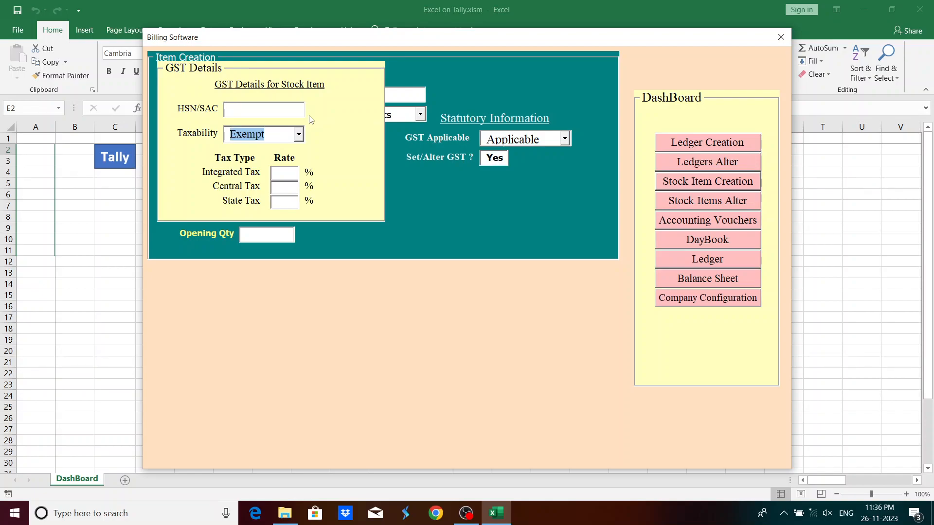
pyautogui.press('Down')
pyautogui.press('Down')
pyautogui.press('Return')
pyautogui.write('18')
pyautogui.press('Return')
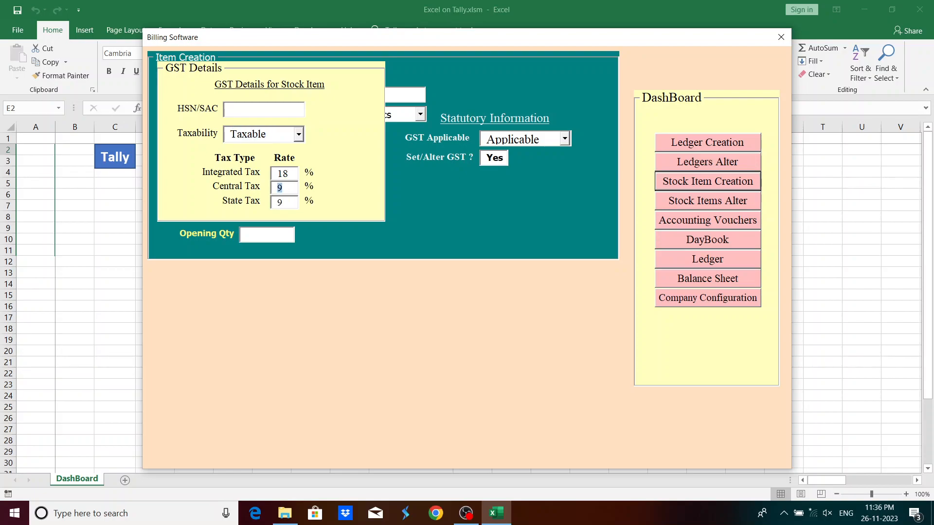
pyautogui.press('Return')
pyautogui.press('Return')
pyautogui.press('Return')
pyautogui.press('Return')
pyautogui.press('Return')
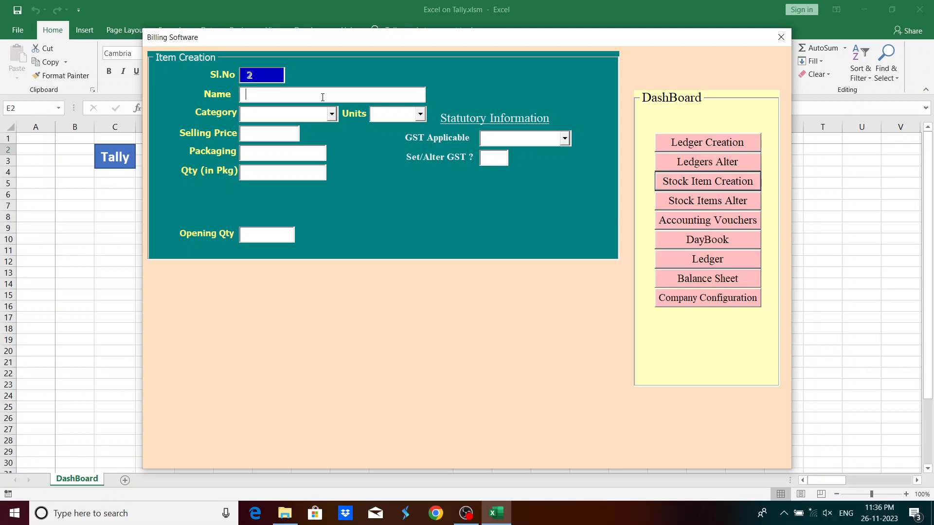
# Enter stock item Vivo Smart Phone: category Mobile, unit Pcs, price 18700, GST applicable
pyautogui.write('Vivo Smart Phone')
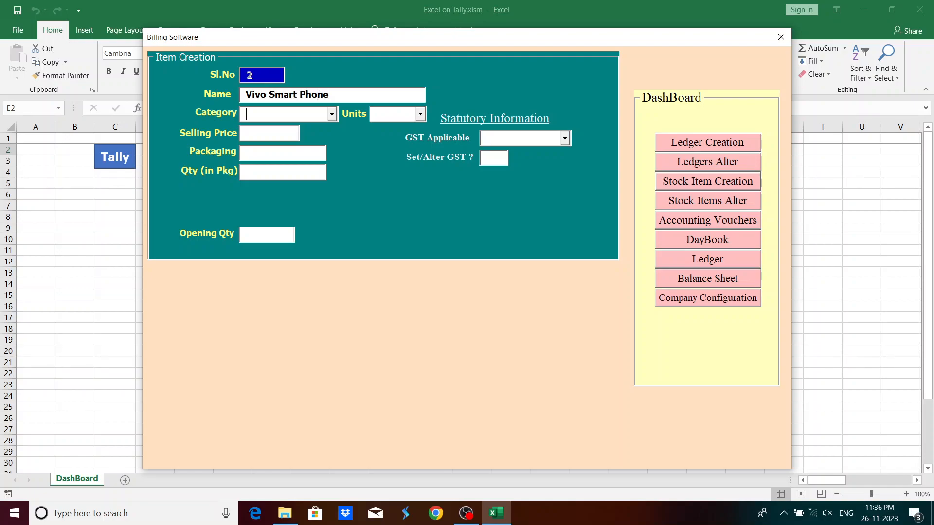
pyautogui.write('mo')
pyautogui.press('Tab')
pyautogui.write('pc')
pyautogui.press('Tab')
pyautogui.write('18700')
pyautogui.write('a')
pyautogui.press('Tab')
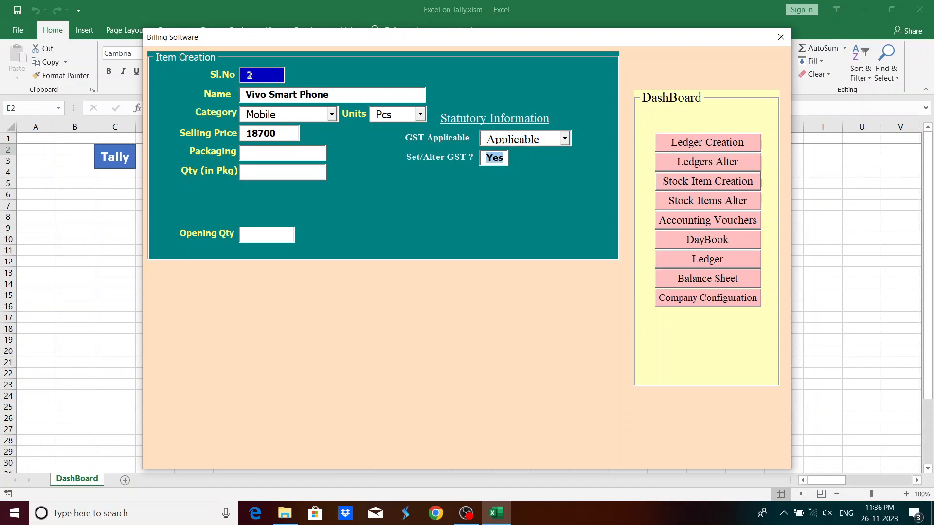
# Mark it Taxable at 18% integrated GST, save it, and quit item creation
pyautogui.press('Tab')
pyautogui.press('Down')
pyautogui.press('Down')
pyautogui.press('Down')
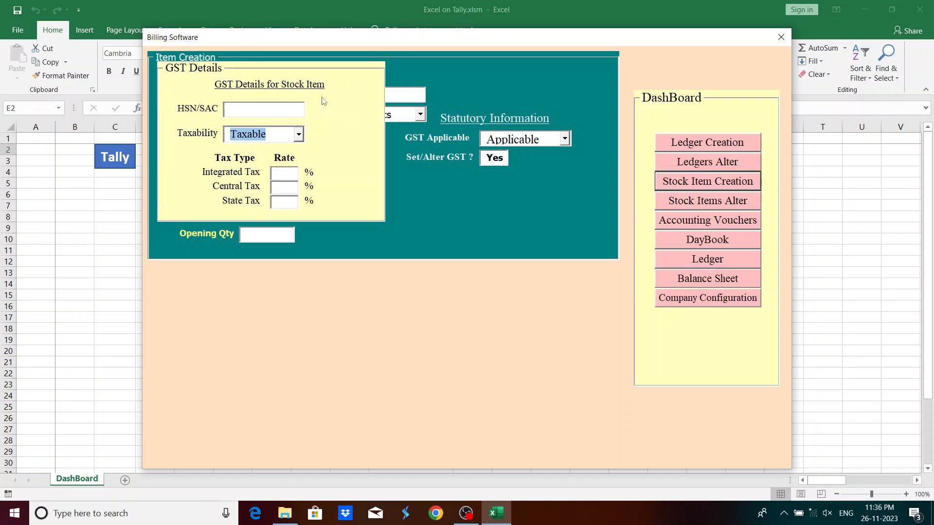
pyautogui.press('Tab')
pyautogui.write('18')
pyautogui.press('Return')
pyautogui.press('Return')
pyautogui.press('Return')
pyautogui.press('Return')
pyautogui.press('Return')
pyautogui.press('Return')
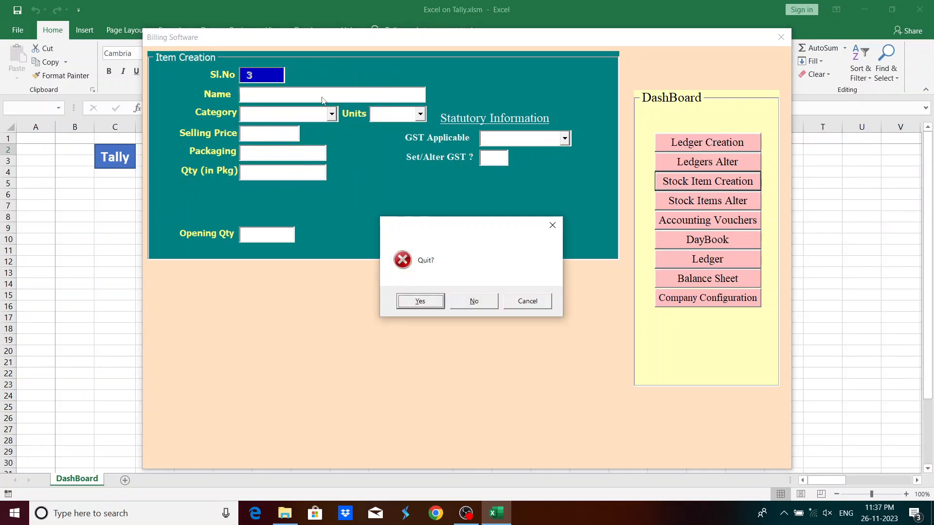
pyautogui.press('Return')
pyautogui.press('Down')
pyautogui.press('Down')
pyautogui.press('Down')
pyautogui.press('Down')
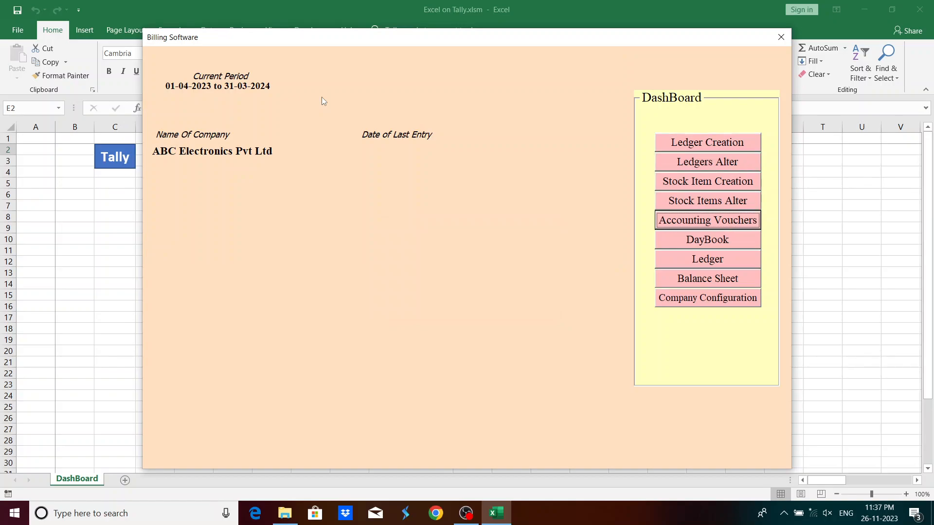
pyautogui.press('Return')
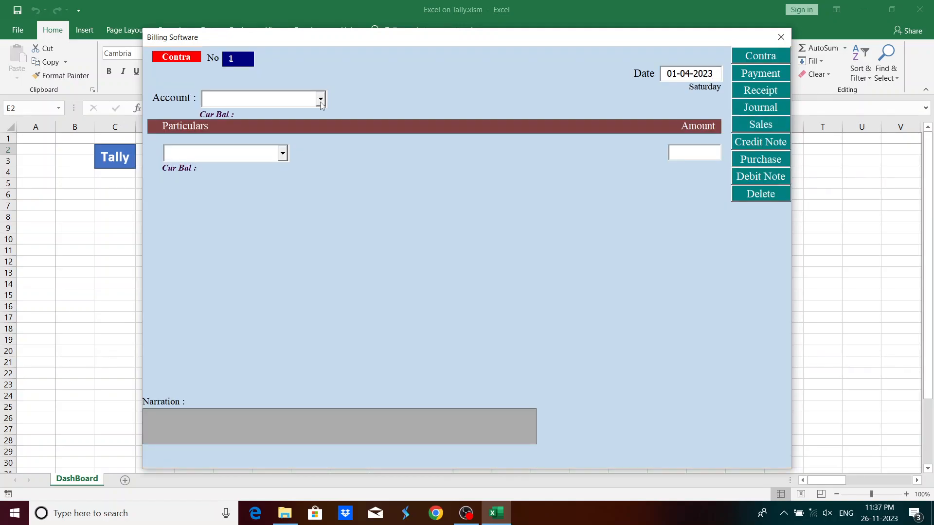
# Change the voucher date to 02-04-2023
pyautogui.click(677, 74)
pyautogui.press('BackSpace')
pyautogui.write('2')
pyautogui.press('Return')
# Switch to a Receipt voucher with Cash as the account
pyautogui.click(763, 90)
pyautogui.write('ca')
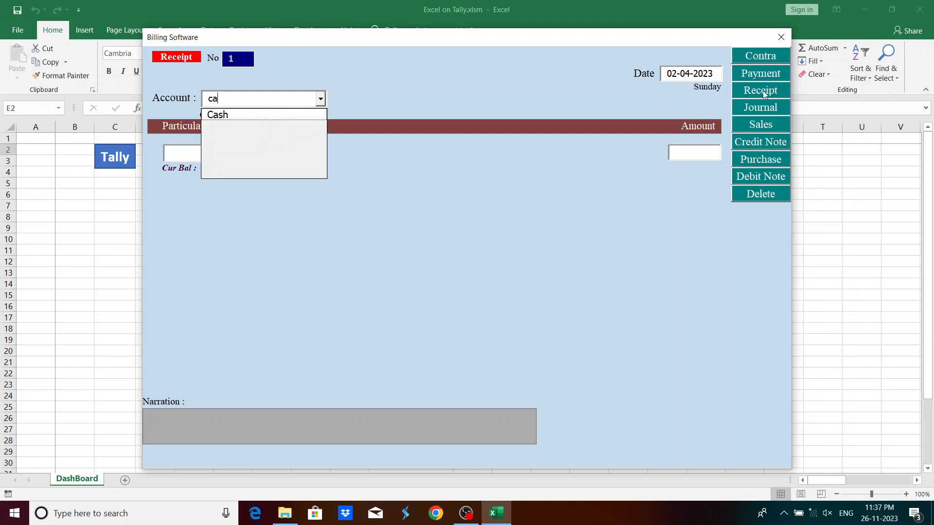
pyautogui.press('Down')
pyautogui.press('Return')
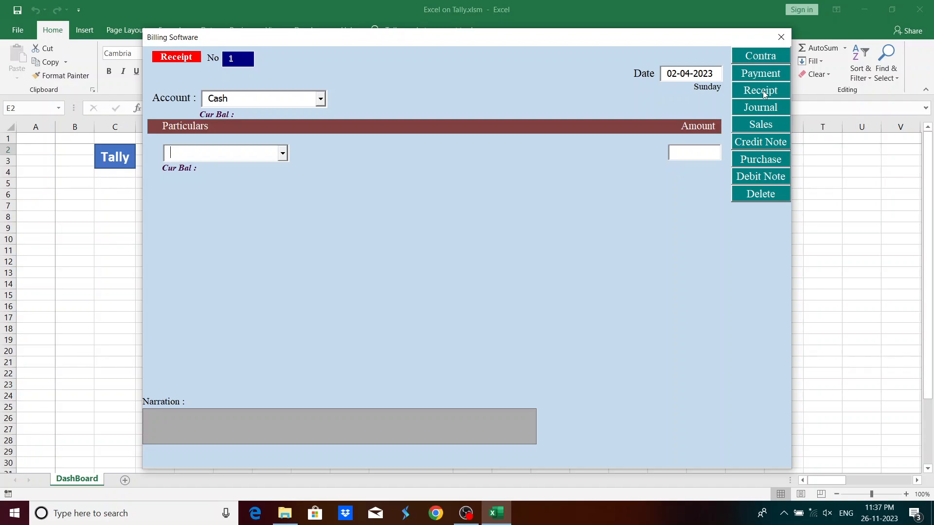
pyautogui.hotkey('alt', 'c')
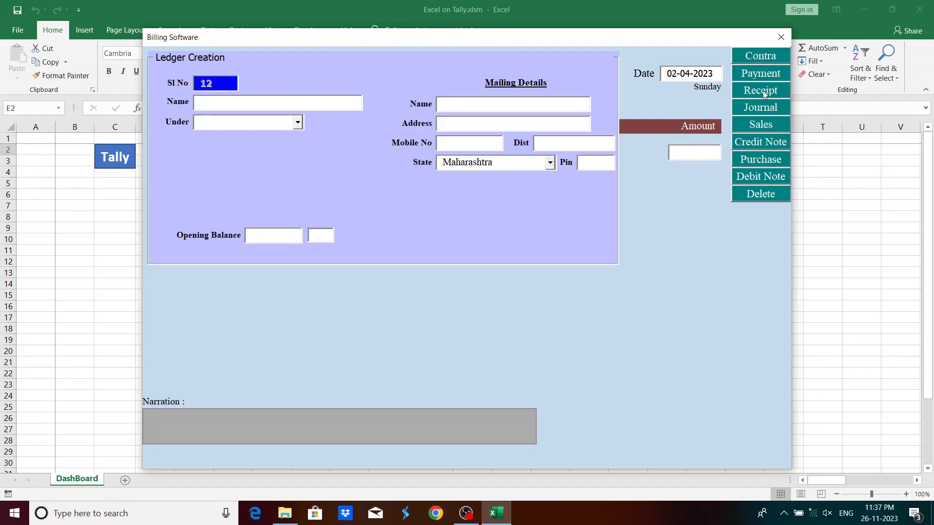
# Name the new ledger Proprietor's Capital A/c under the Capital Account group
pyautogui.write("Proprietor's Capital a/")
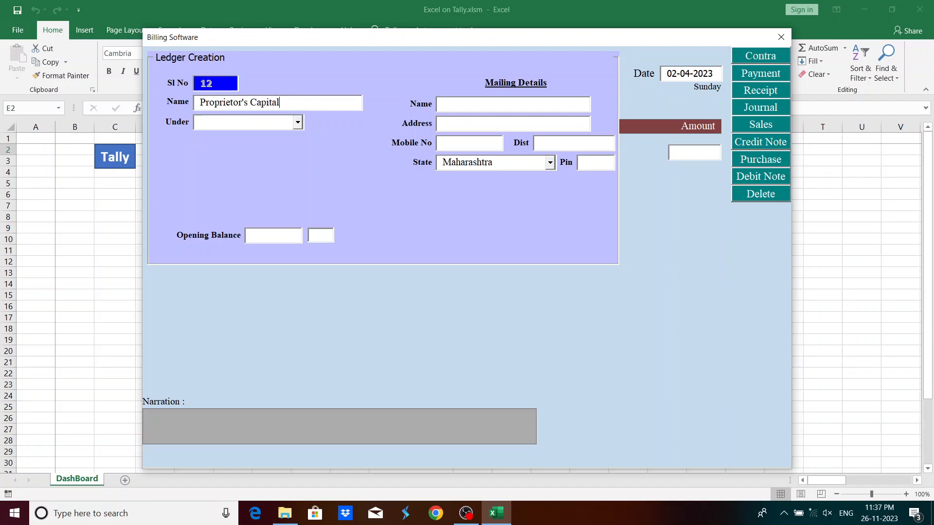
pyautogui.press('BackSpace')
pyautogui.press('BackSpace')
pyautogui.write('A/c')
pyautogui.press('Tab')
pyautogui.write('cap')
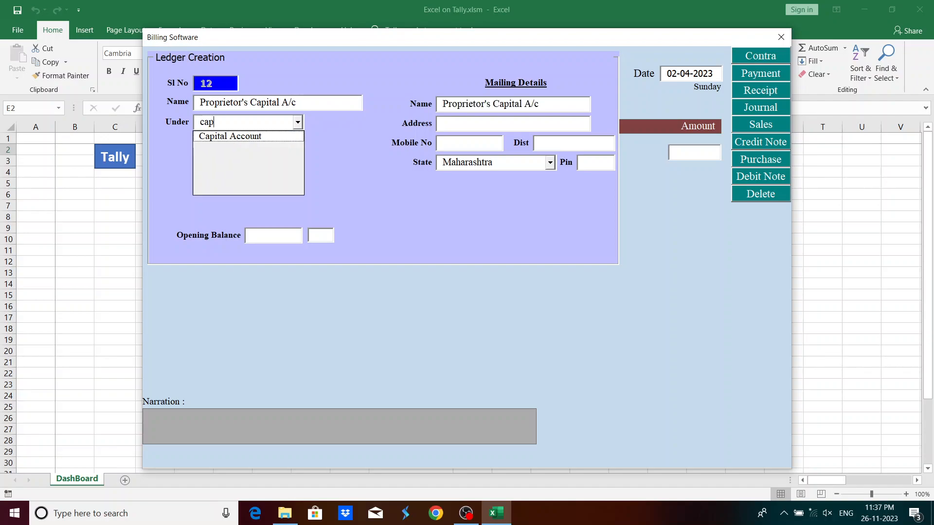
pyautogui.press('Down')
pyautogui.press('Return')
# Skip the mailing and opening balance fields, save ledger 12, and return to the voucher
pyautogui.press('Tab')
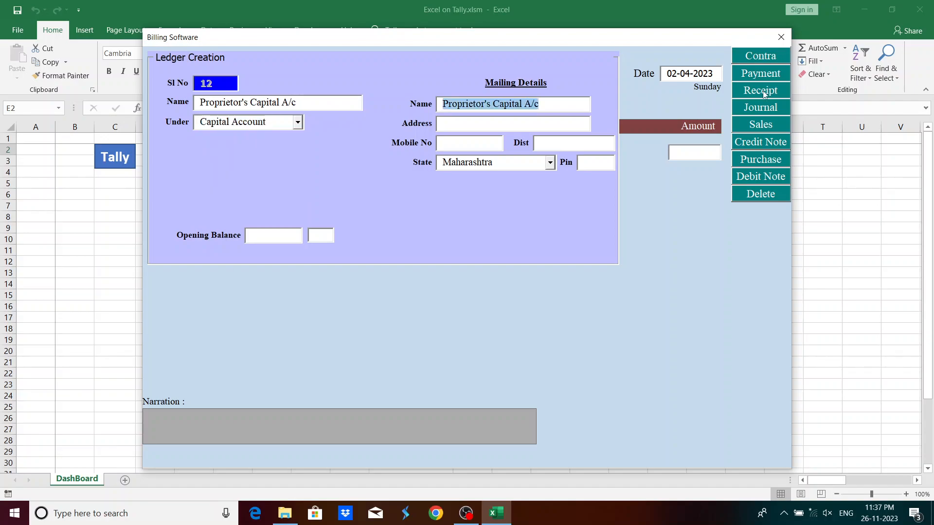
pyautogui.press('Tab')
pyautogui.press('Tab')
pyautogui.press('Tab')
pyautogui.press('Tab')
pyautogui.press('Tab')
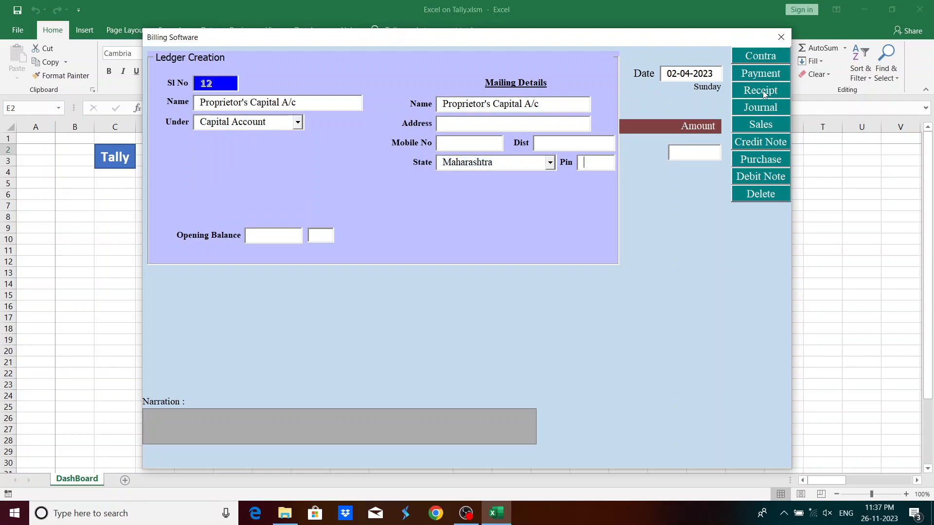
pyautogui.press('Tab')
pyautogui.press('Return')
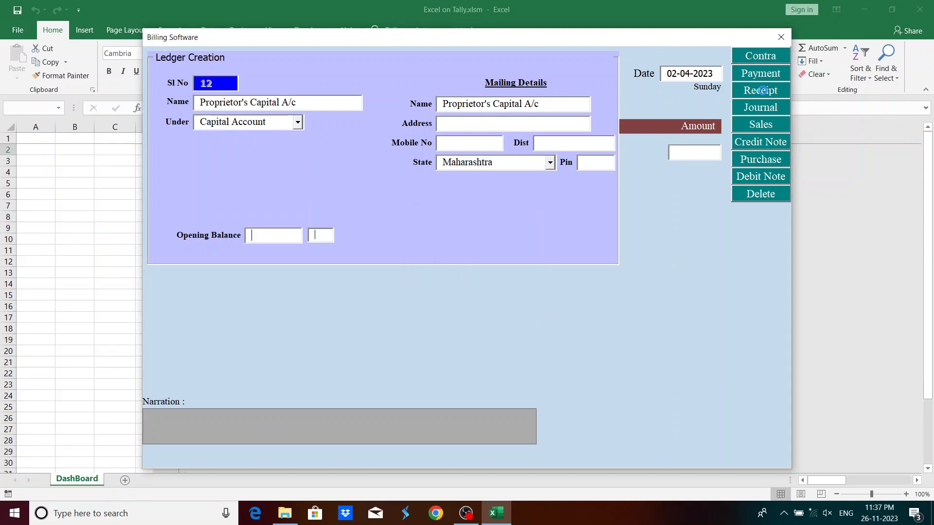
pyautogui.press('Escape')
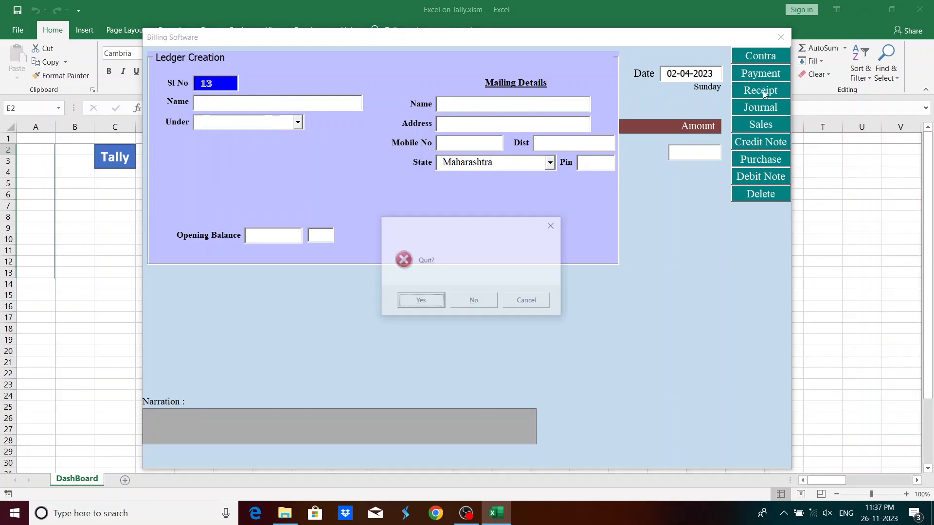
pyautogui.press('Return')
pyautogui.press('Tab')
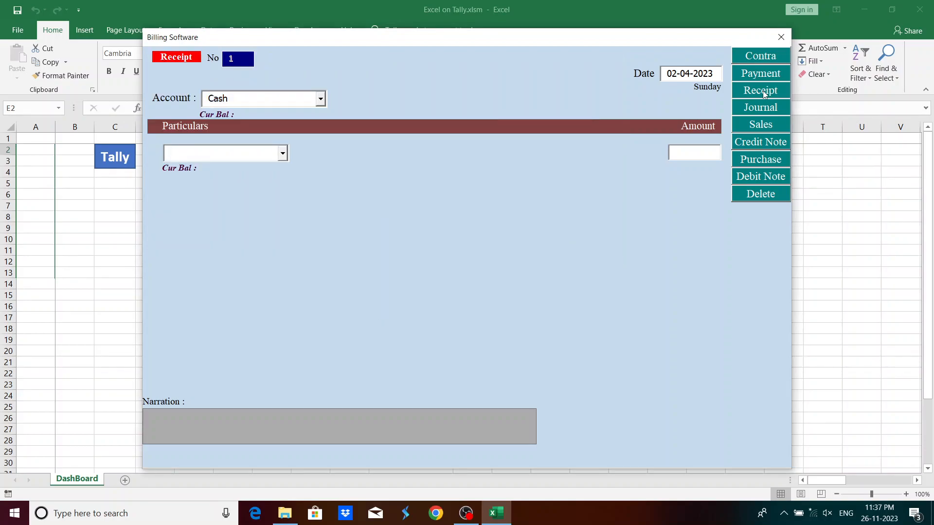
# Record 200000 from Proprietor's Capital A/c in Particulars and accept Receipt voucher 1
pyautogui.hotkey('alt', 'c')
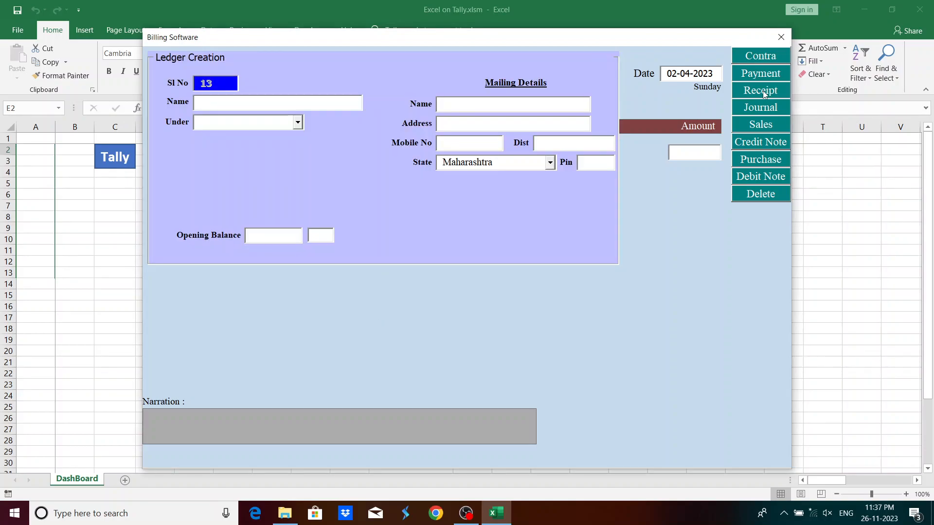
pyautogui.press('Escape')
pyautogui.press('Return')
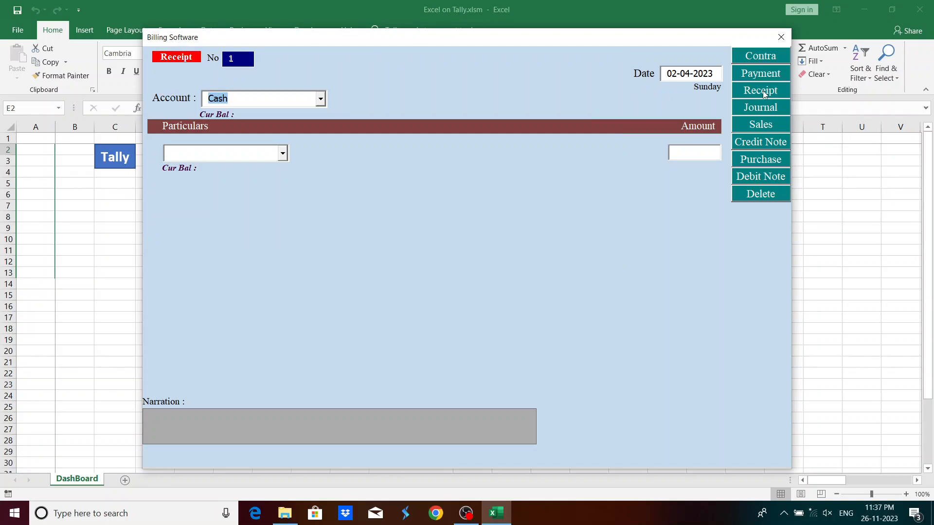
pyautogui.press('Tab')
pyautogui.write('pr')
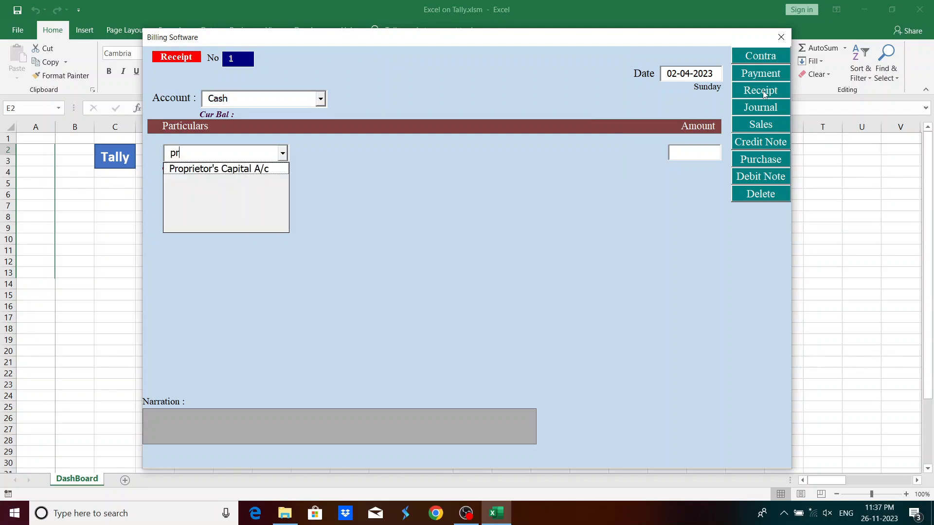
pyautogui.press('Down')
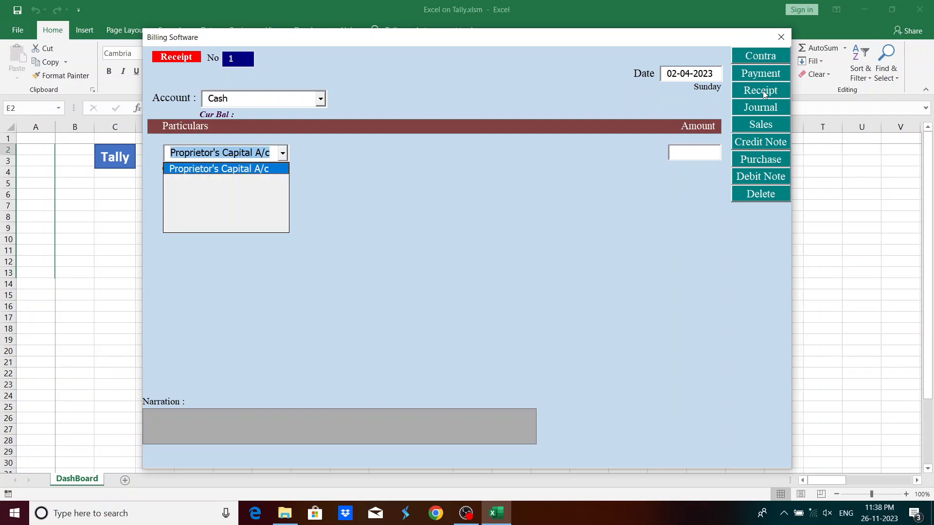
pyautogui.press('Return')
pyautogui.write('200000')
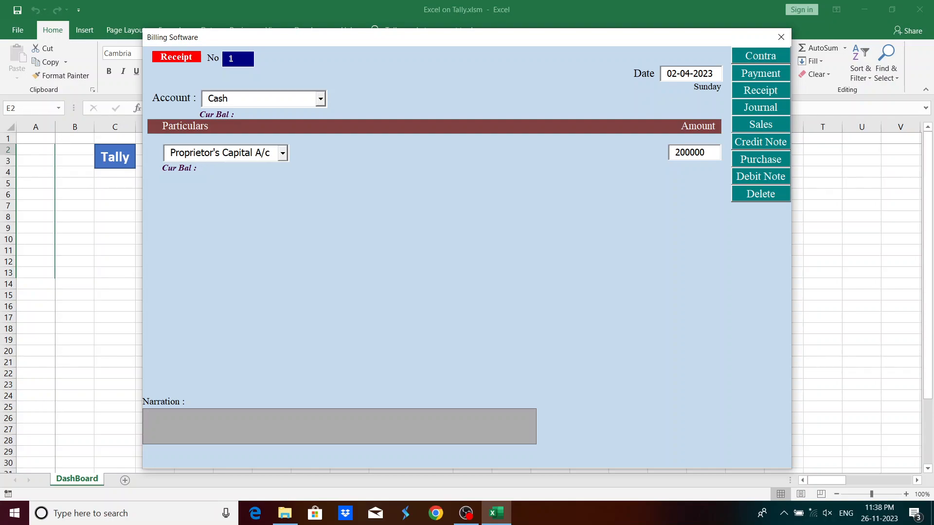
pyautogui.press('Return')
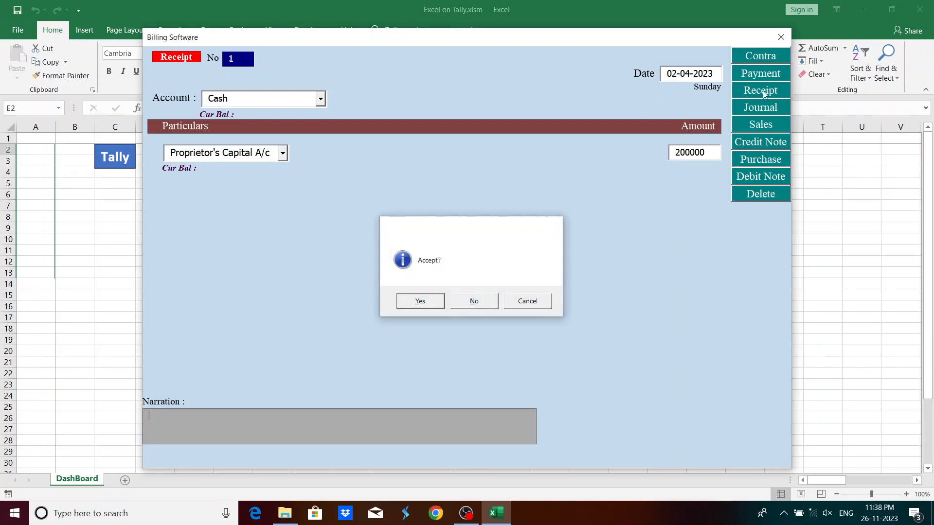
pyautogui.press('Return')
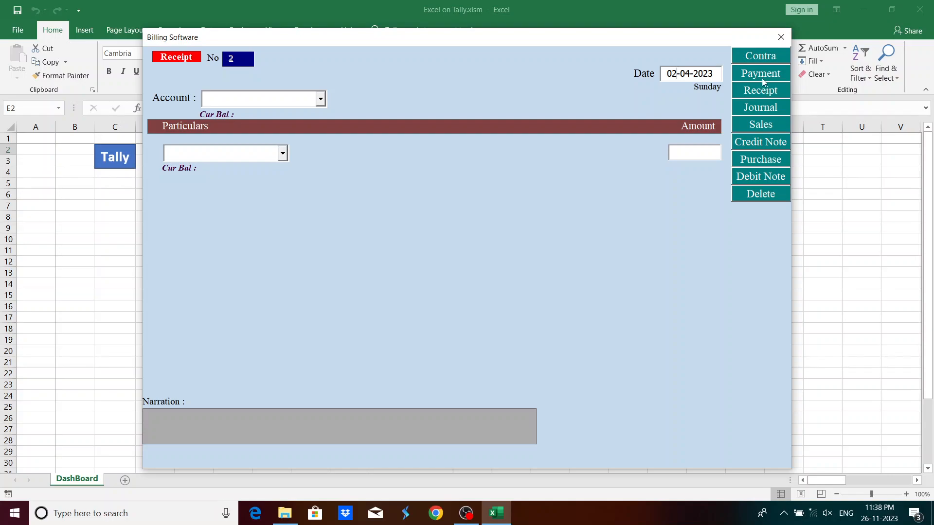
# Record Contra voucher no. 1 moving Cash 100000 into SBI Current A/c, and save it
pyautogui.click(768, 59)
pyautogui.write('sb')
pyautogui.press('Tab')
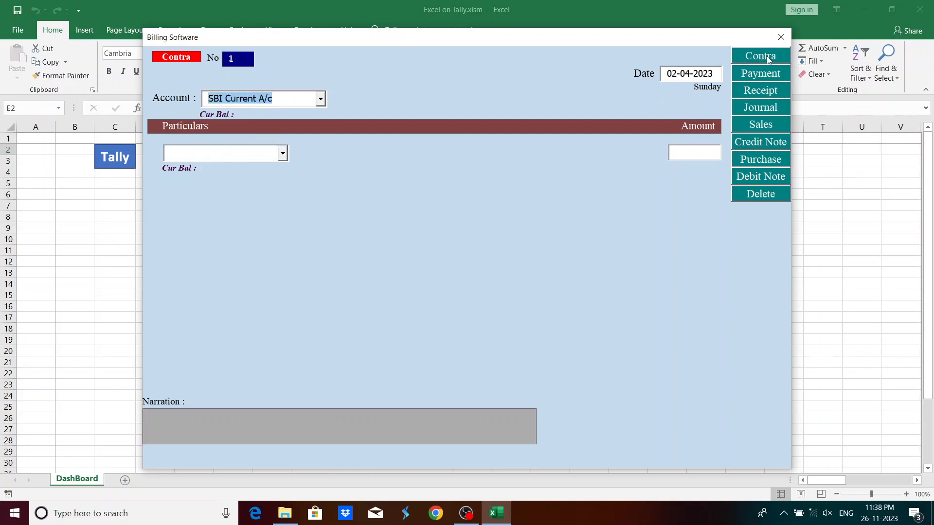
pyautogui.write('cash')
pyautogui.press('Tab')
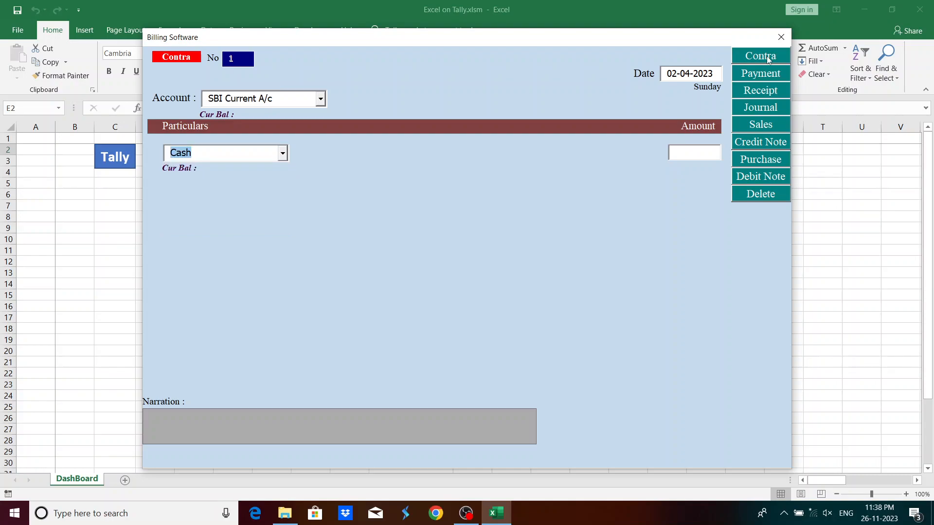
pyautogui.write('100000')
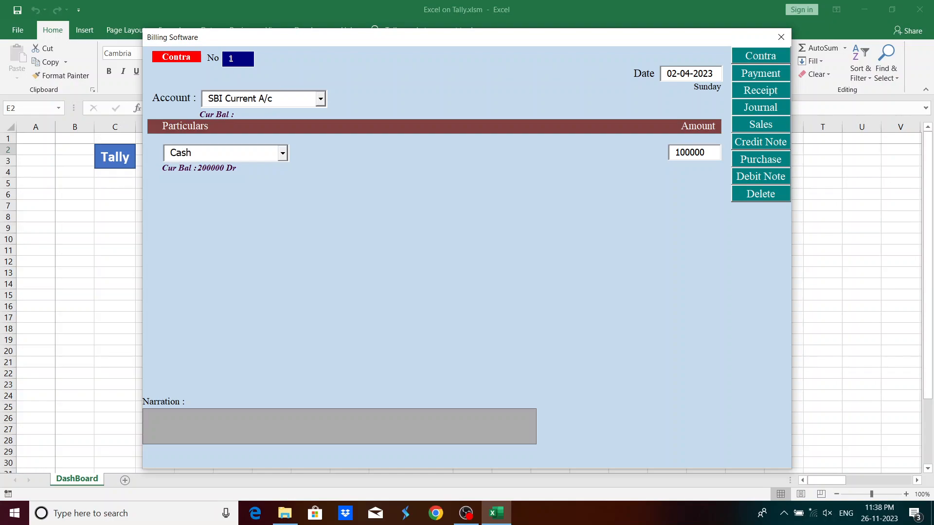
pyautogui.press('Return')
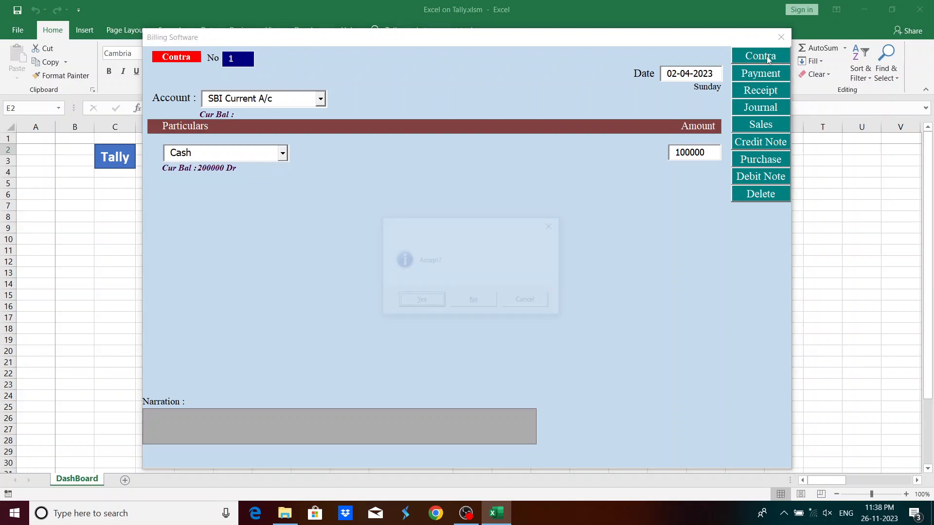
pyautogui.press('Return')
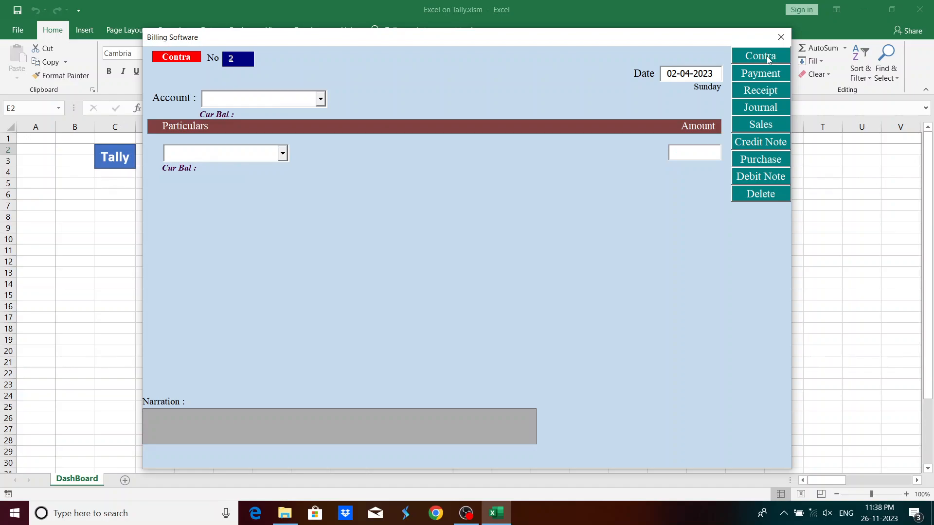
# Quit the Contra voucher, reopen Accounting Vouchers from the DashBoard, and switch to Sales
pyautogui.press('Escape')
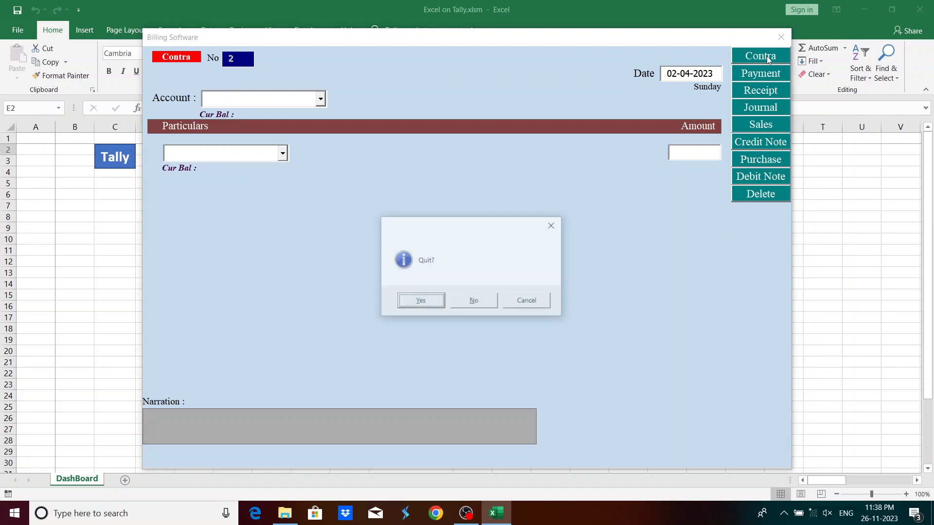
pyautogui.press('Return')
pyautogui.press('Down')
pyautogui.press('Down')
pyautogui.press('Down')
pyautogui.press('Down')
pyautogui.press('Return')
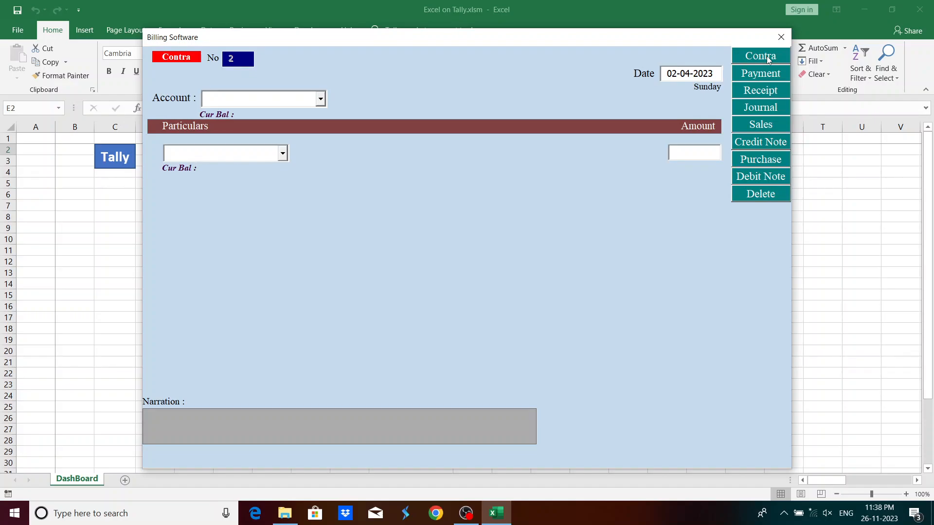
pyautogui.press('F8')
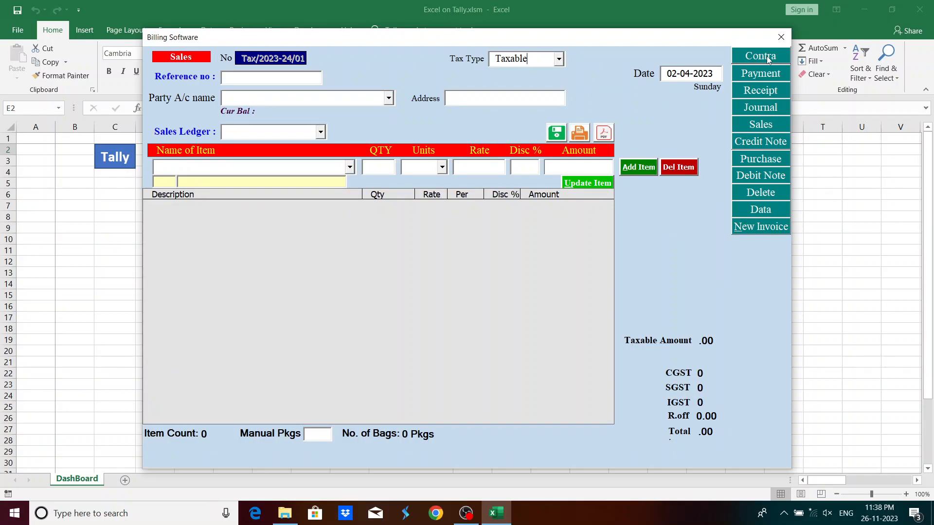
# Switch to a Purchase voucher and create the ledger ABC Party under Sundry Creditors
pyautogui.click(761, 160)
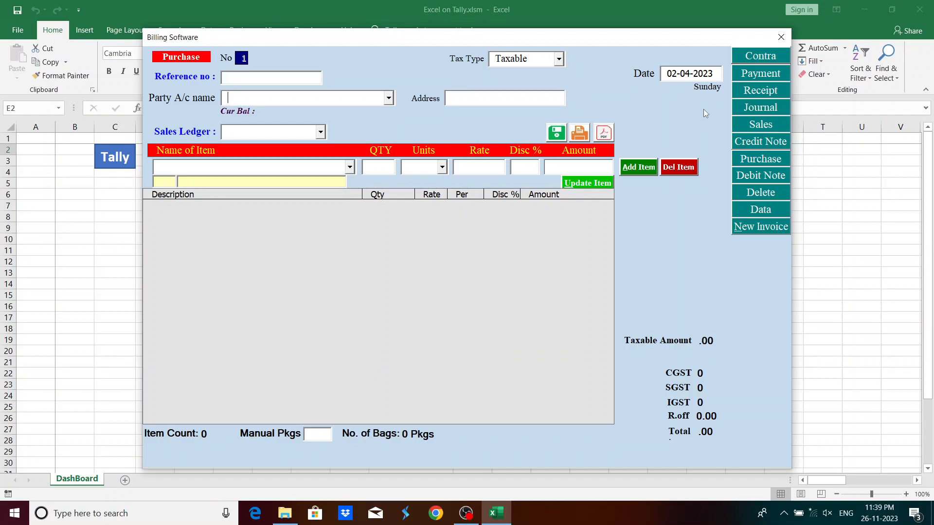
pyautogui.hotkey('alt', 'c')
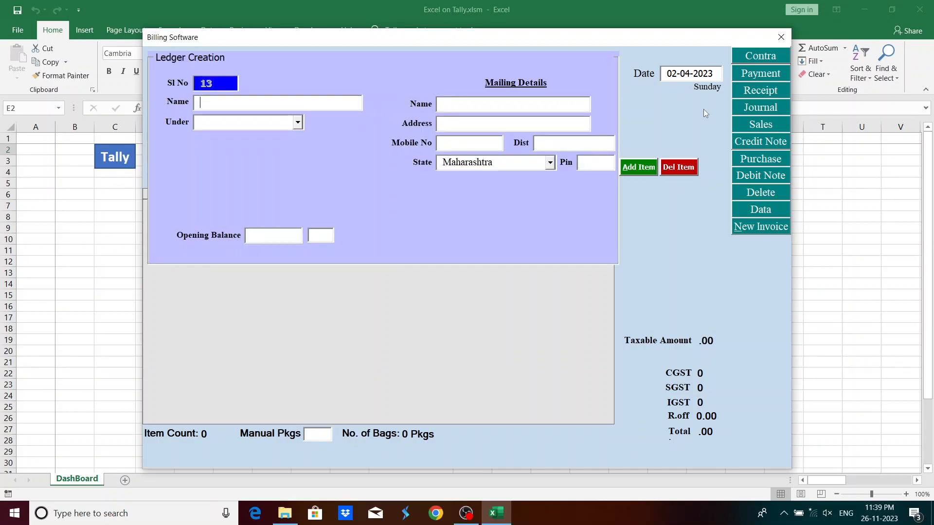
pyautogui.write('ABC Party')
pyautogui.press('Return')
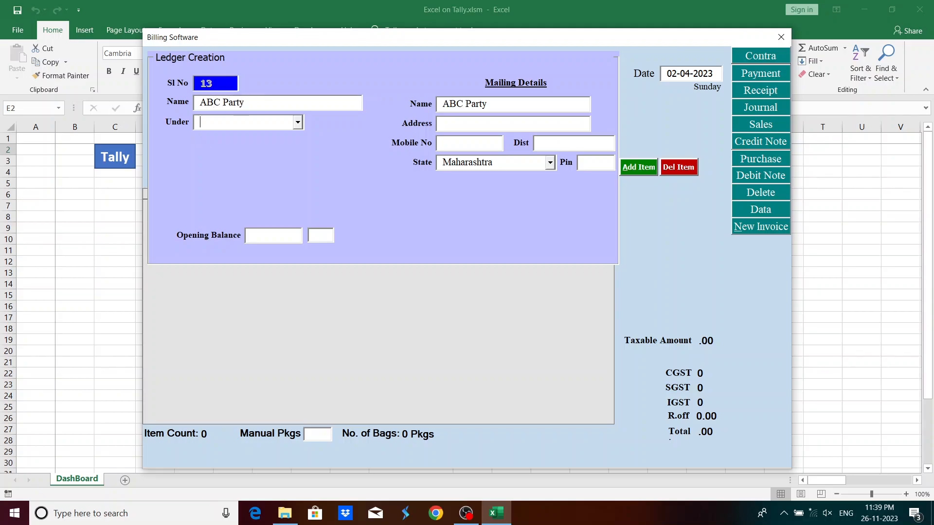
pyautogui.write('Sub')
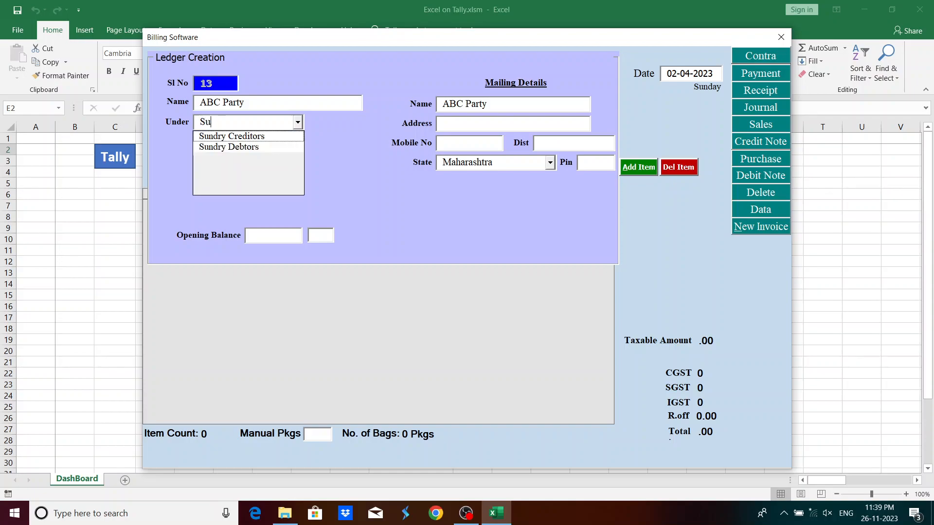
pyautogui.press('BackSpace')
pyautogui.write('n')
pyautogui.press('Down')
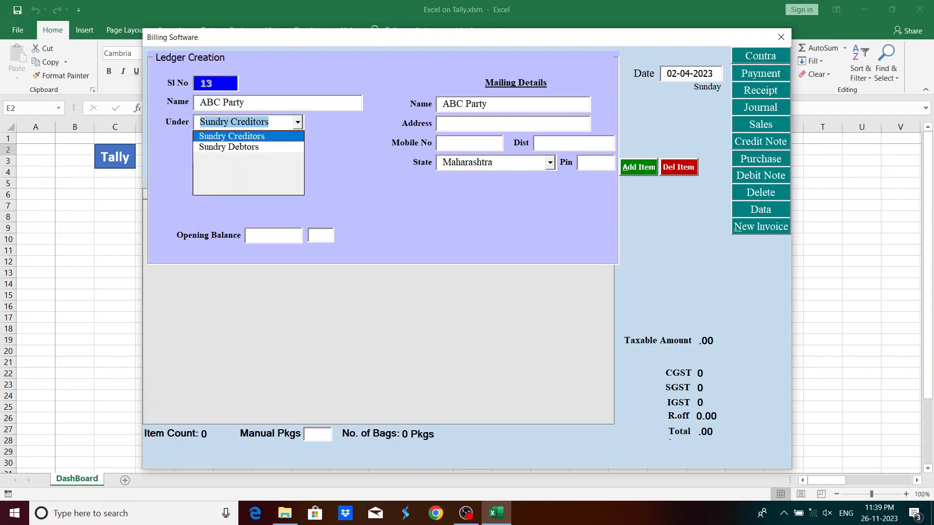
pyautogui.press('Return')
pyautogui.press('Return')
pyautogui.press('Return')
pyautogui.press('Return')
pyautogui.press('Return')
pyautogui.press('Return')
pyautogui.press('Return')
pyautogui.press('Return')
pyautogui.press('Return')
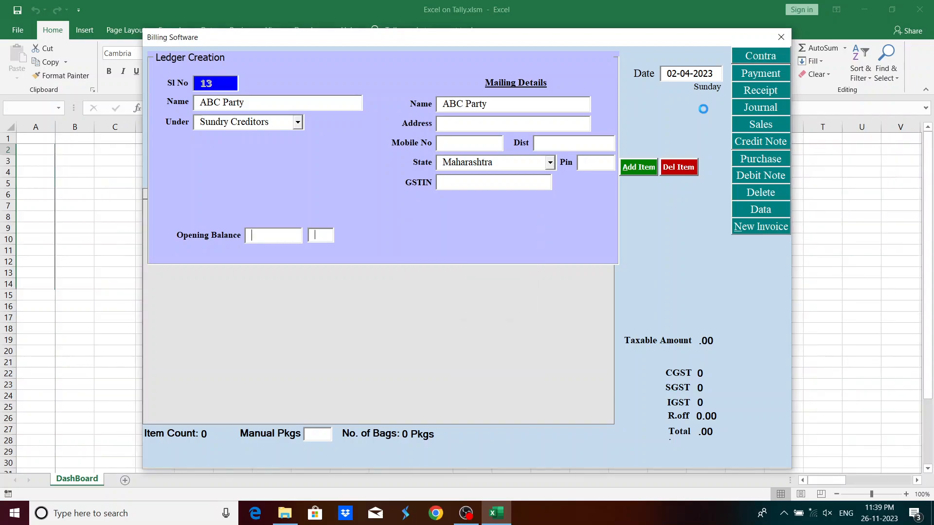
pyautogui.press('Escape')
pyautogui.press('Return')
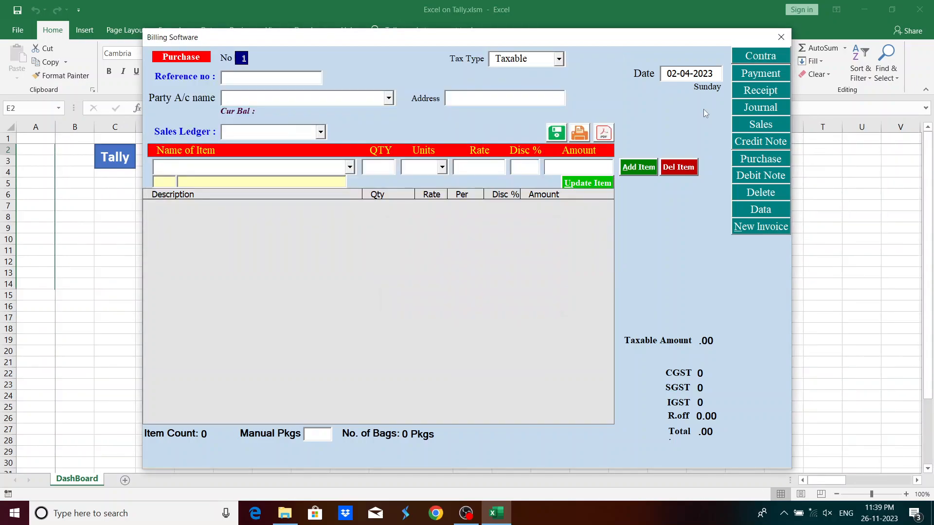
# Choose ABC Party as the Purchase voucher's party, accepting its Maharashtra party details
pyautogui.write('ab')
pyautogui.press('Down')
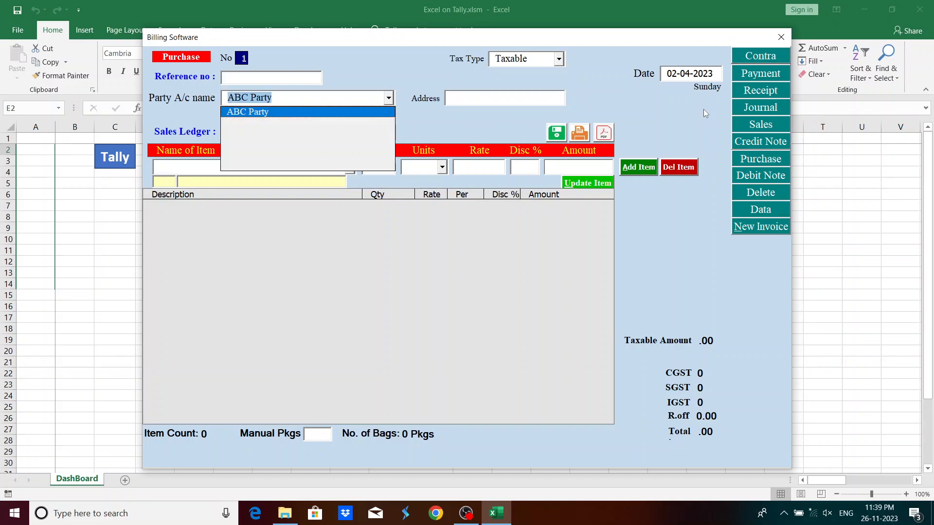
pyautogui.press('Return')
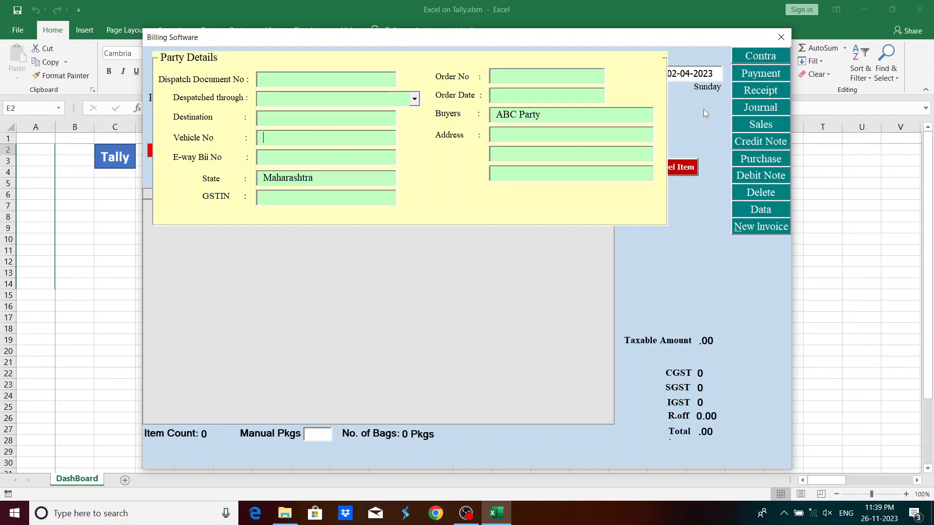
pyautogui.press('Tab')
pyautogui.press('Tab')
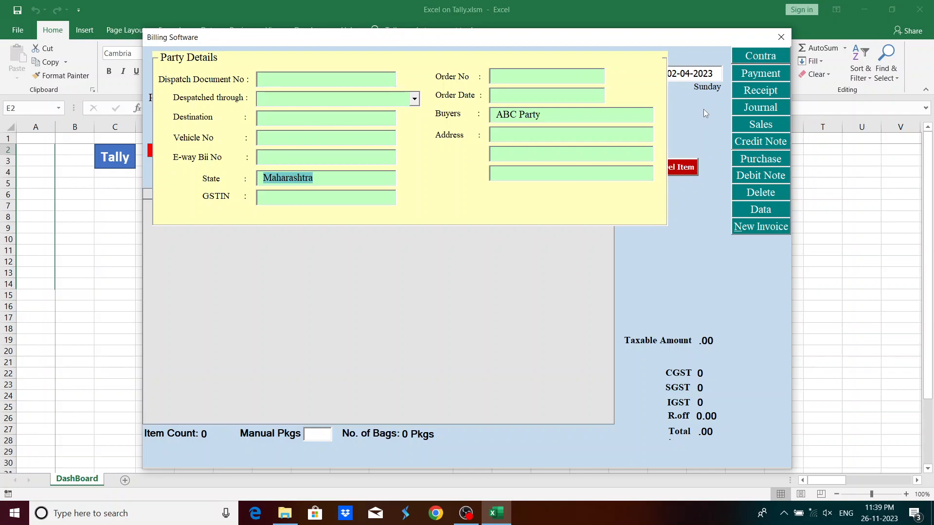
pyautogui.press('Home')
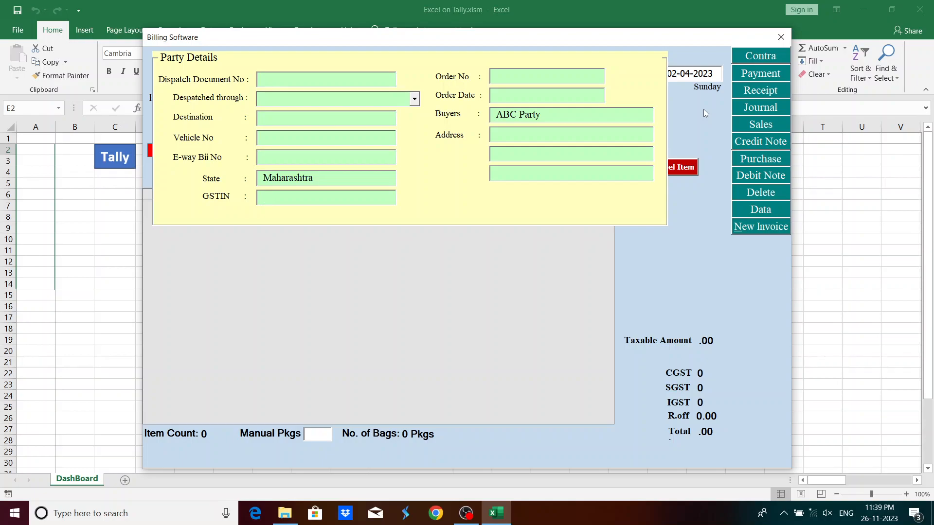
pyautogui.press('Return')
pyautogui.press('Return')
pyautogui.press('Return')
pyautogui.press('Return')
pyautogui.press('Return')
pyautogui.press('Return')
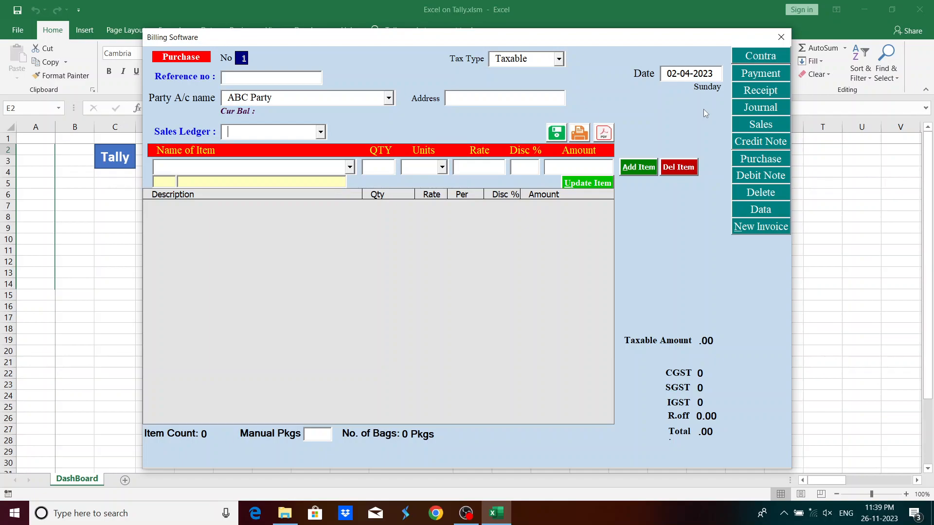
# Create a new Purchase ledger under the Purchase Accounts group
pyautogui.write('sal')
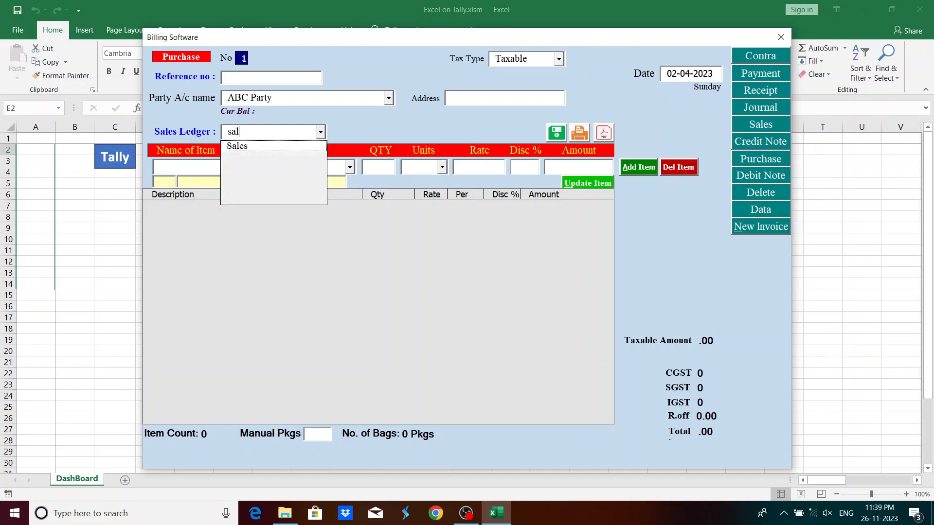
pyautogui.press('BackSpace')
pyautogui.press('BackSpace')
pyautogui.press('BackSpace')
pyautogui.write('pur')
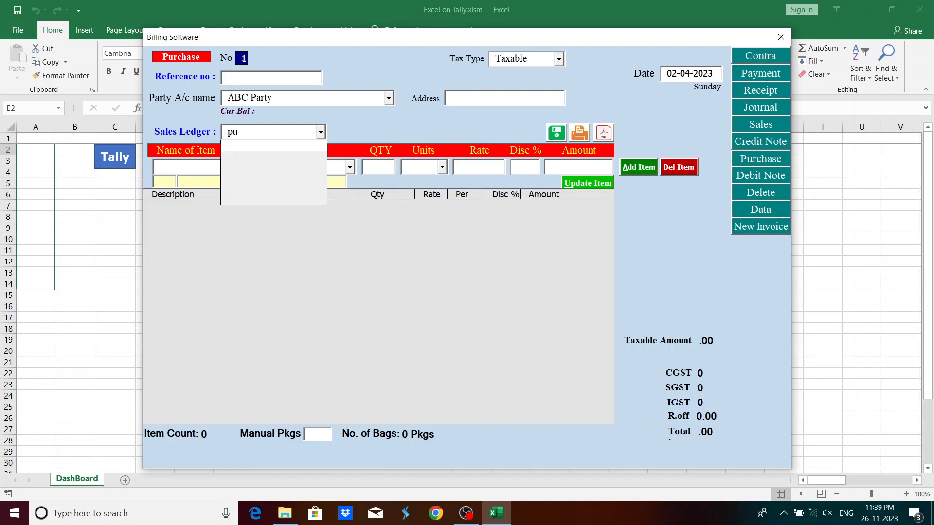
pyautogui.press('BackSpace')
pyautogui.press('BackSpace')
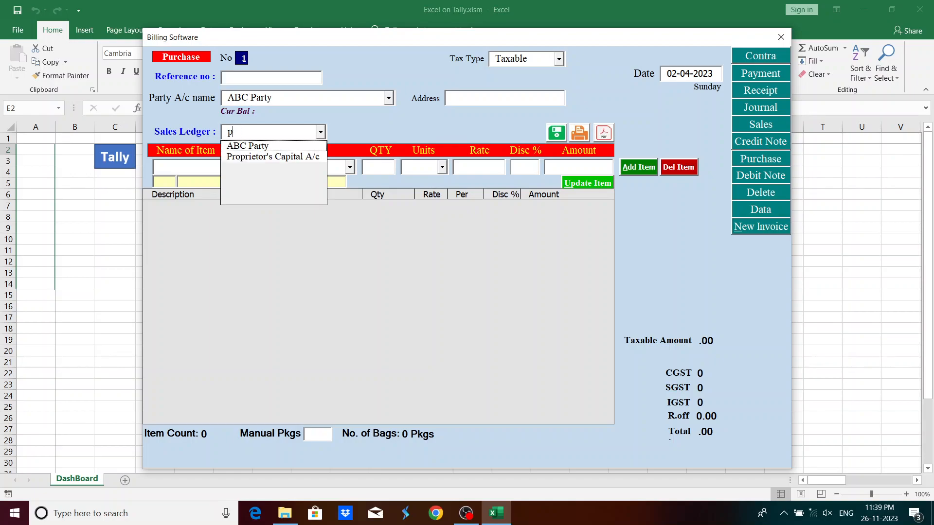
pyautogui.press('BackSpace')
pyautogui.hotkey('alt', 'c')
pyautogui.write('Purchase')
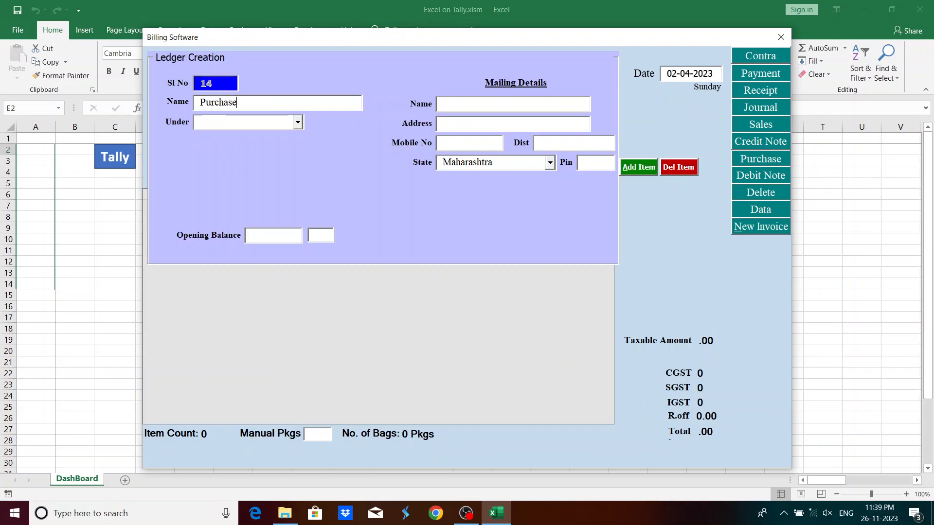
pyautogui.press('Tab')
pyautogui.write('Pur')
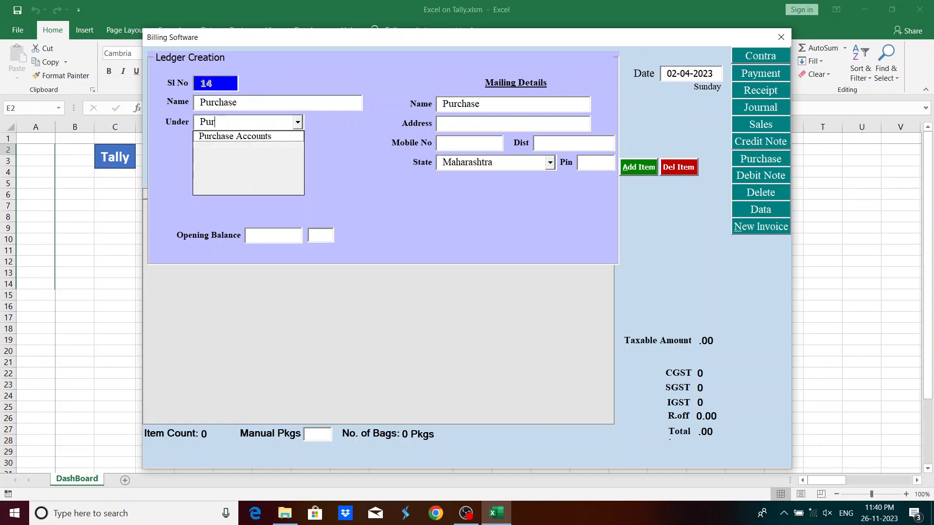
pyautogui.press('Down')
pyautogui.press('Return')
pyautogui.press('Return')
pyautogui.press('Return')
pyautogui.press('Return')
pyautogui.press('Return')
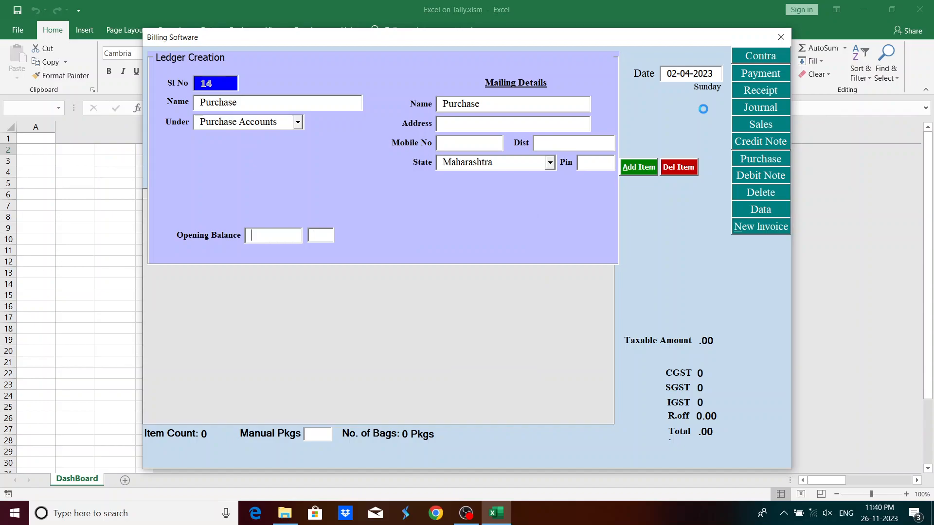
# Begin a Sales ledger under Sales Accounts, then abandon it and return to the voucher
pyautogui.write('sales')
pyautogui.press('BackSpace')
pyautogui.press('BackSpace')
pyautogui.press('BackSpace')
pyautogui.press('BackSpace')
pyautogui.press('BackSpace')
pyautogui.write('Sales')
pyautogui.press('Return')
pyautogui.write('sa')
pyautogui.press('Down')
pyautogui.press('Down')
pyautogui.press('Return')
pyautogui.press('Return')
pyautogui.press('Return')
pyautogui.press('Return')
pyautogui.press('Return')
pyautogui.press('Return')
pyautogui.press('Return')
pyautogui.press('Return')
pyautogui.press('Return')
pyautogui.press('Return')
pyautogui.press('Return')
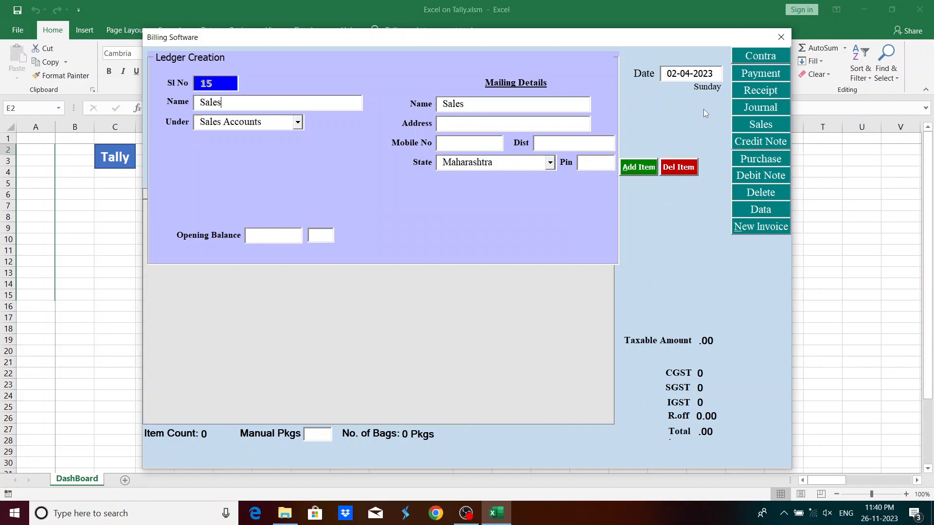
pyautogui.press('Escape')
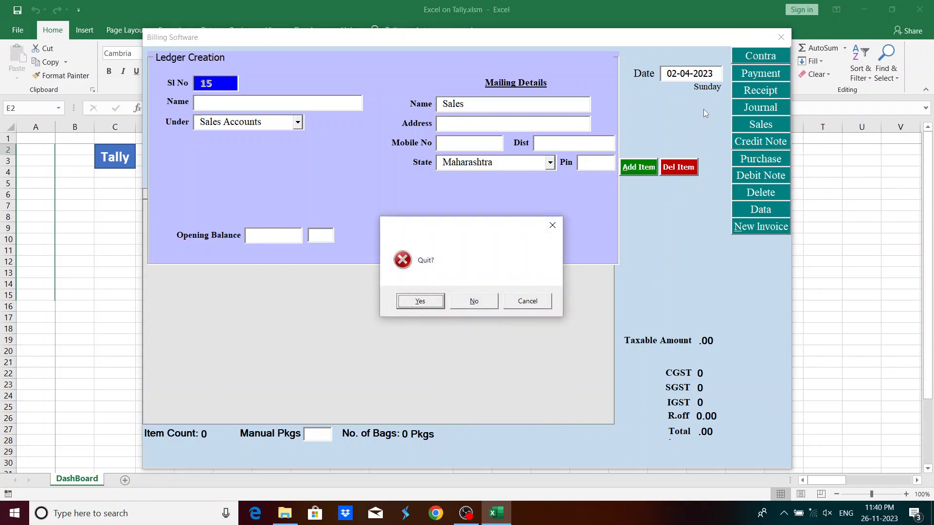
pyautogui.press('Return')
pyautogui.press('Return')
pyautogui.press('Escape')
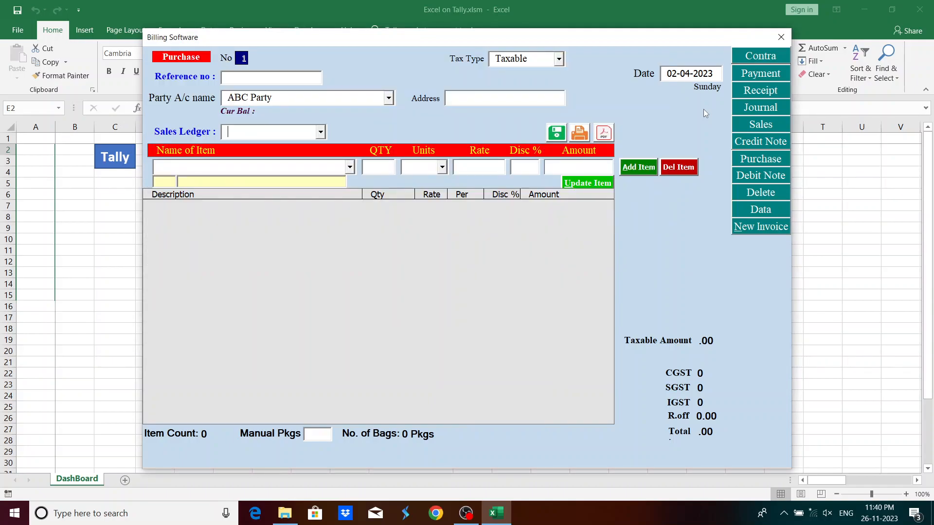
# Select the Purchase ledger and add Samsung Model 12 with QTY 50 at rate 12000
pyautogui.write('sa')
pyautogui.press('BackSpace')
pyautogui.press('BackSpace')
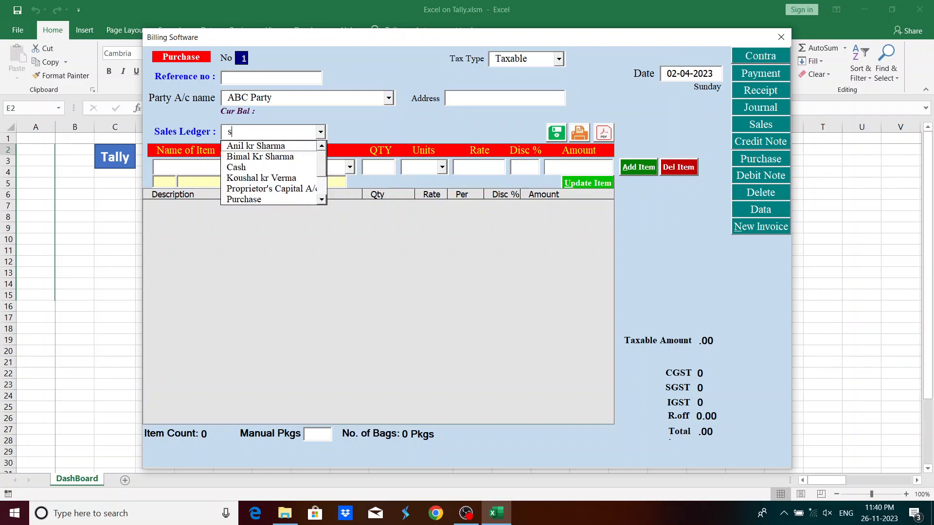
pyautogui.write('pur')
pyautogui.press('Return')
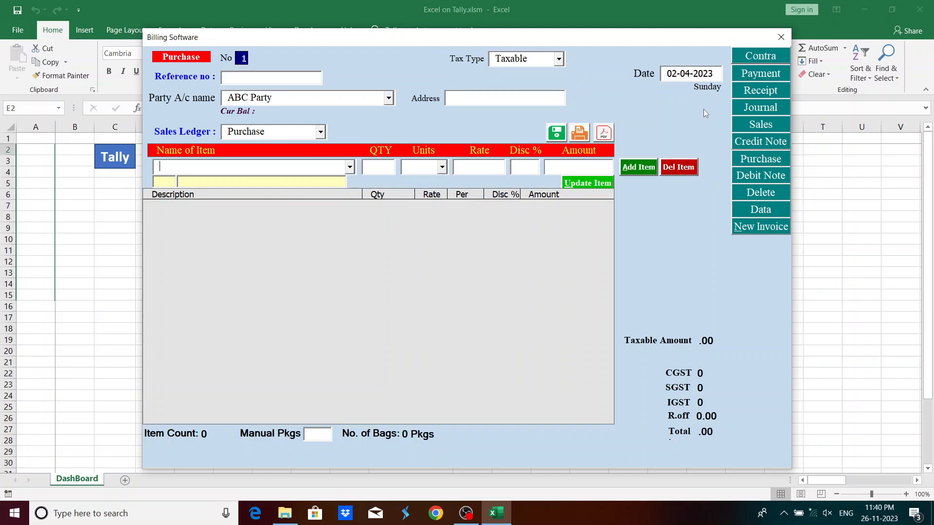
pyautogui.write('sam')
pyautogui.press('Return')
pyautogui.press('Return')
pyautogui.write('50')
pyautogui.press('Return')
pyautogui.press('Return')
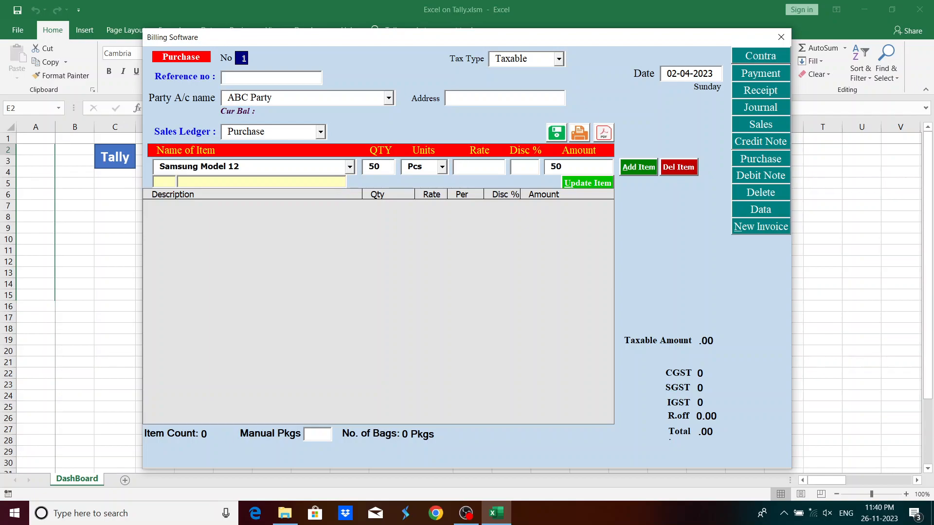
pyautogui.write('12000')
pyautogui.press('Return')
pyautogui.press('Return')
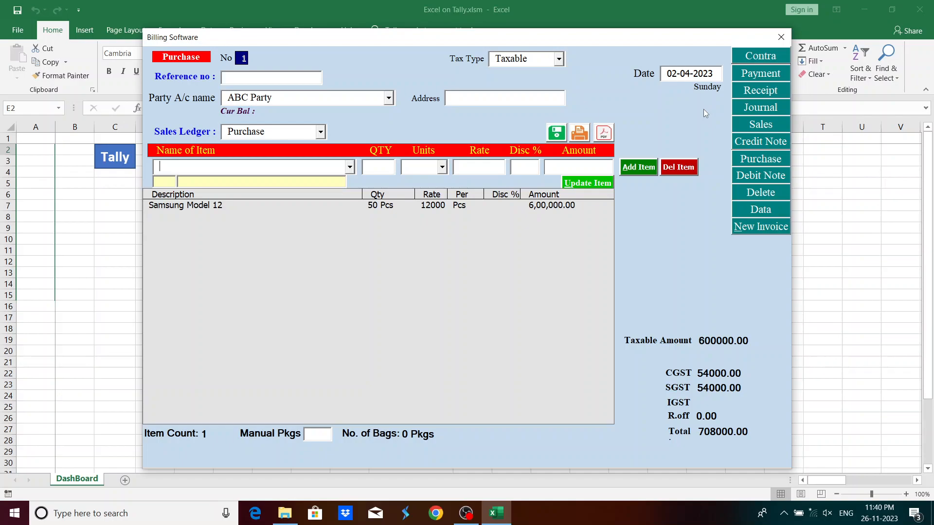
# Add Vivo Smart Phone, QTY 50 at 13500, and save the 1504500.00 voucher unprinted
pyautogui.write('vi')
pyautogui.press('Down')
pyautogui.press('Return')
pyautogui.press('Return')
pyautogui.write('50')
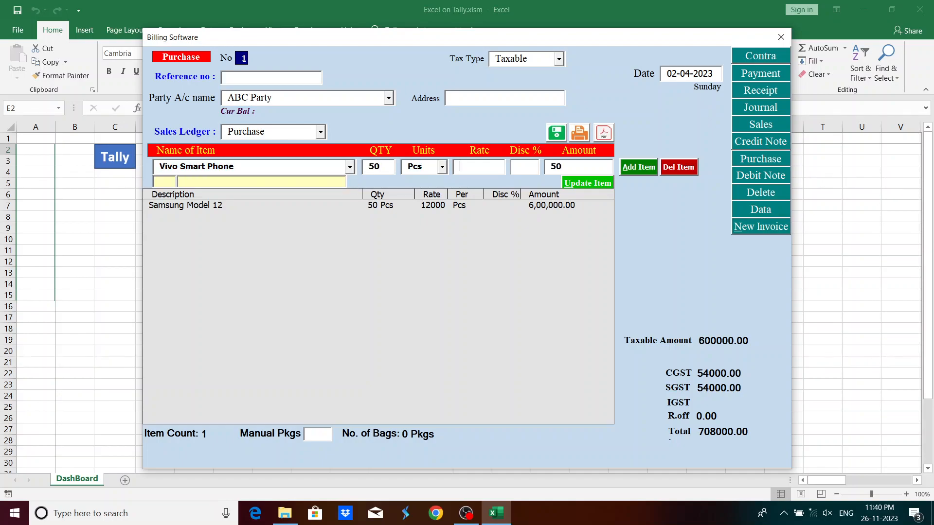
pyautogui.write('13500')
pyautogui.press('Return')
pyautogui.press('Return')
pyautogui.press('Return')
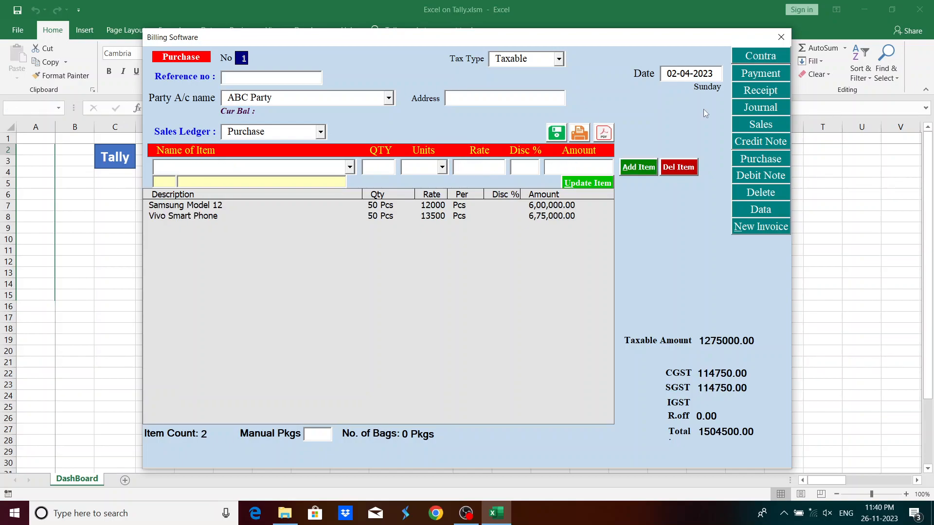
pyautogui.hotkey('alt', 's')
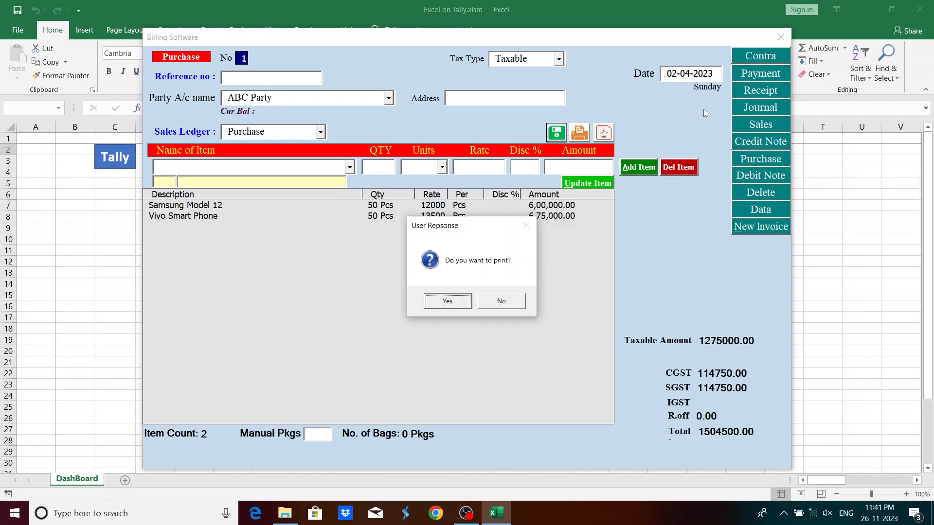
pyautogui.press('Tab')
# Decline printing, start a Sales invoice, and choose its party and the Sales ledger
pyautogui.press('Return')
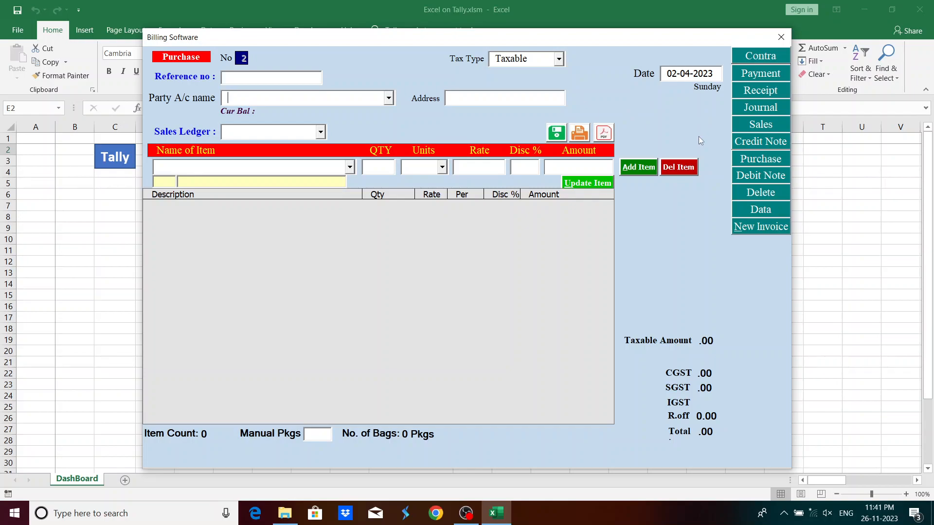
pyautogui.click(748, 125)
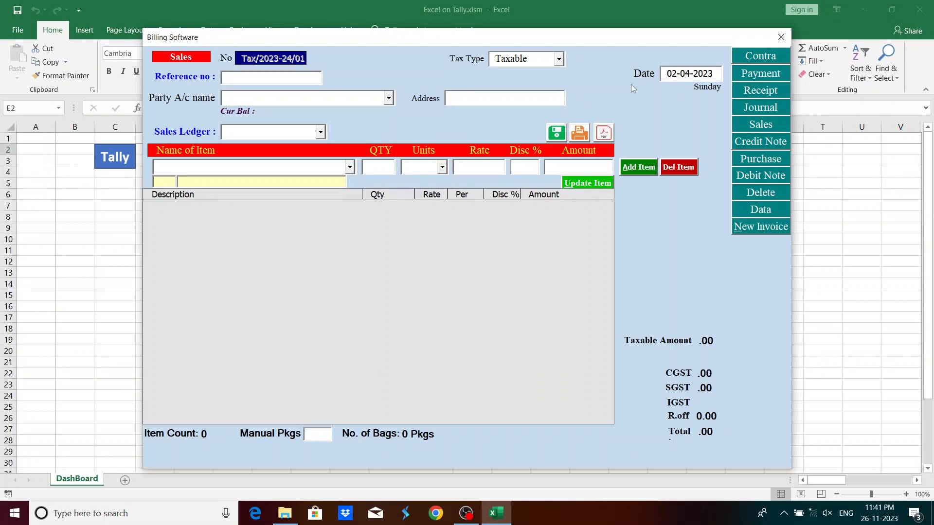
pyautogui.write('a')
pyautogui.press('Down')
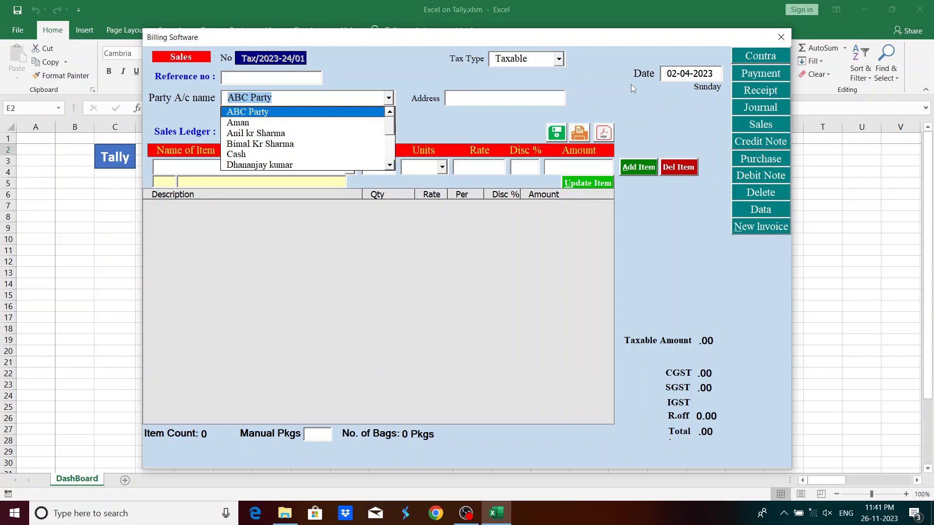
pyautogui.press('Down')
pyautogui.press('Down')
pyautogui.press('Return')
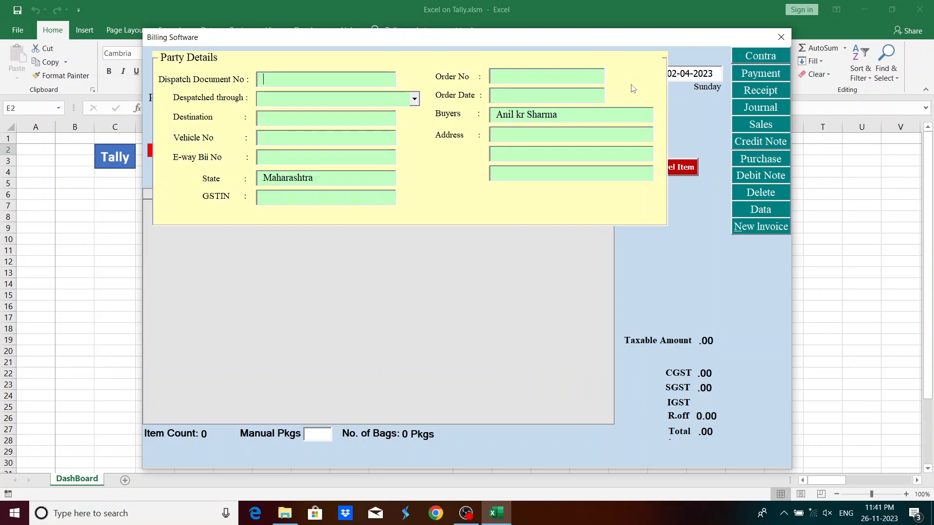
pyautogui.press('Escape')
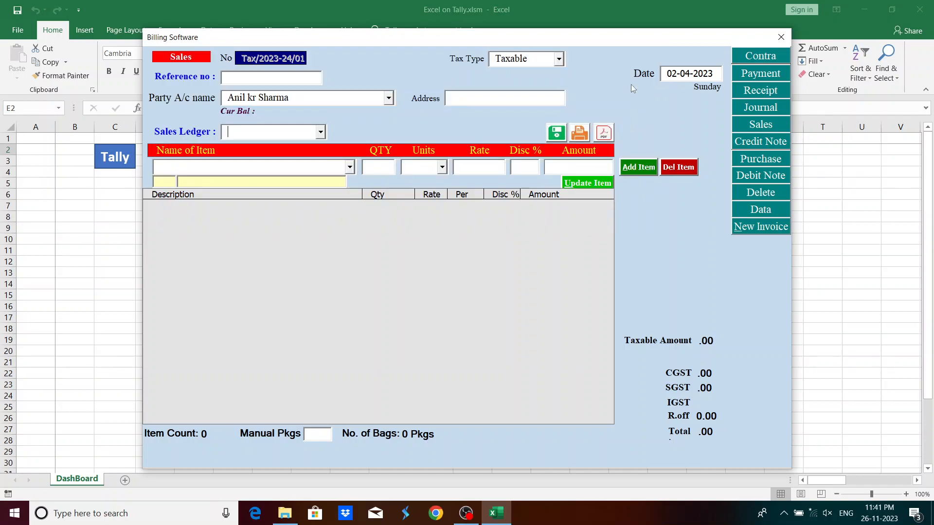
pyautogui.press('Down')
pyautogui.press('Return')
# Bill one Samsung Model 12 on the first invoice and save it without printing
pyautogui.write('s')
pyautogui.press('Down')
pyautogui.press('Return')
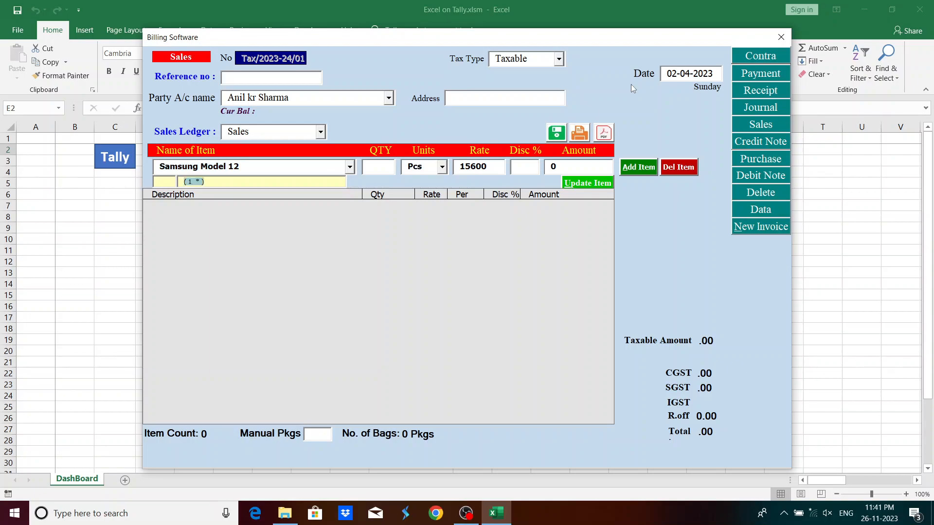
pyautogui.write('1')
pyautogui.press('Return')
pyautogui.press('Return')
pyautogui.press('Return')
pyautogui.press('Return')
pyautogui.press('Return')
pyautogui.press('Return')
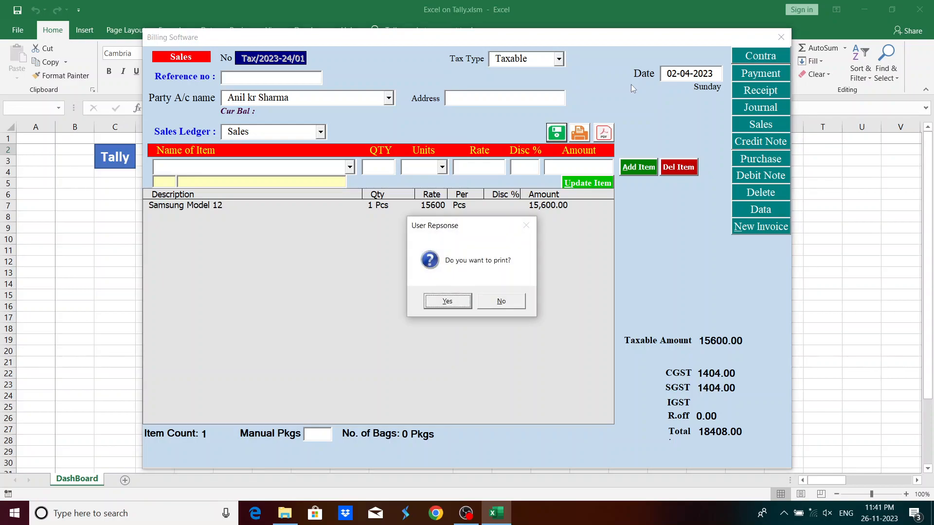
pyautogui.press('Tab')
pyautogui.press('Return')
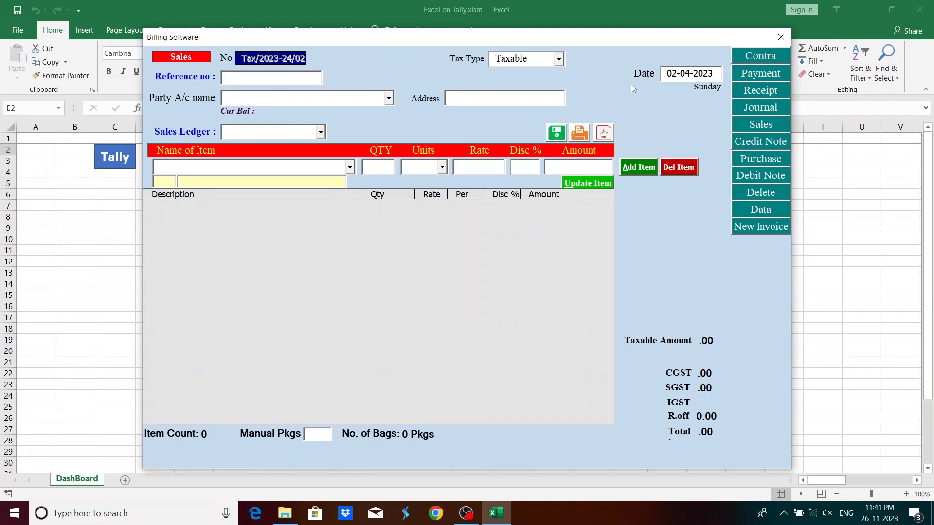
# Enter a second Sales invoice for one Vivo Smart Phone and save it without printing
pyautogui.write('s')
pyautogui.press('Down')
pyautogui.press('Down')
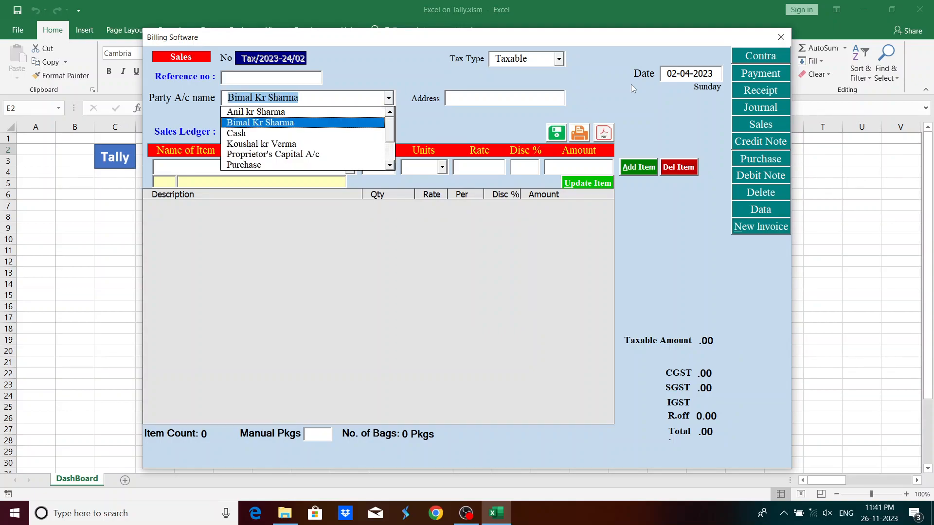
pyautogui.press('Return')
pyautogui.press('Escape')
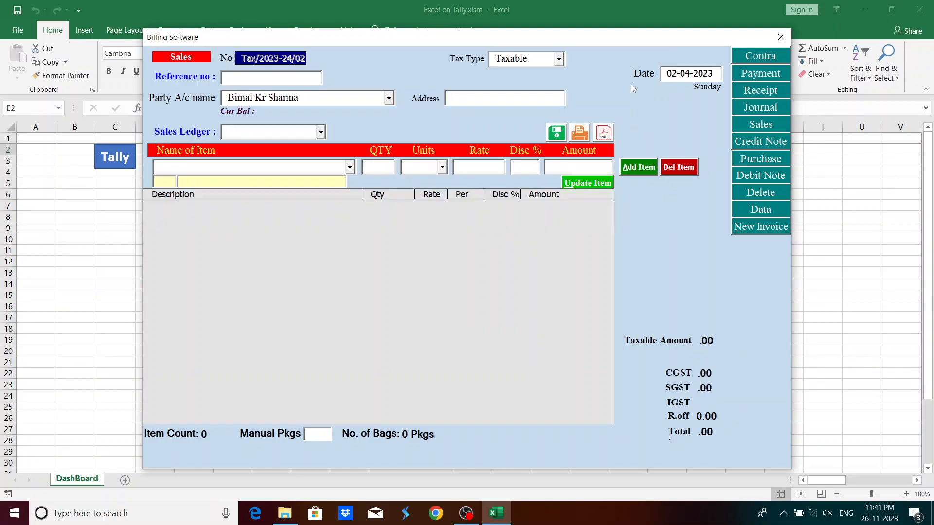
pyautogui.write('s')
pyautogui.press('Return')
pyautogui.write('vi')
pyautogui.press('Down')
pyautogui.press('Return')
pyautogui.write('1')
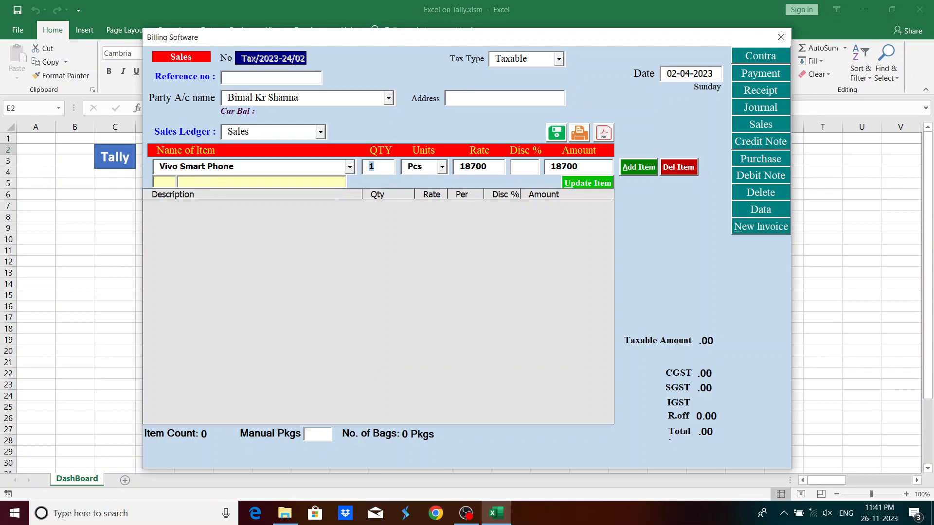
pyautogui.press('Return')
pyautogui.press('Return')
pyautogui.press('Return')
pyautogui.press('Return')
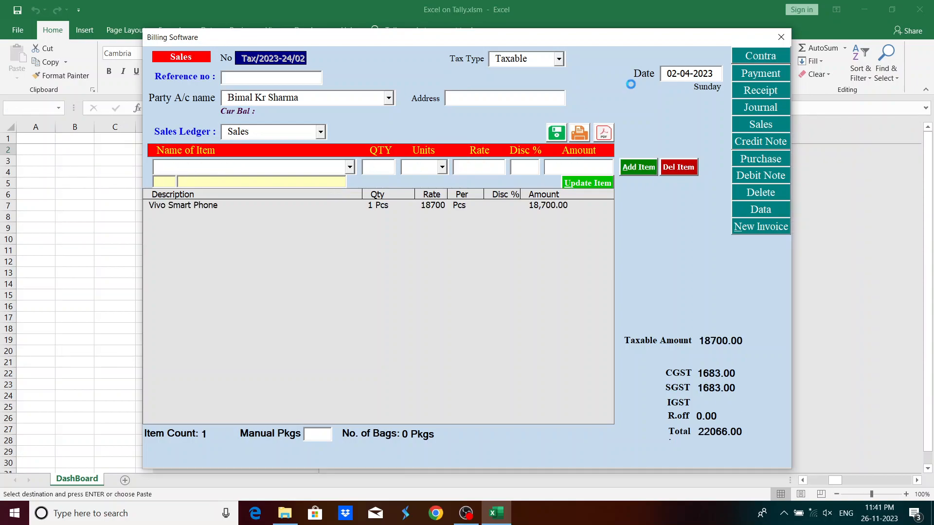
pyautogui.hotkey('alt', 's')
pyautogui.press('Right')
pyautogui.press('Return')
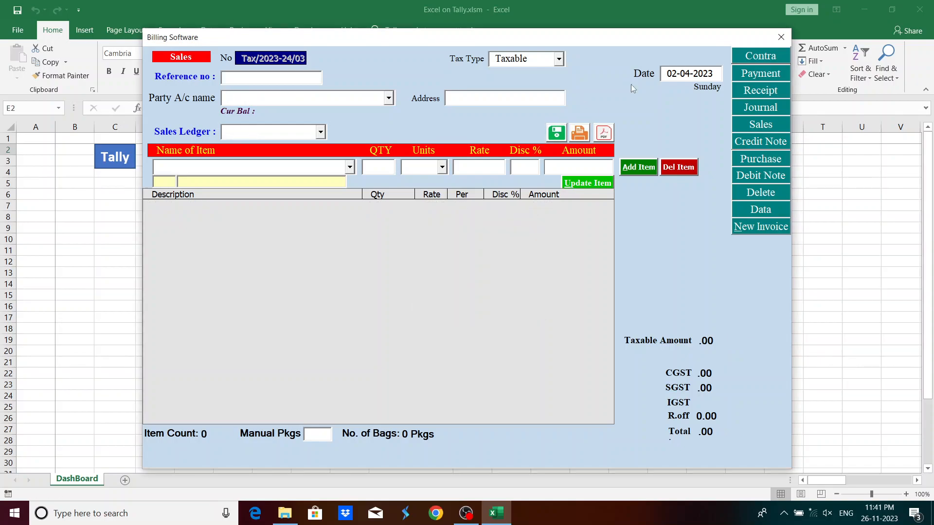
# Save invoice Tax/2023-24/03 for one Vivo Smart Phone at 18700, totalling 22066.00, unprinted
pyautogui.press('Down')
pyautogui.press('Down')
pyautogui.press('Down')
pyautogui.press('Down')
pyautogui.press('Down')
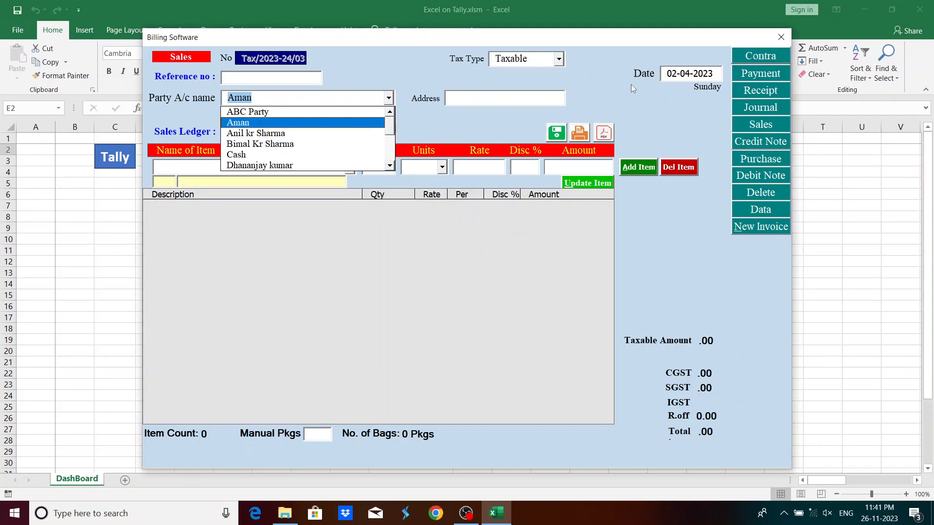
pyautogui.press('Return')
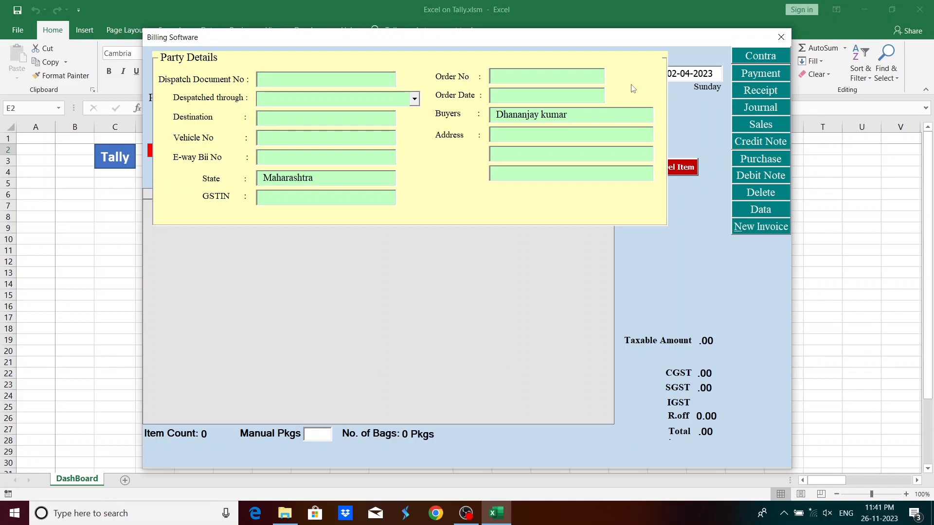
pyautogui.press('Return')
pyautogui.write('s')
pyautogui.press('Return')
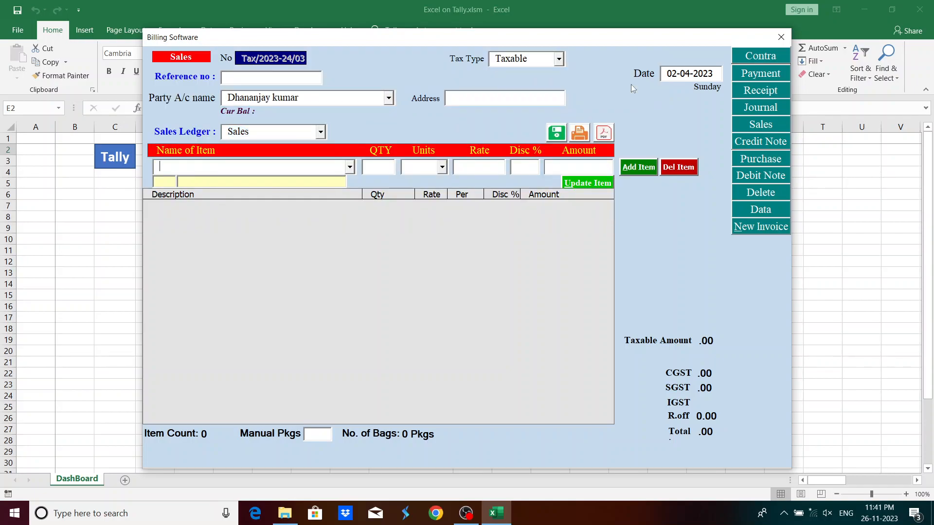
pyautogui.write('sa')
pyautogui.press('BackSpace')
pyautogui.press('BackSpace')
pyautogui.write('vi')
pyautogui.press('Return')
pyautogui.press('Return')
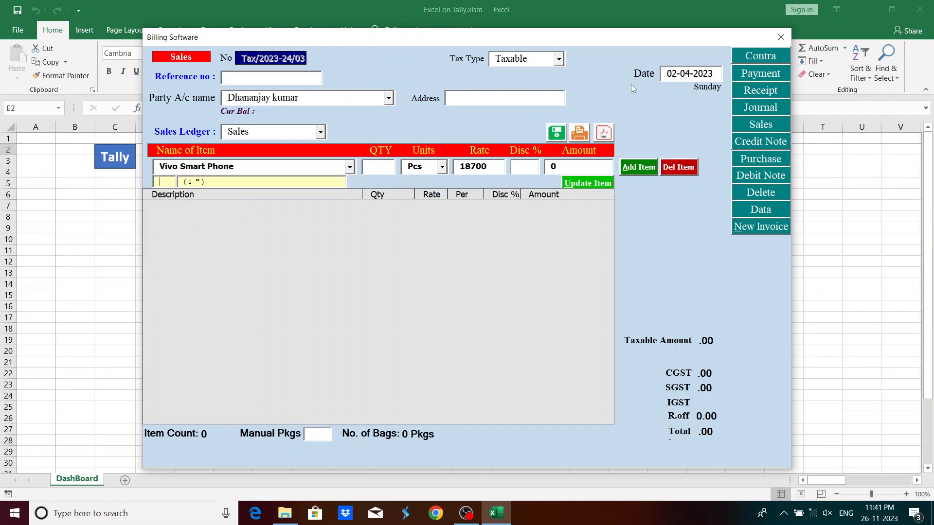
pyautogui.write('1')
pyautogui.press('Return')
pyautogui.press('Return')
pyautogui.press('Return')
pyautogui.press('Return')
pyautogui.press('Return')
pyautogui.press('Return')
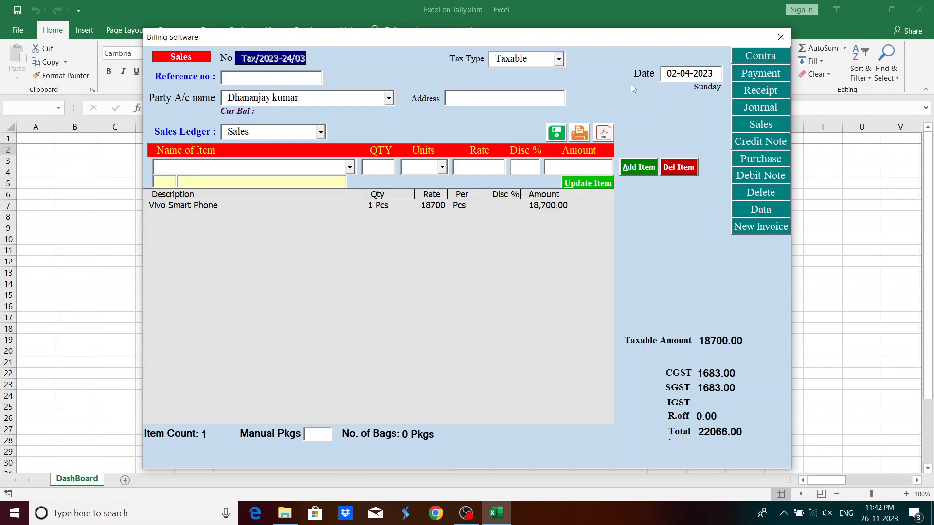
pyautogui.press('Return')
pyautogui.press('Right')
# Start a new sales invoice, choose the party and set the ledger to Sales
pyautogui.press('Return')
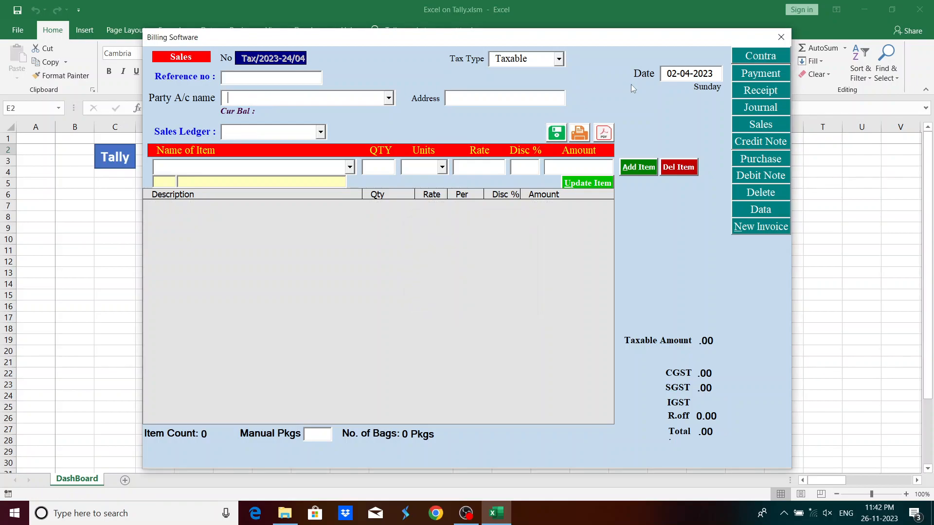
pyautogui.press('Return')
pyautogui.press('Down')
pyautogui.press('Down')
pyautogui.press('Down')
pyautogui.press('Down')
pyautogui.press('Down')
pyautogui.press('Down')
pyautogui.press('Down')
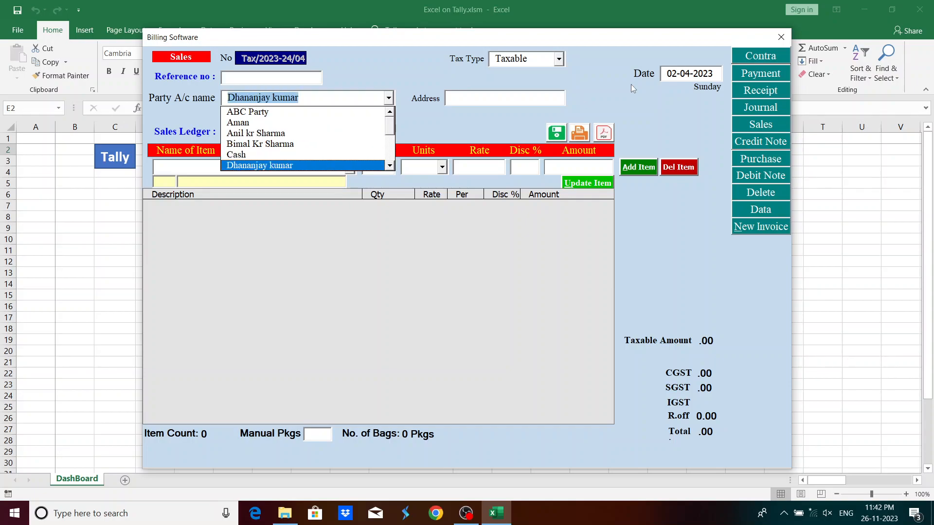
pyautogui.press('Return')
pyautogui.press('Escape')
pyautogui.write('sa')
pyautogui.press('Down')
pyautogui.press('Return')
# Add one Samsung Model 12 and save the invoice without printing
pyautogui.write('sam')
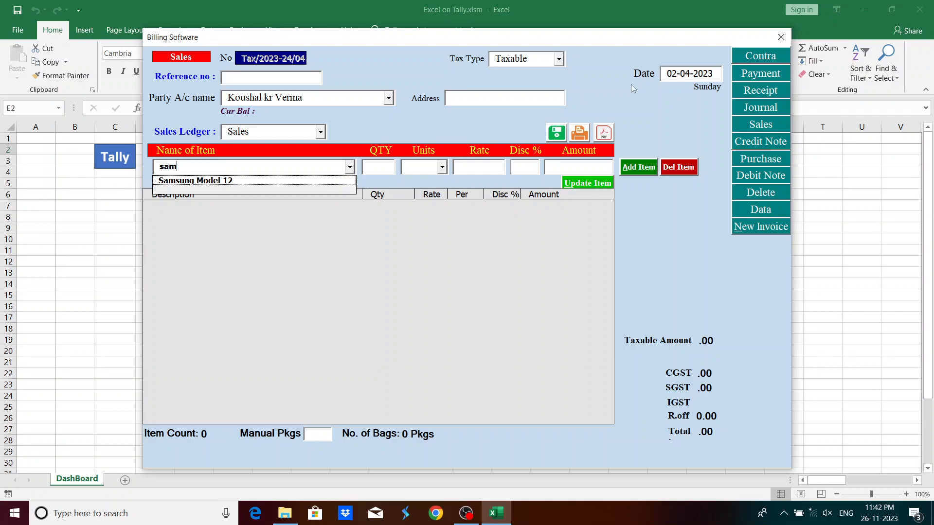
pyautogui.press('Down')
pyautogui.press('Return')
pyautogui.press('Return')
pyautogui.write('1')
pyautogui.press('Return')
pyautogui.press('Return')
pyautogui.press('Return')
pyautogui.press('Return')
pyautogui.press('Return')
pyautogui.press('Return')
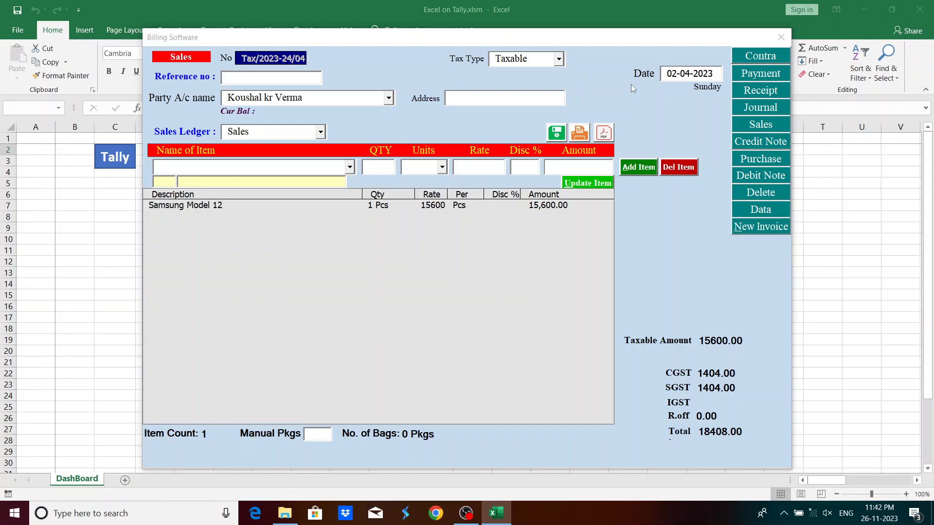
pyautogui.press('Return')
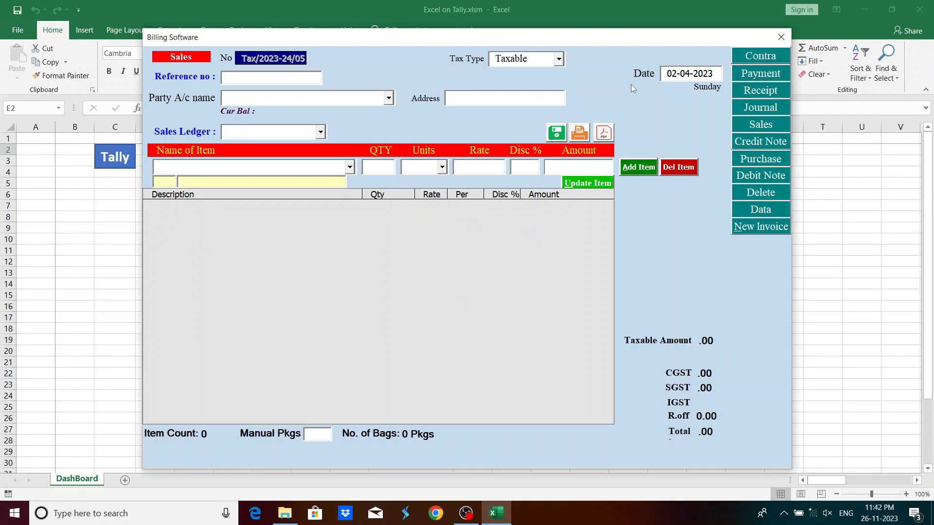
# On the next invoice, pick the party and confirm Sales as the ledger
pyautogui.press('Down')
pyautogui.press('Down')
pyautogui.press('Down')
pyautogui.press('Down')
pyautogui.press('Down')
pyautogui.press('Down')
pyautogui.press('Down')
pyautogui.press('Down')
pyautogui.press('Down')
pyautogui.press('Down')
pyautogui.press('Down')
pyautogui.press('Down')
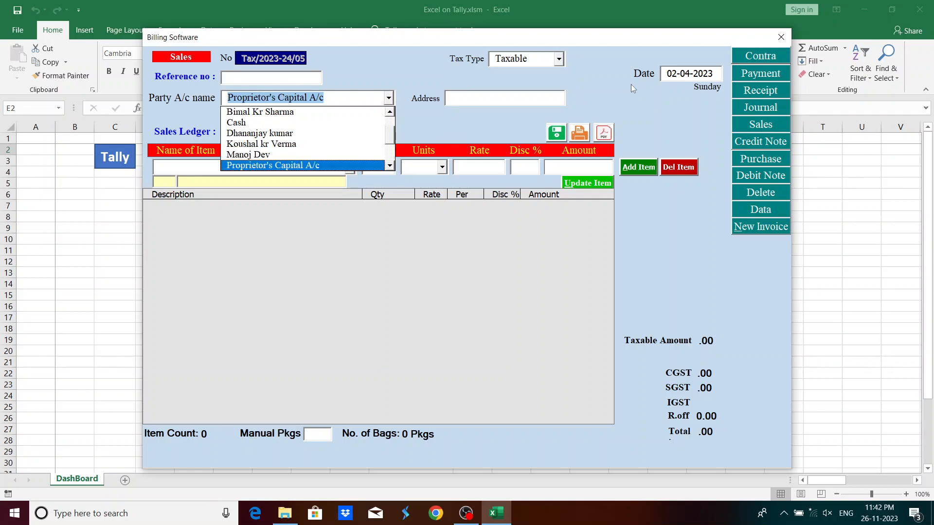
pyautogui.press('Up')
pyautogui.press('Return')
pyautogui.press('Escape')
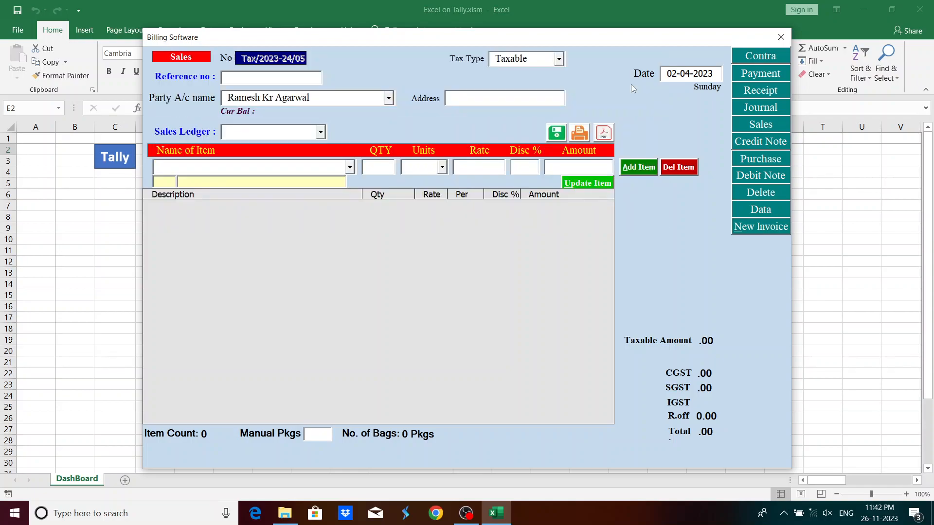
pyautogui.write('sa')
pyautogui.press('Return')
# Add a line of one Samsung Model 12
pyautogui.write('sa')
pyautogui.press('Return')
pyautogui.write('1')
pyautogui.press('Return')
pyautogui.press('Return')
pyautogui.press('Return')
pyautogui.press('Return')
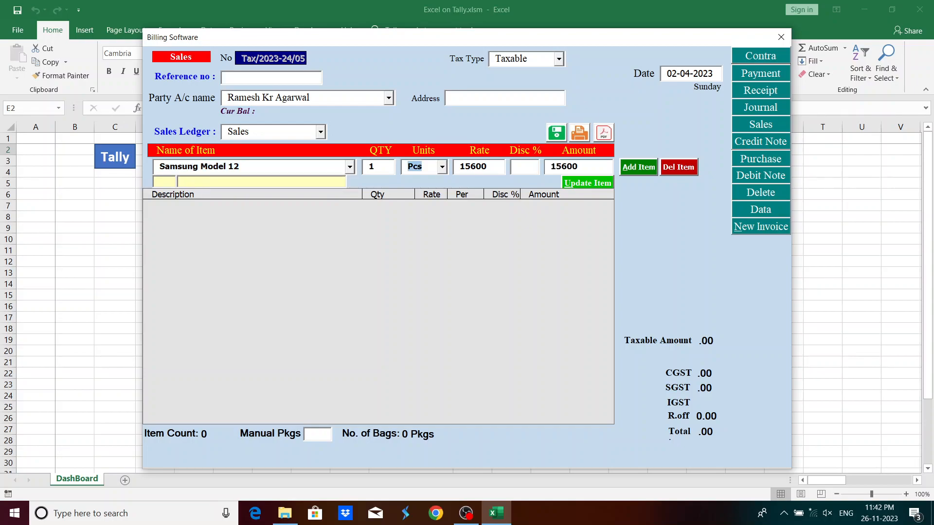
pyautogui.press('Return')
# Add one Vivo Smart Phone and save the invoice without printing
pyautogui.write('vii')
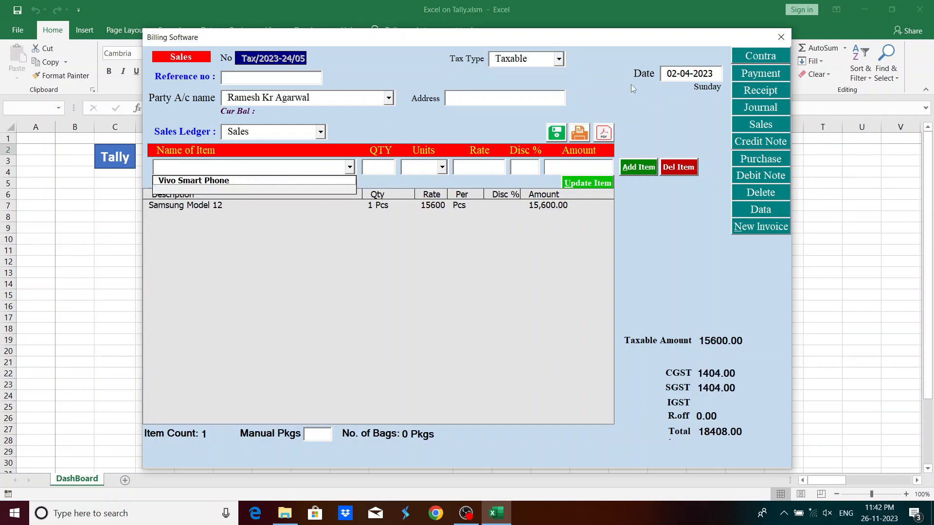
pyautogui.press('BackSpace')
pyautogui.write('i')
pyautogui.press('BackSpace')
pyautogui.press('Return')
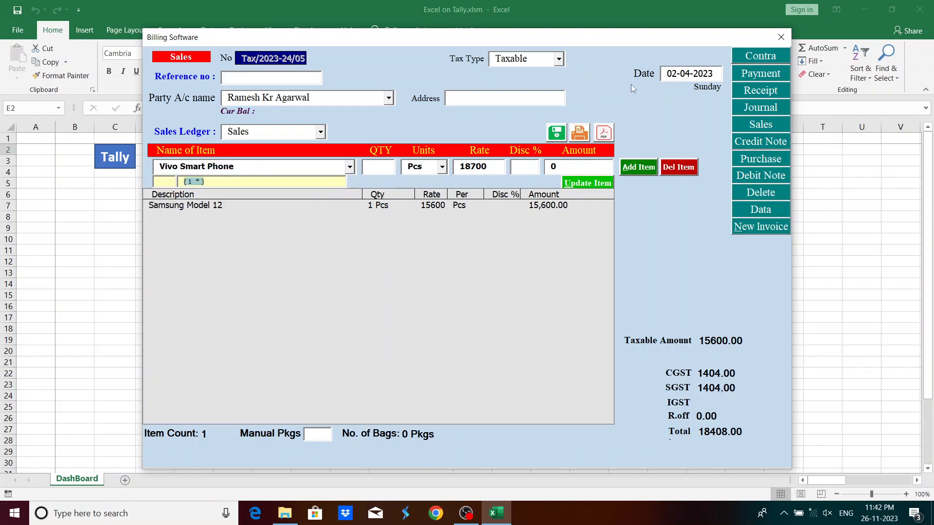
pyautogui.write('1')
pyautogui.press('Return')
pyautogui.press('Return')
pyautogui.press('Return')
pyautogui.press('Return')
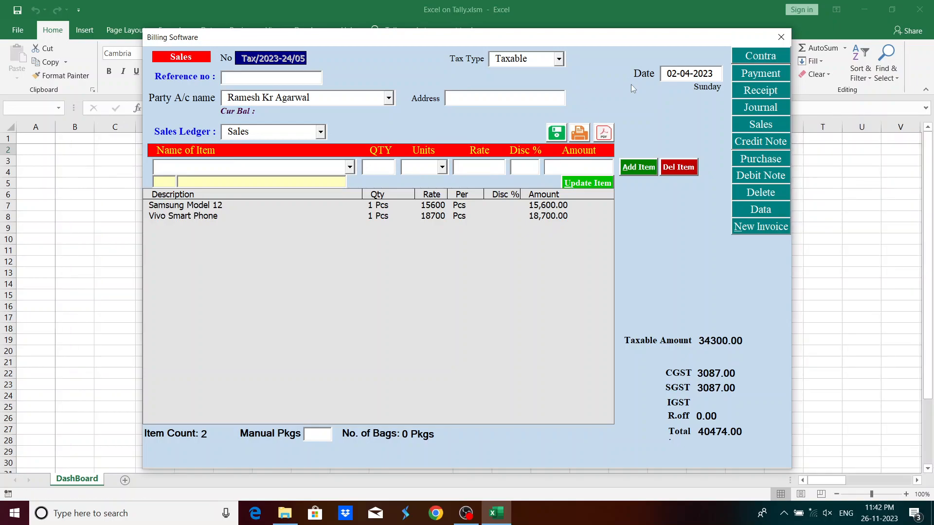
pyautogui.press('Right')
pyautogui.press('Return')
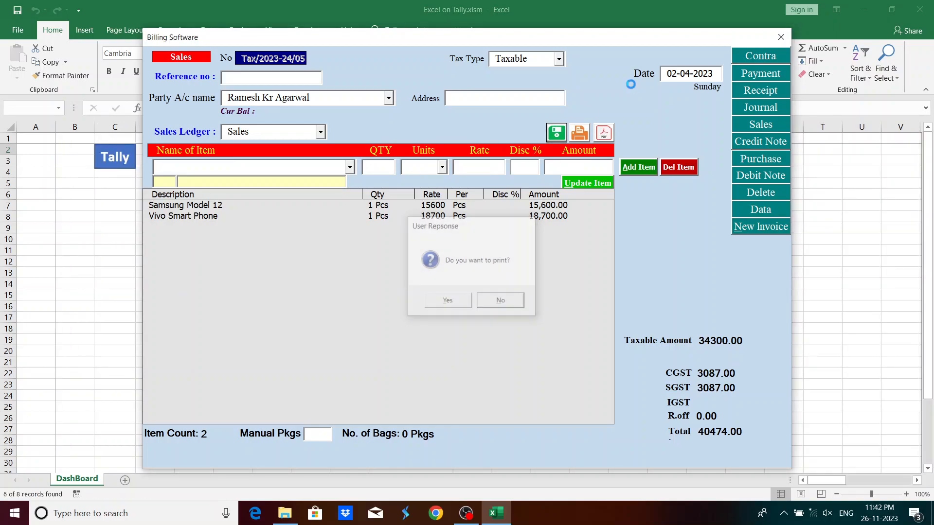
# Choose the party for invoice Tax/2023-24/06 and set the ledger to Sales
pyautogui.write('s')
pyautogui.press('BackSpace')
pyautogui.press('Down')
pyautogui.press('Down')
pyautogui.press('Down')
pyautogui.press('Down')
pyautogui.press('Down')
pyautogui.press('Down')
pyautogui.press('Down')
pyautogui.press('Down')
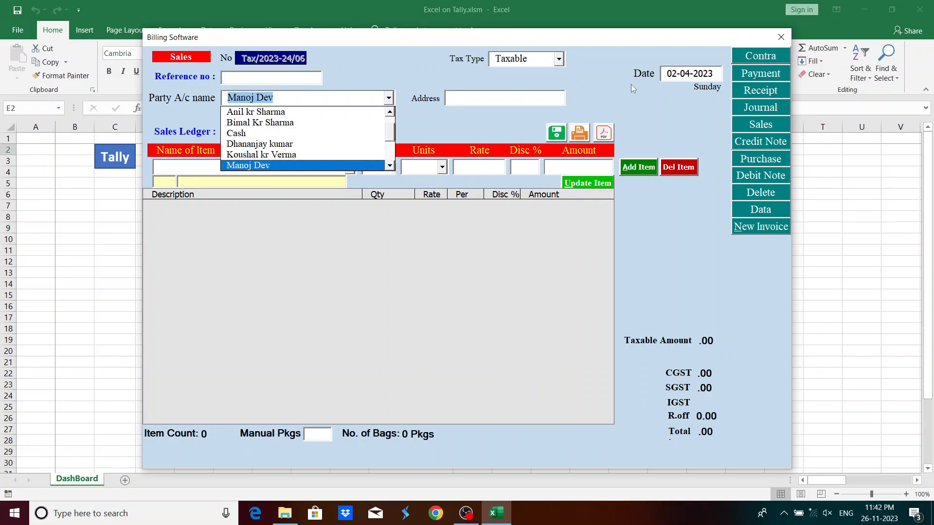
pyautogui.press('Return')
pyautogui.press('Escape')
pyautogui.write('s')
pyautogui.press('Return')
# Add 2 Samsung Model 12 to the invoice items
pyautogui.write('sa')
pyautogui.press('Return')
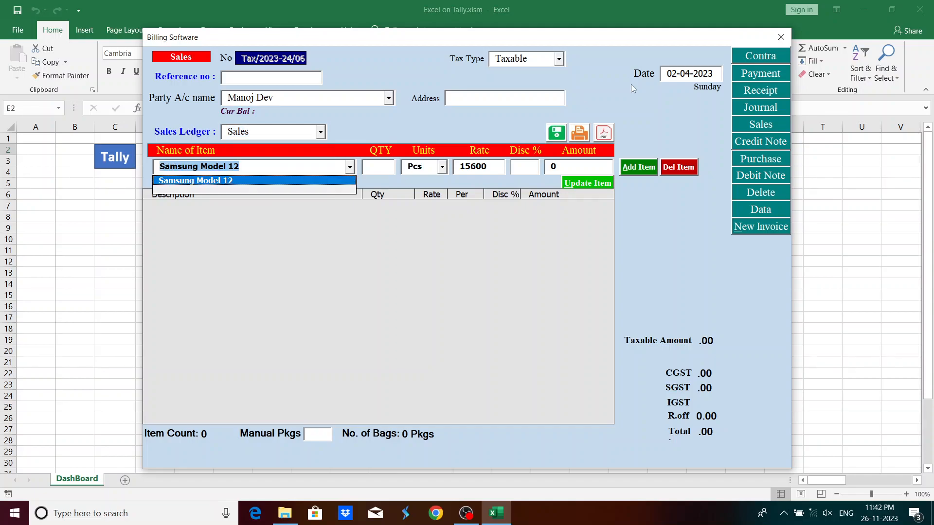
pyautogui.write('2')
pyautogui.press('Return')
pyautogui.press('Return')
pyautogui.press('Return')
pyautogui.press('Return')
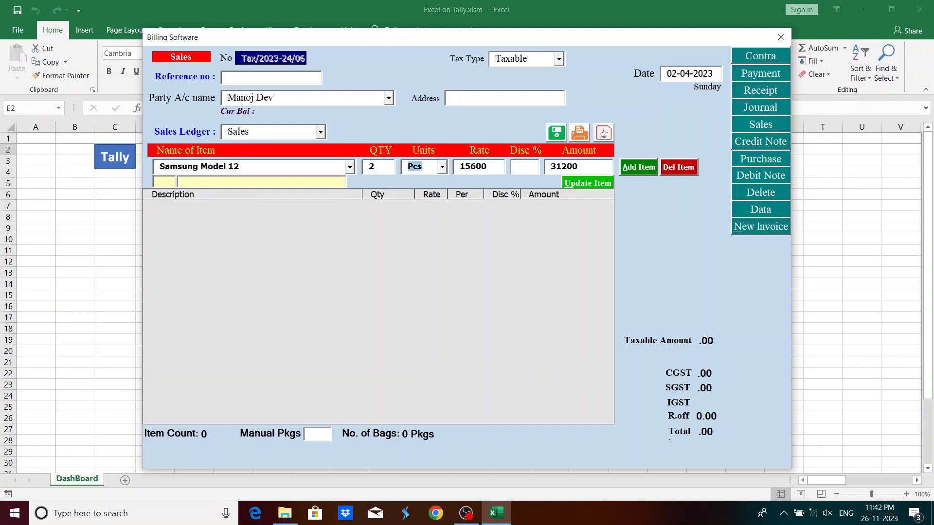
pyautogui.press('Return')
# Add 1 Vivo Smart Phone for a 58882 total and save without printing
pyautogui.write('vivo')
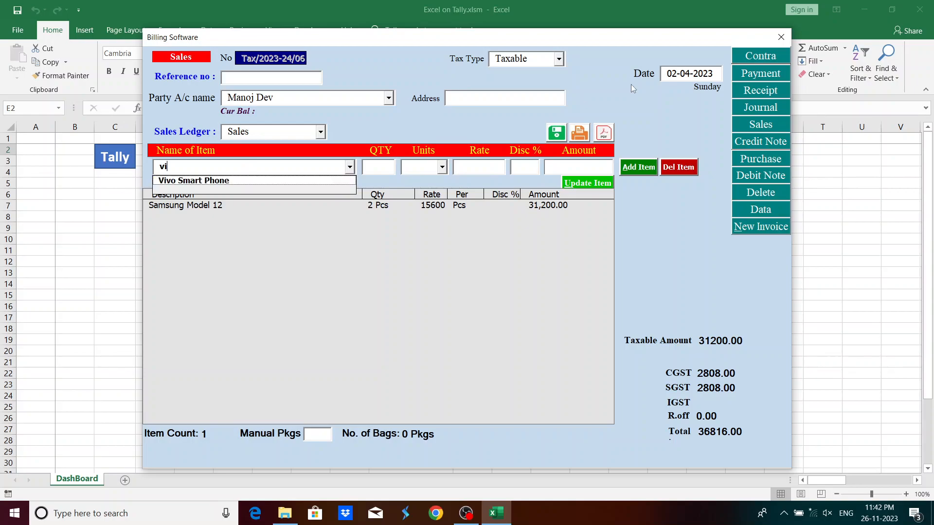
pyautogui.press('Tab')
pyautogui.press('BackSpace')
pyautogui.press('Tab')
pyautogui.write('1')
pyautogui.press('Tab')
pyautogui.press('Tab')
pyautogui.press('Tab')
pyautogui.press('Tab')
pyautogui.press('Tab')
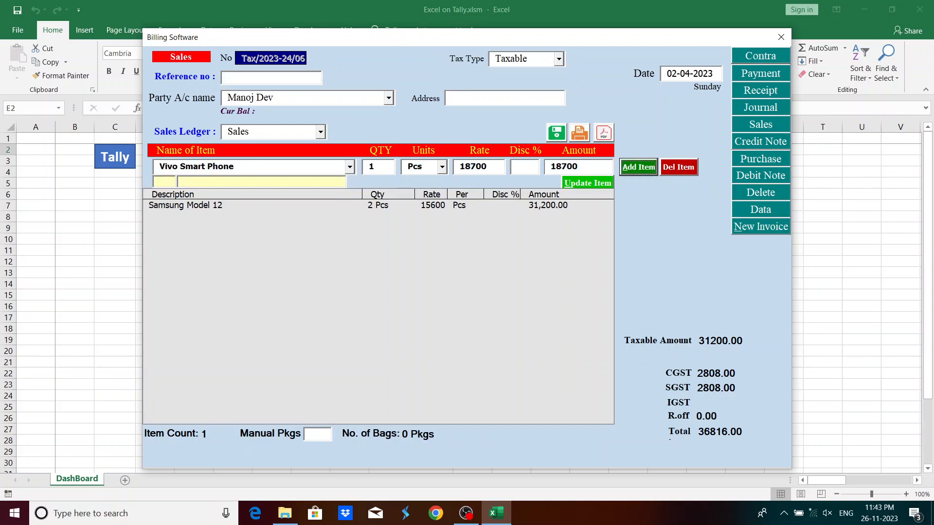
pyautogui.press('Return')
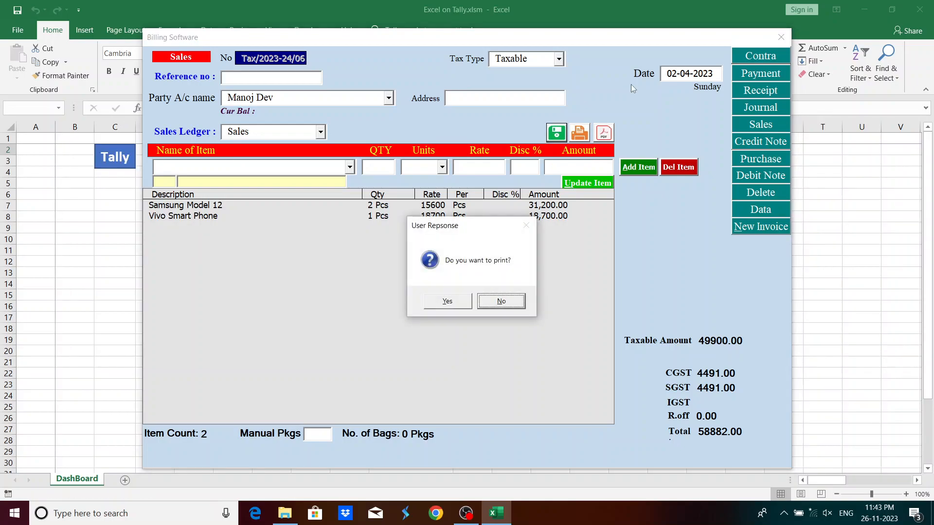
pyautogui.press('Return')
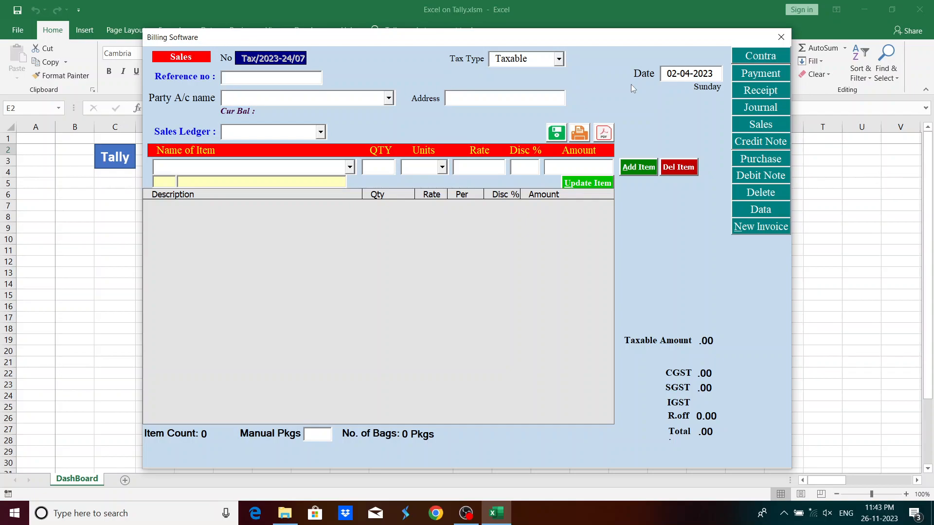
# Quit the voucher form and open the Day Book report
pyautogui.press('Escape')
pyautogui.press('Return')
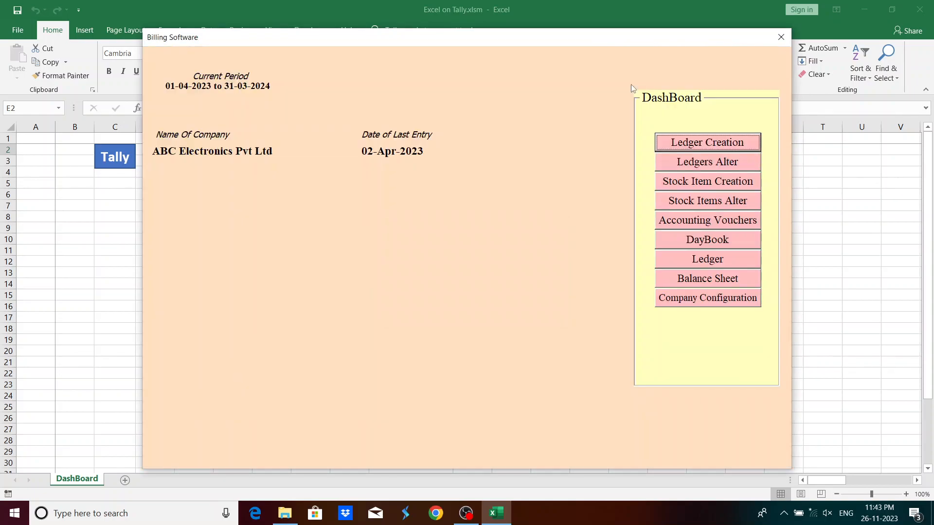
pyautogui.press('Down')
pyautogui.press('Down')
pyautogui.press('Down')
pyautogui.press('Down')
pyautogui.press('Down')
pyautogui.press('Return')
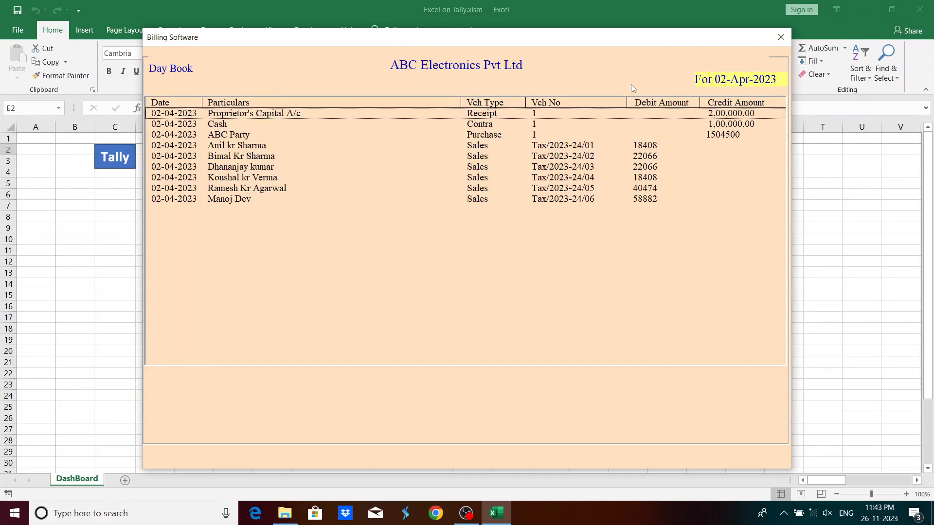
# Browse the 02-Apr-2023 Day Book entries from the Cash to the ABC Party voucher
pyautogui.press('Down')
pyautogui.press('Down')
pyautogui.press('Up')
pyautogui.press('Up')
pyautogui.press('Down')
pyautogui.press('Down')
pyautogui.press('Down')
pyautogui.press('Down')
pyautogui.press('Down')
pyautogui.press('Down')
pyautogui.press('Down')
pyautogui.press('Down')
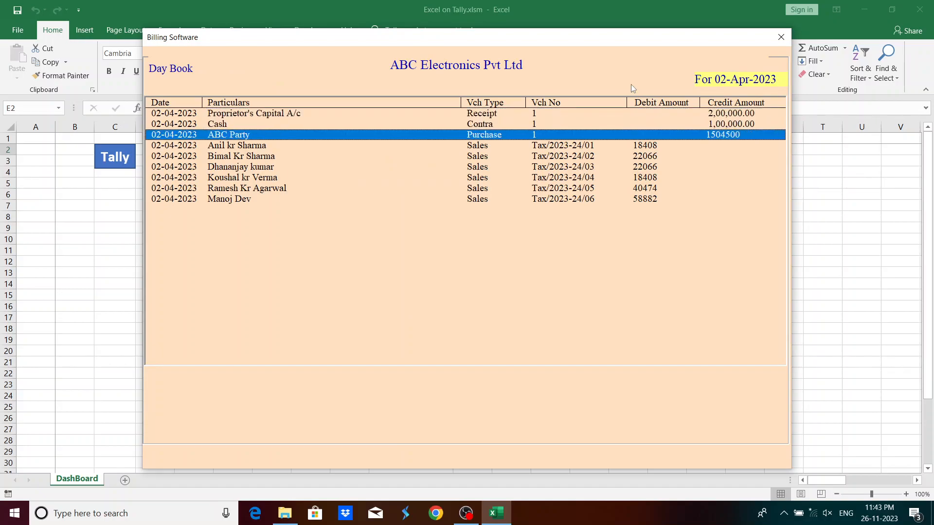
pyautogui.press('Up')
pyautogui.press('Up')
pyautogui.press('Up')
pyautogui.press('Up')
pyautogui.press('Up')
pyautogui.press('Up')
pyautogui.press('Up')
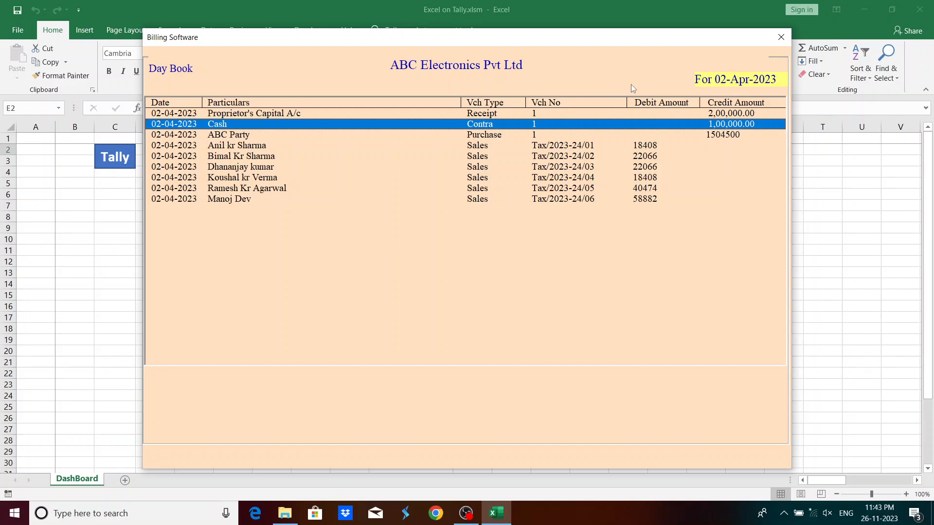
pyautogui.press('Up')
pyautogui.press('Down')
pyautogui.press('Down')
pyautogui.press('Down')
pyautogui.press('Down')
pyautogui.press('Down')
pyautogui.press('Down')
pyautogui.press('Down')
pyautogui.press('Down')
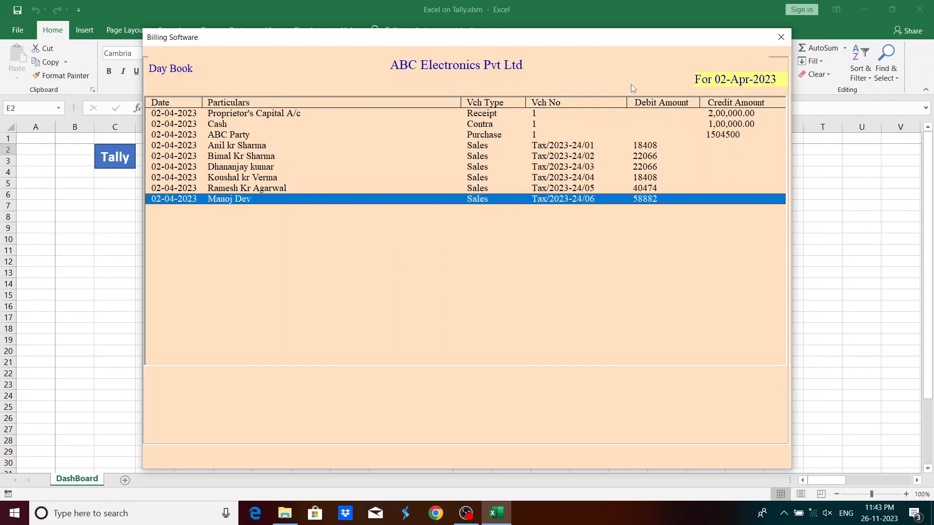
pyautogui.press('Escape')
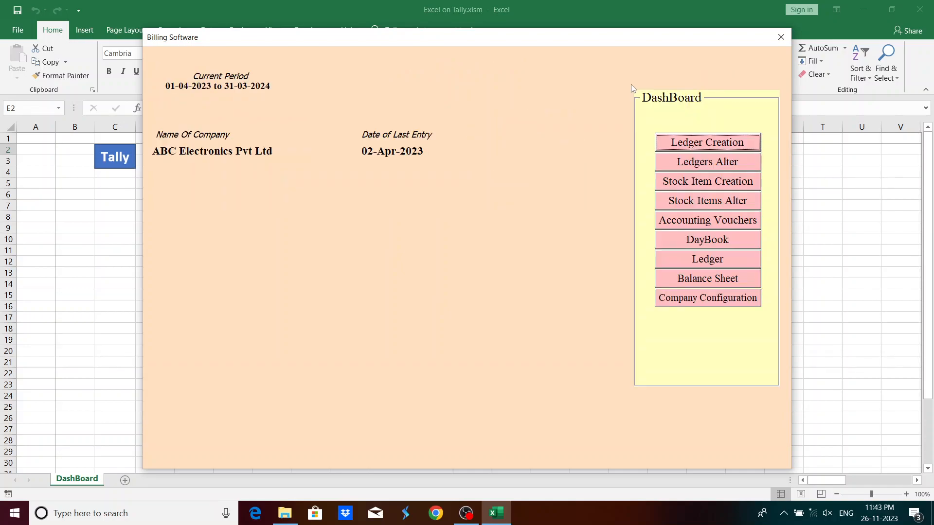
pyautogui.press('Down')
pyautogui.press('Down')
pyautogui.press('Down')
pyautogui.press('Down')
pyautogui.press('Down')
pyautogui.press('Down')
pyautogui.press('Down')
pyautogui.press('Up')
pyautogui.press('Return')
pyautogui.write('c')
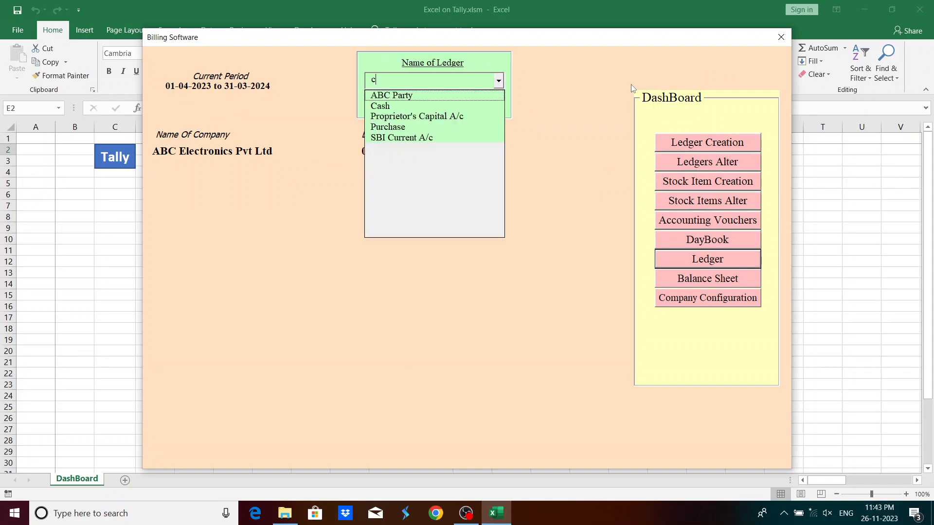
pyautogui.press('BackSpace')
pyautogui.press('Down')
pyautogui.press('Down')
pyautogui.press('Down')
pyautogui.press('Return')
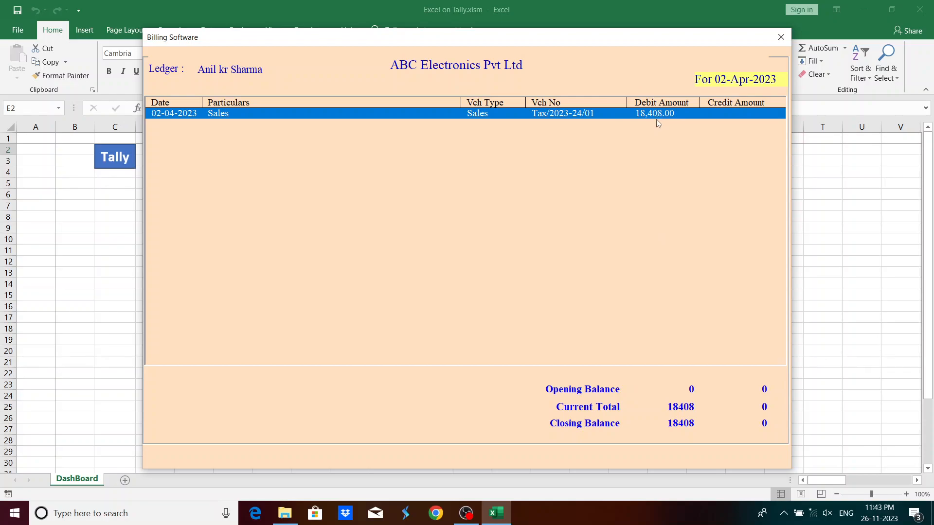
pyautogui.press('Escape')
pyautogui.press('BackSpace')
pyautogui.press('Down')
pyautogui.press('Down')
pyautogui.press('Down')
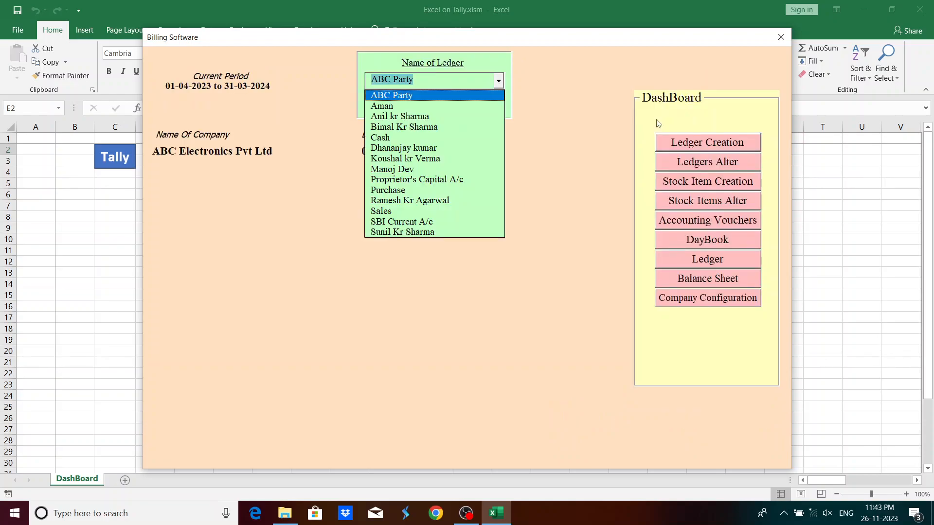
pyautogui.press('Down')
pyautogui.press('Return')
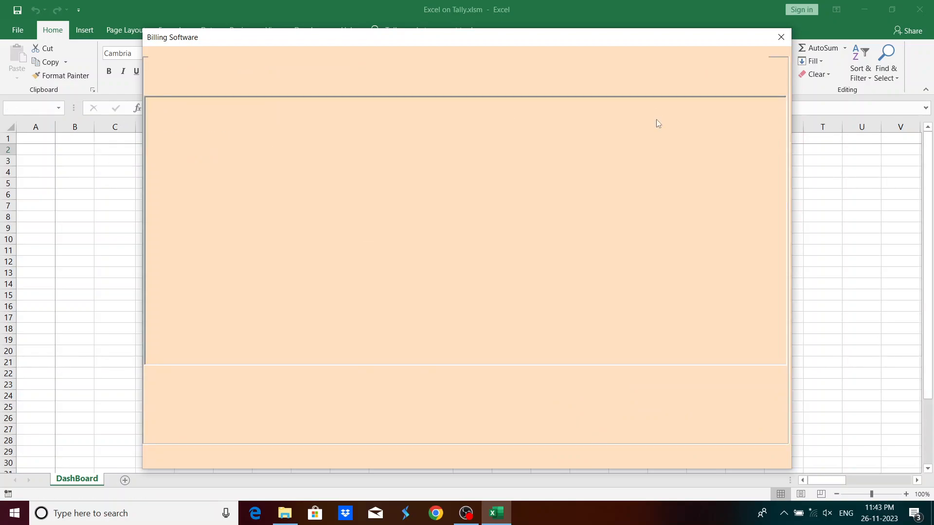
pyautogui.press('Escape')
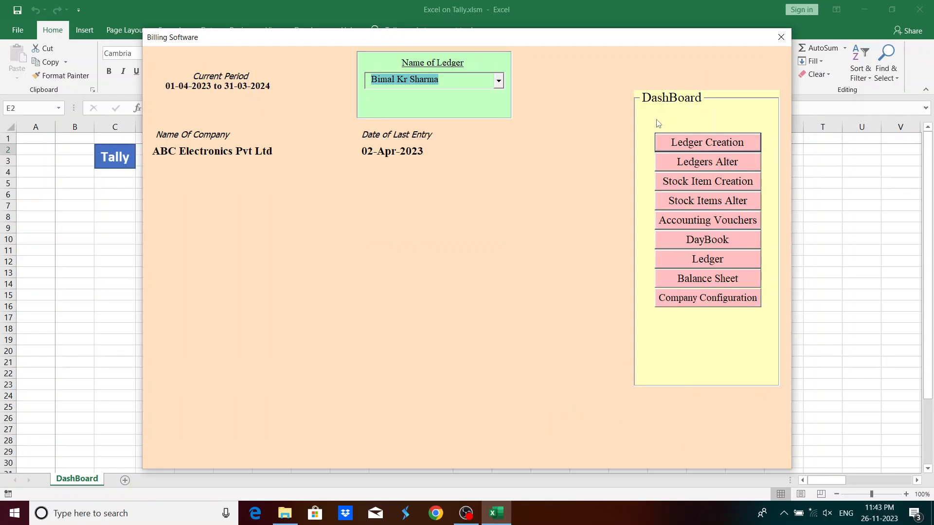
pyautogui.press('BackSpace')
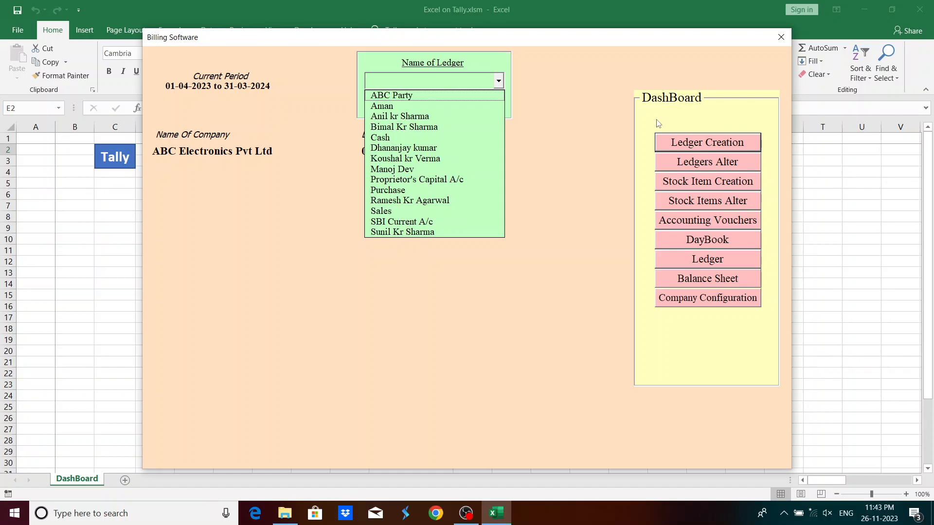
pyautogui.press('Escape')
pyautogui.press('Tab')
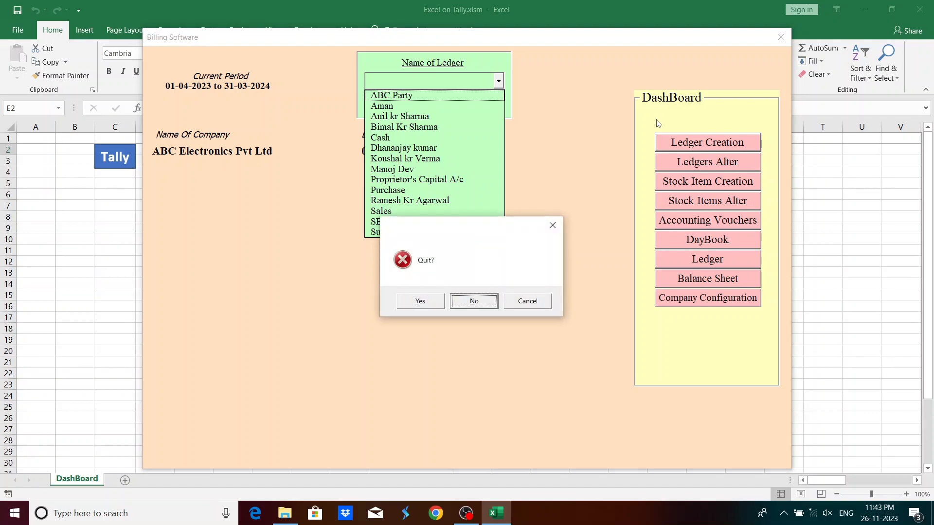
pyautogui.press('y')
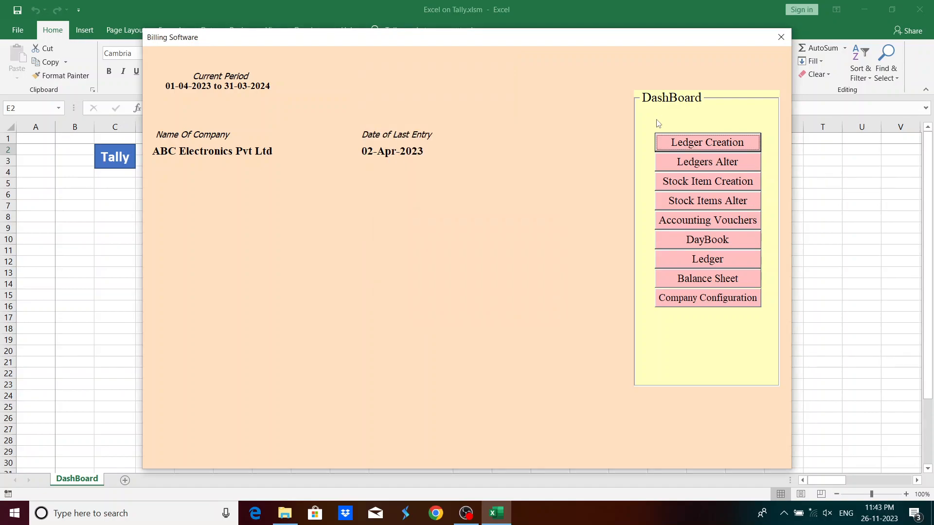
pyautogui.press('Down')
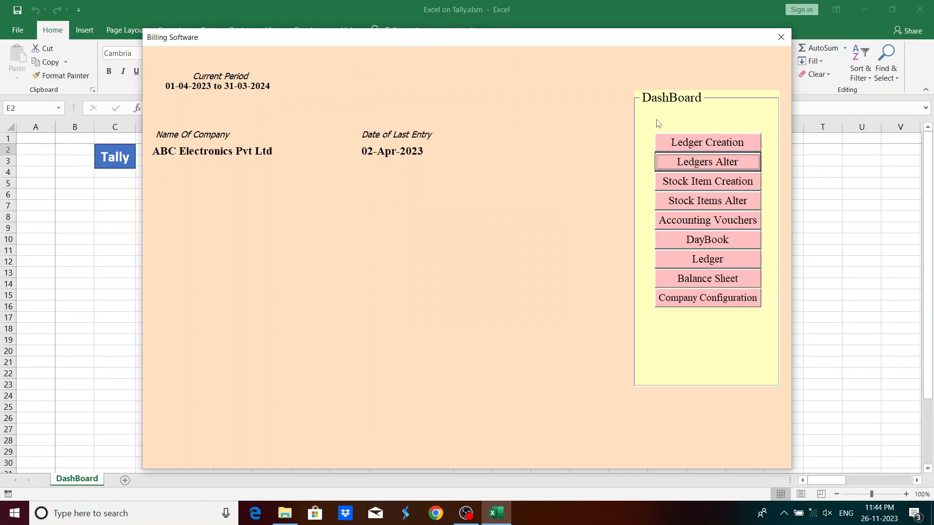
pyautogui.press('Up')
pyautogui.press('Down')
pyautogui.press('Down')
pyautogui.press('Down')
pyautogui.press('Down')
pyautogui.press('Down')
pyautogui.press('Down')
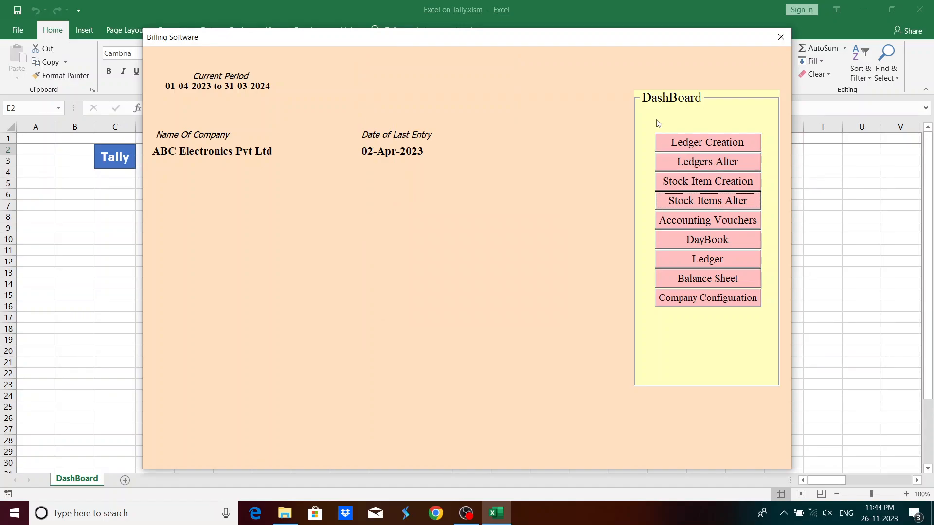
pyautogui.press('Return')
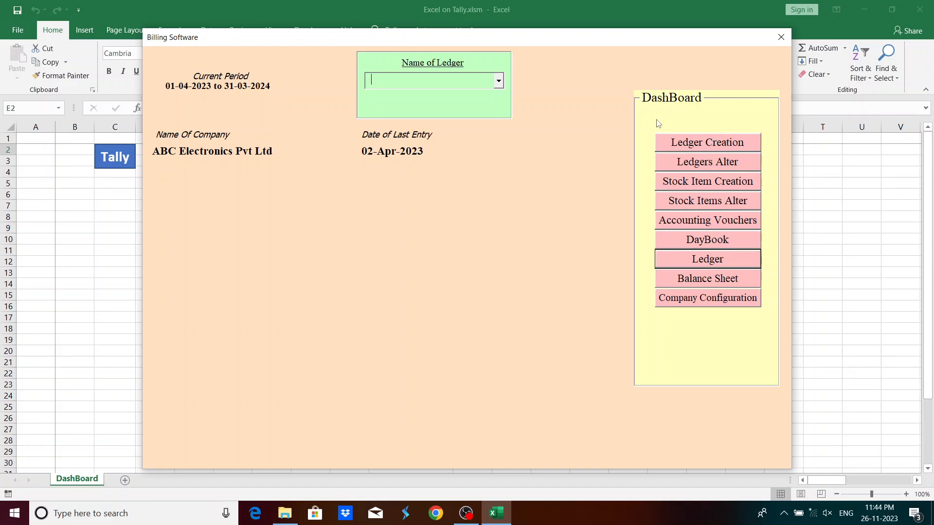
pyautogui.write('c')
pyautogui.press('BackSpace')
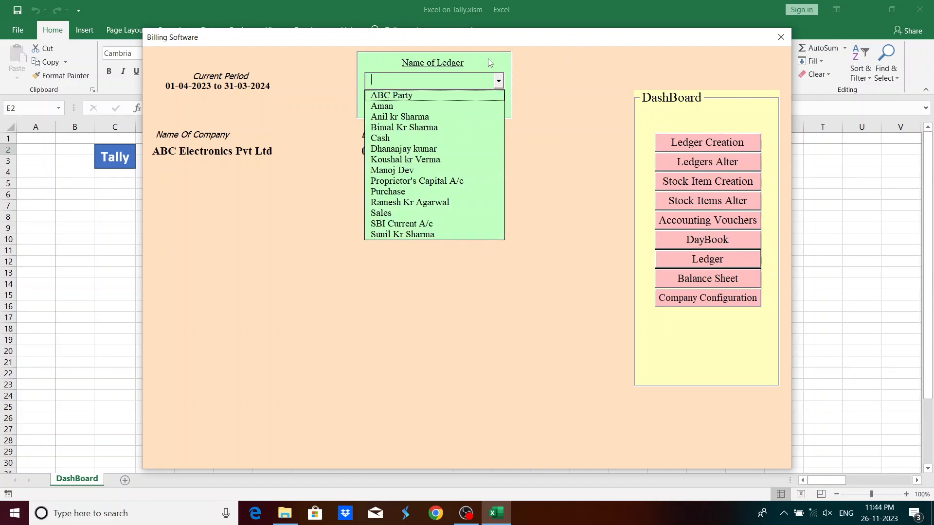
pyautogui.press('Escape')
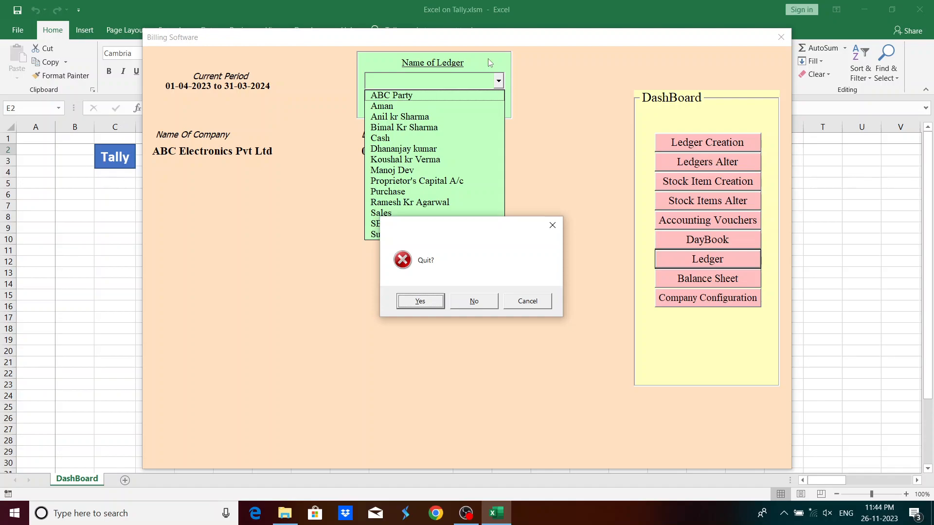
pyautogui.press('Tab')
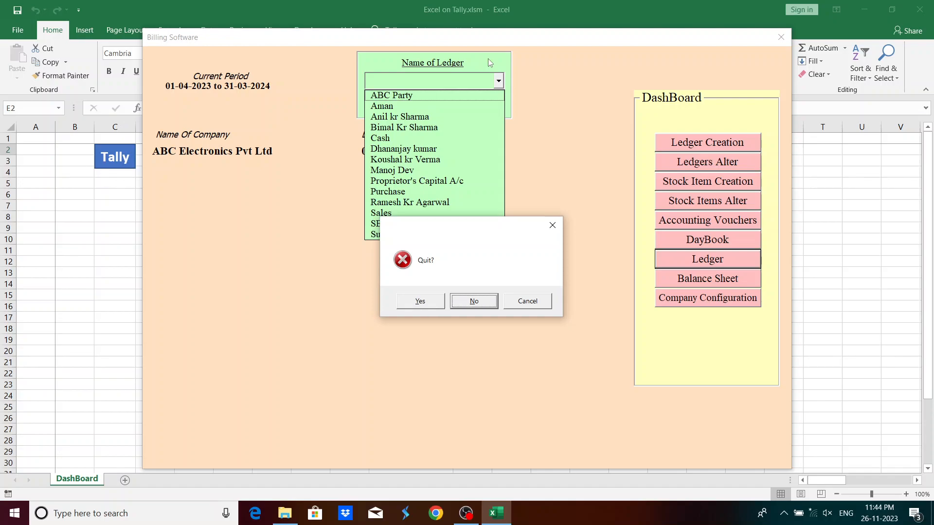
pyautogui.press('Tab')
pyautogui.press('Return')
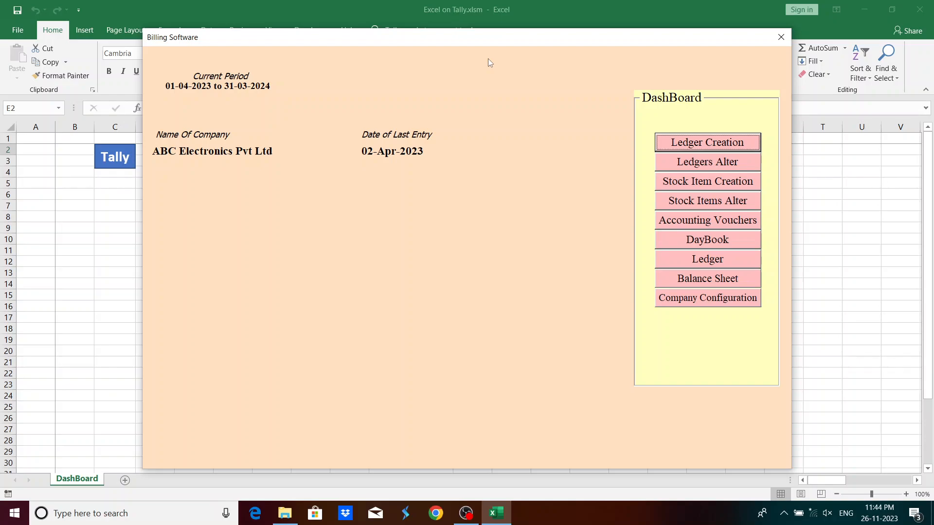
pyautogui.press('Tab')
pyautogui.press('Tab')
pyautogui.press('Tab')
pyautogui.press('Tab')
pyautogui.press('Tab')
pyautogui.press('Tab')
pyautogui.press('Return')
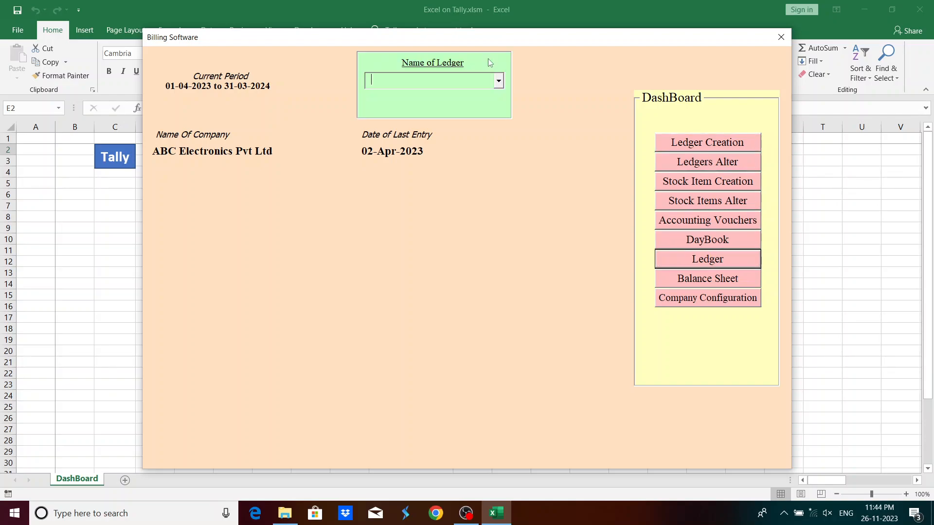
pyautogui.press('Escape')
pyautogui.press('Tab')
pyautogui.press('Return')
pyautogui.press('Escape')
pyautogui.press('Return')
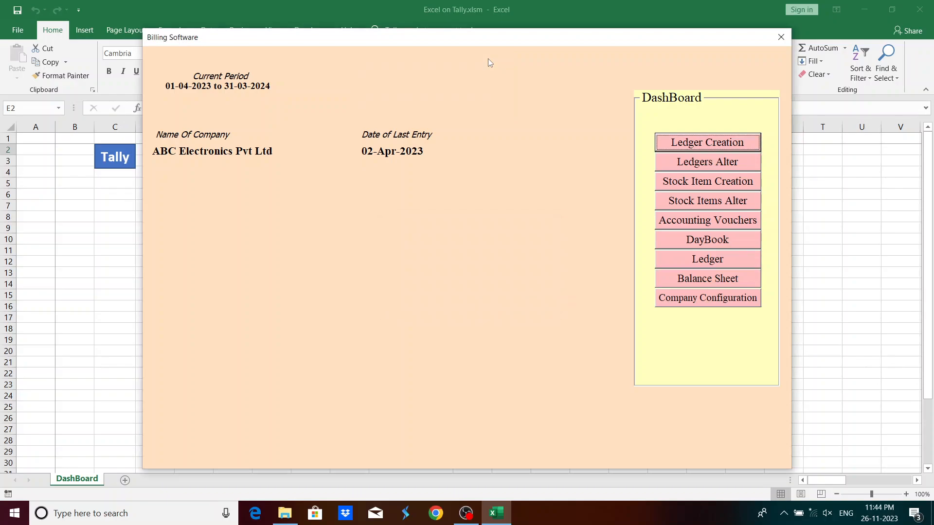
pyautogui.press('Tab')
pyautogui.press('Tab')
pyautogui.press('Tab')
pyautogui.press('Tab')
pyautogui.press('Tab')
pyautogui.press('Tab')
pyautogui.press('Tab')
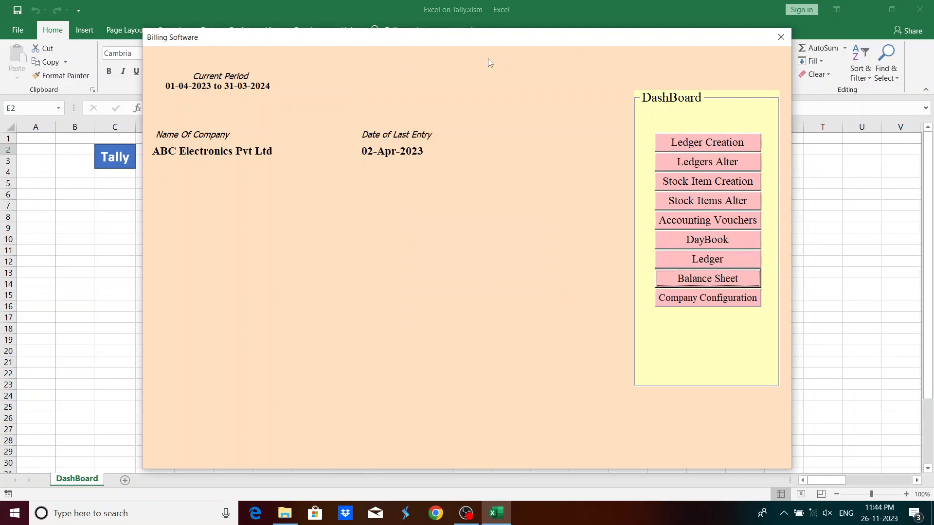
pyautogui.press('Return')
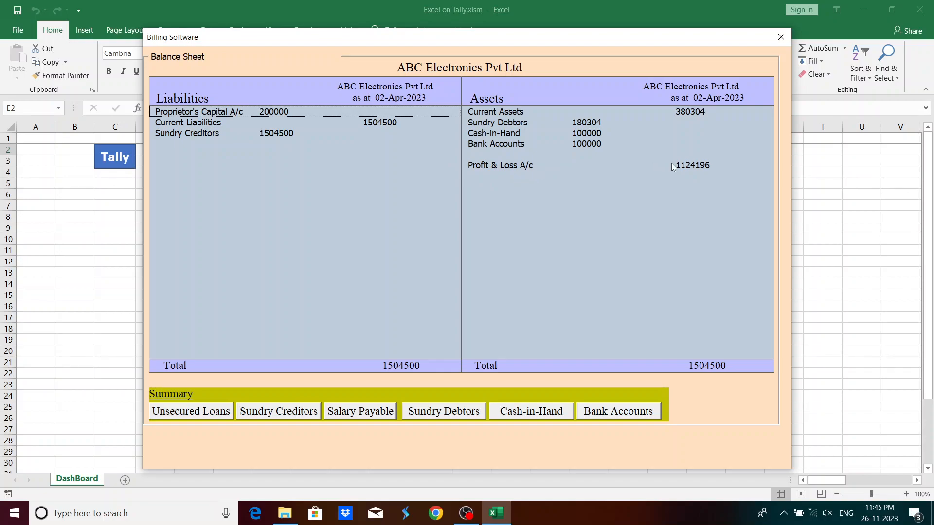
pyautogui.press('Escape')
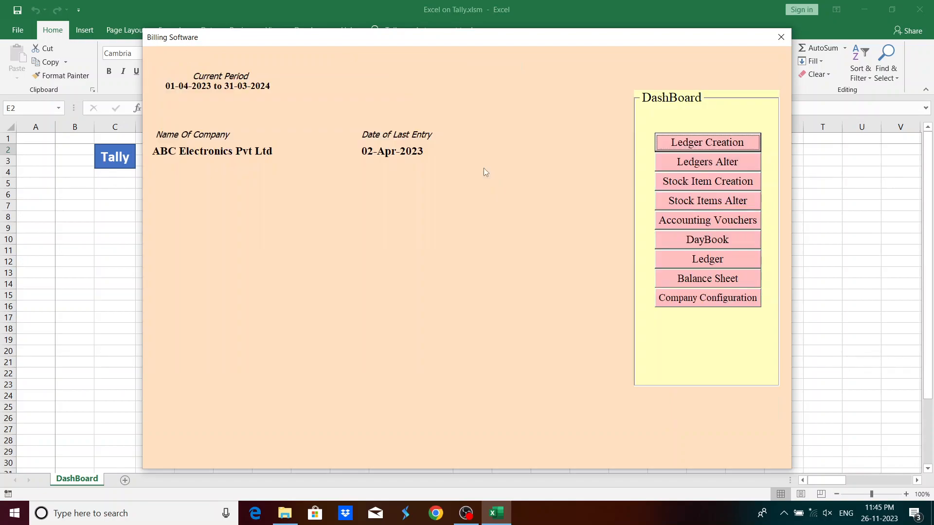
# Start a sales invoice, pick the party account and set the ledger to Sales
pyautogui.click(698, 223)
pyautogui.click(760, 123)
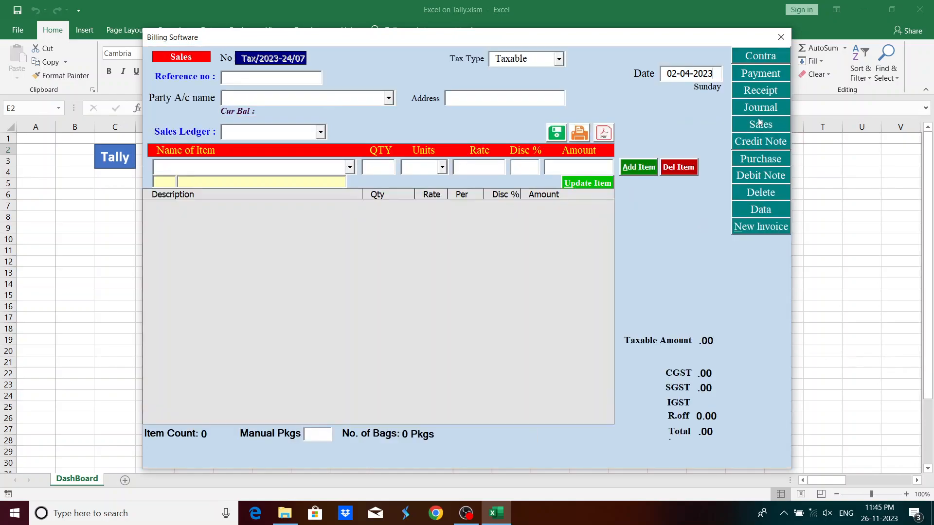
pyautogui.write('a')
pyautogui.press('Down')
pyautogui.press('Return')
# Add 10 Samsung Model 12 (184080.00) and save Tax/2023-24/07 without printing
pyautogui.press('Return')
pyautogui.press('Return')
pyautogui.write('sa')
pyautogui.press('Down')
pyautogui.press('Return')
pyautogui.write('s')
pyautogui.press('Return')
pyautogui.write('10')
pyautogui.press('Return')
pyautogui.press('Return')
pyautogui.press('Return')
pyautogui.press('Return')
pyautogui.press('Return')
pyautogui.press('Return')
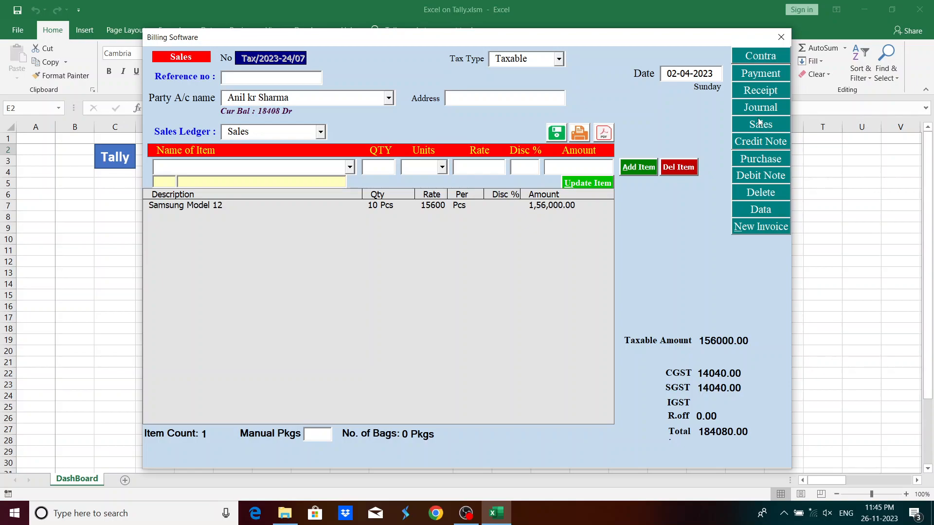
pyautogui.hotkey('alt', 's')
pyautogui.press('Right')
pyautogui.press('Return')
# Choose the next customer as party and Sales as the sales ledger
pyautogui.hotkey('alt', 'Down')
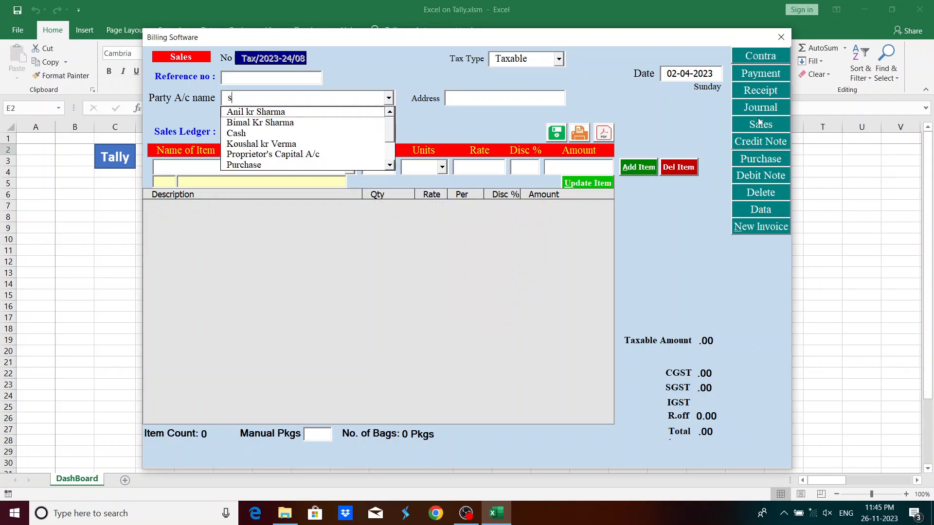
pyautogui.press('Down')
pyautogui.press('Down')
pyautogui.press('Return')
pyautogui.press('Escape')
pyautogui.write('sa')
pyautogui.press('Return')
# Add 10 Samsung Model 12 to the invoice
pyautogui.write('sa')
pyautogui.press('Down')
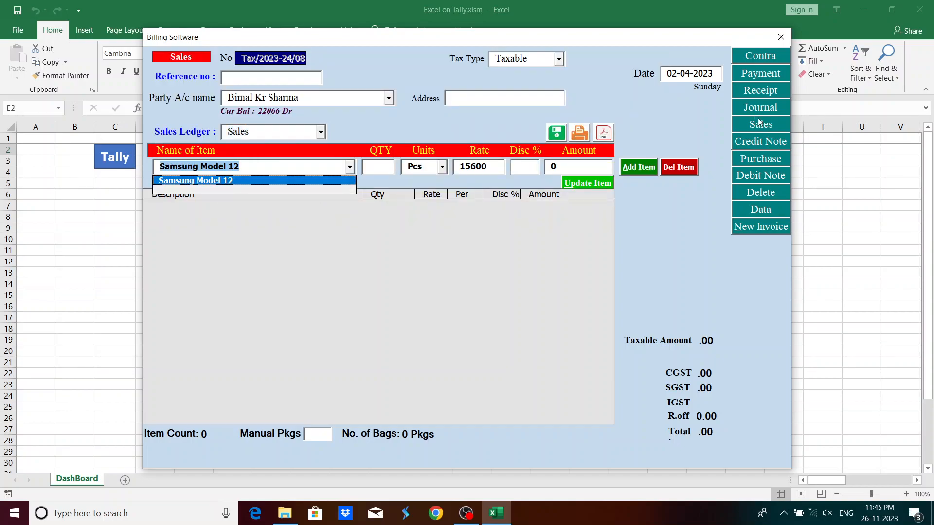
pyautogui.press('Return')
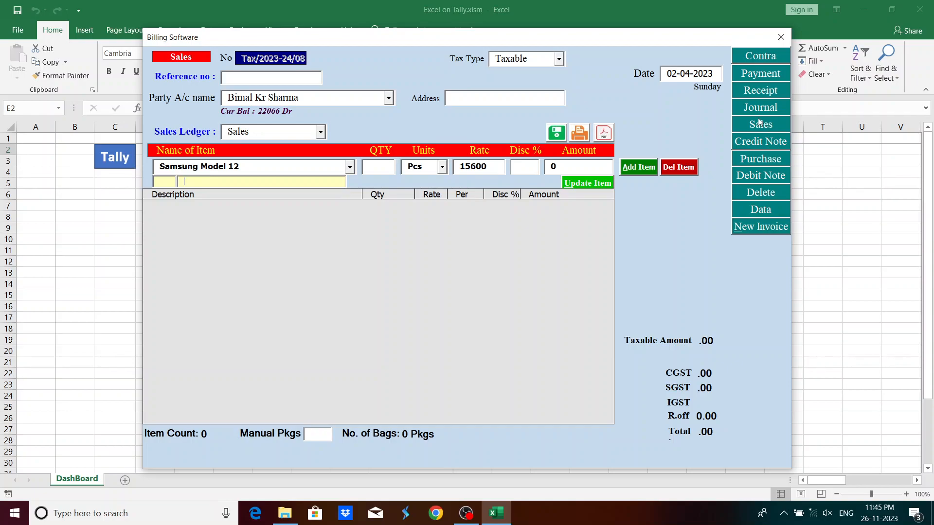
pyautogui.write('10')
pyautogui.press('Return')
pyautogui.press('Return')
pyautogui.press('Return')
pyautogui.press('Return')
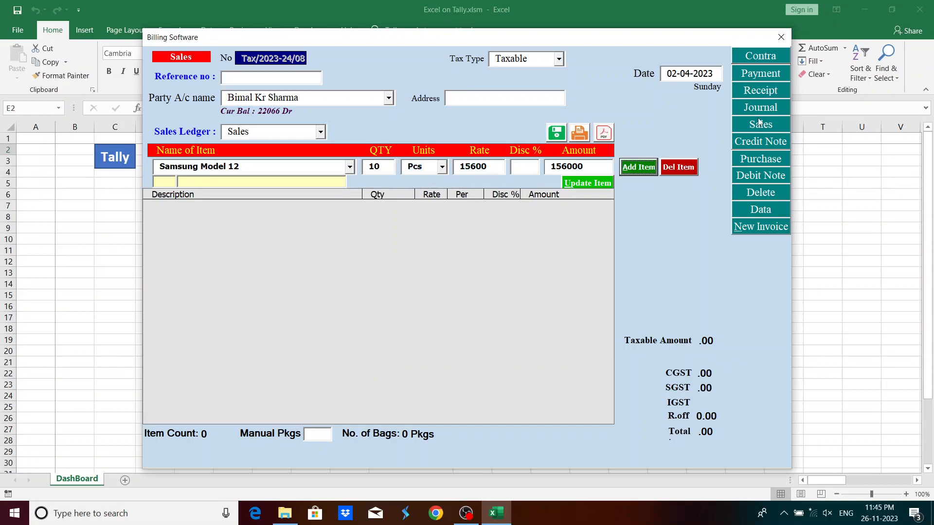
# Add 15 Vivo Smart Phone, totalling 515070.00, and save without printing
pyautogui.write('vi')
pyautogui.press('Down')
pyautogui.press('Return')
pyautogui.write('15')
pyautogui.press('Return')
pyautogui.press('Return')
pyautogui.press('Return')
pyautogui.press('Return')
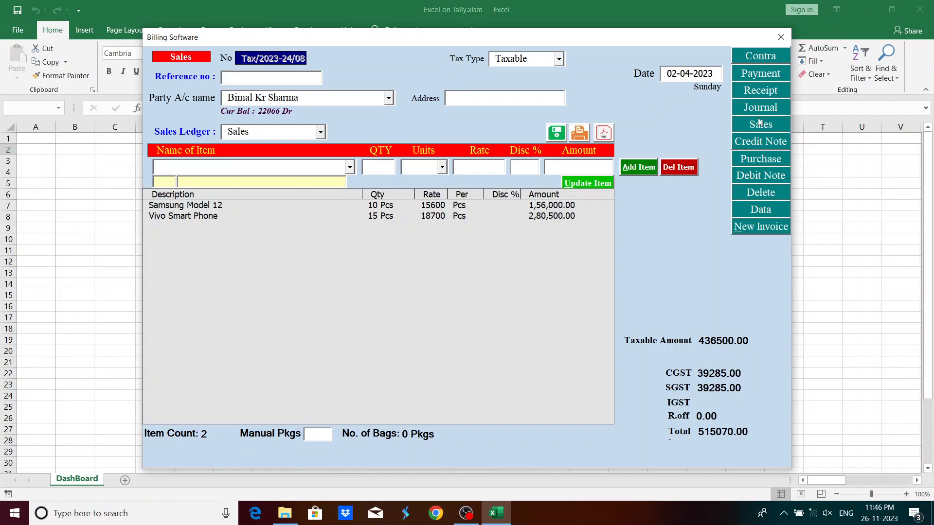
pyautogui.press('Right')
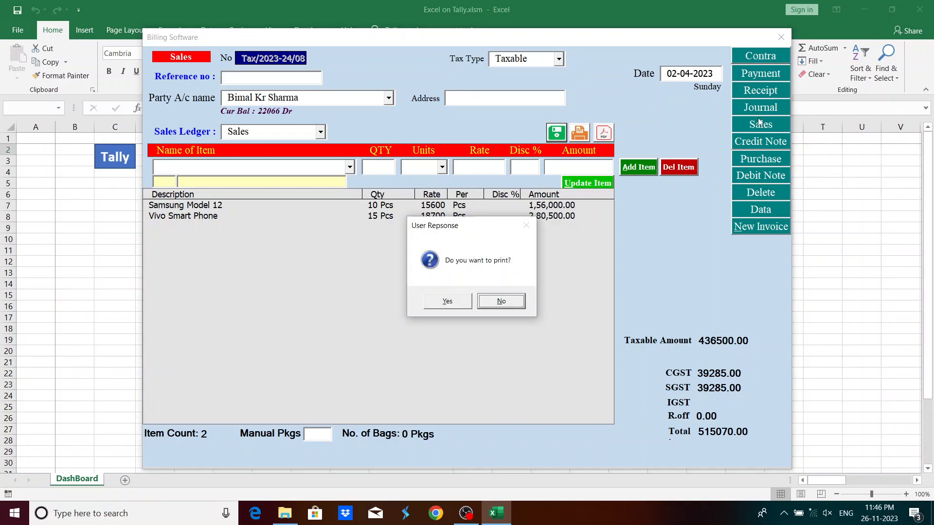
pyautogui.press('Return')
# Select the customer for invoice Tax/2023-24/09 and move to the Sales ledger
pyautogui.write('s')
pyautogui.press('BackSpace')
pyautogui.press('Down')
pyautogui.press('Down')
pyautogui.press('Down')
pyautogui.press('Down')
pyautogui.press('Down')
pyautogui.press('Down')
pyautogui.press('Return')
pyautogui.press('Return')
pyautogui.write('sa')
# Add 18 Vivo Smart Phone with Sales as the ledger
pyautogui.press('Return')
pyautogui.write('s')
pyautogui.press('Down')
pyautogui.press('Return')
pyautogui.press('Return')
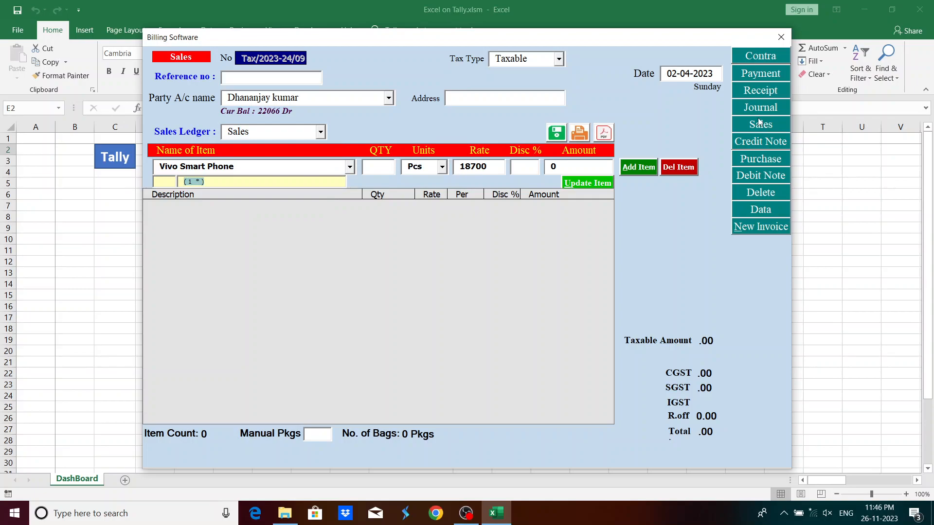
pyautogui.write('18')
pyautogui.press('Return')
pyautogui.press('Return')
pyautogui.press('Return')
pyautogui.press('Return')
pyautogui.press('Return')
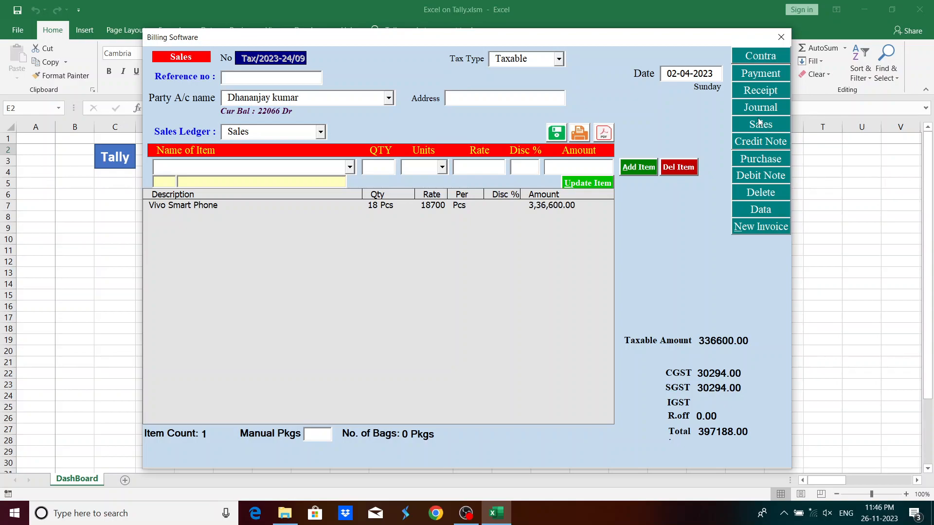
# Add 14 Samsung Model 12 and save the invoice without printing
pyautogui.write('sa')
pyautogui.press('Down')
pyautogui.press('Return')
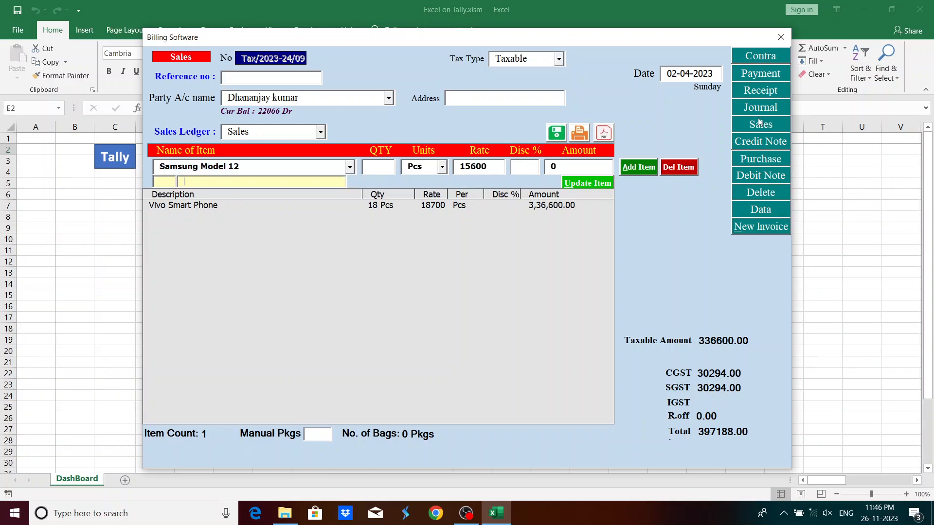
pyautogui.write('14')
pyautogui.click(639, 166)
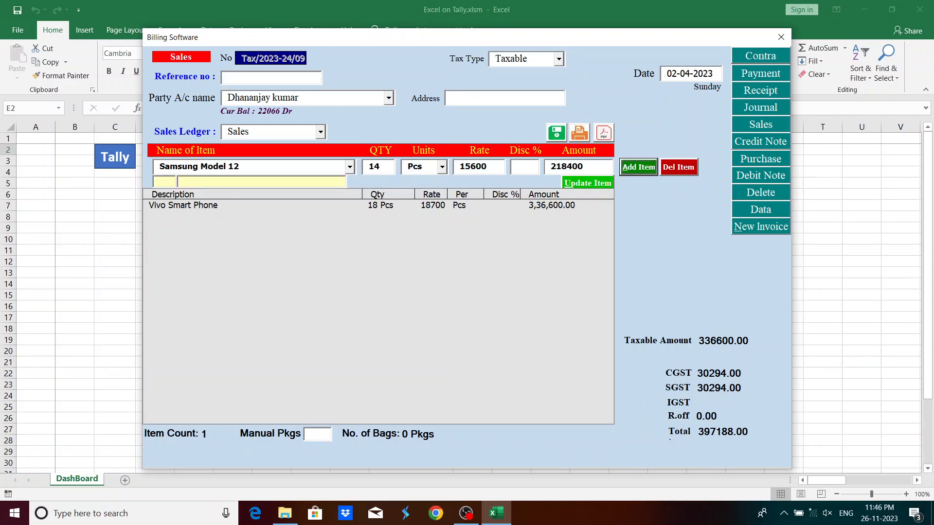
pyautogui.hotkey('alt', 's')
pyautogui.press('Right')
pyautogui.press('Return')
# Close the sales form and open the Balance Sheet from the dashboard
pyautogui.press('Escape')
pyautogui.press('Return')
pyautogui.press('Down')
pyautogui.press('Down')
pyautogui.press('Down')
pyautogui.press('Down')
pyautogui.press('Down')
pyautogui.press('Down')
pyautogui.press('Return')
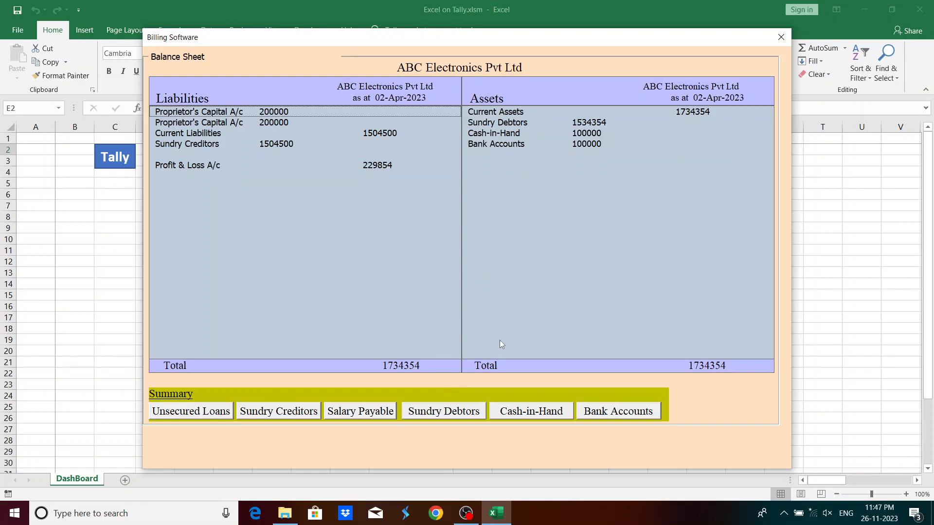
# Open Sundry Debtors from the Balance Sheet to see each customer's balance, totalling 1534354
pyautogui.click(447, 406)
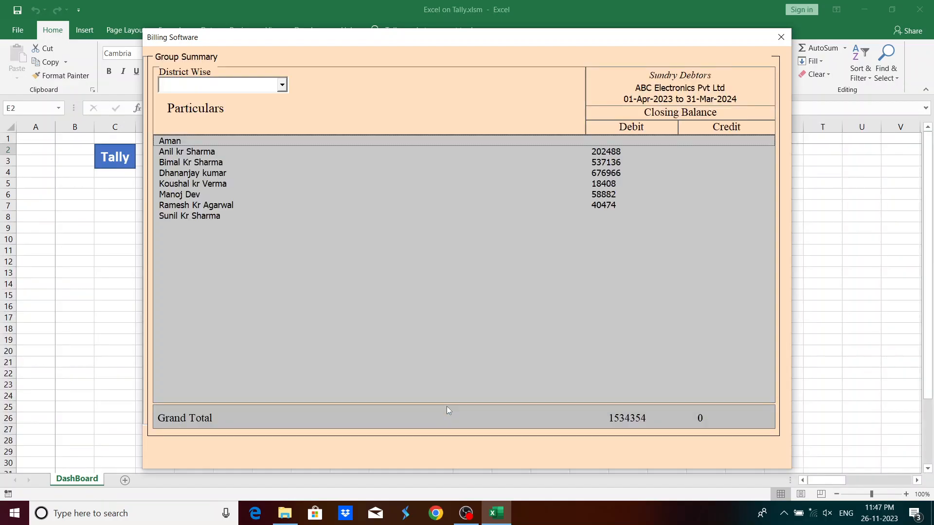
# Browse through the debtors listed in the Sundry Debtors group summary
pyautogui.click(199, 142)
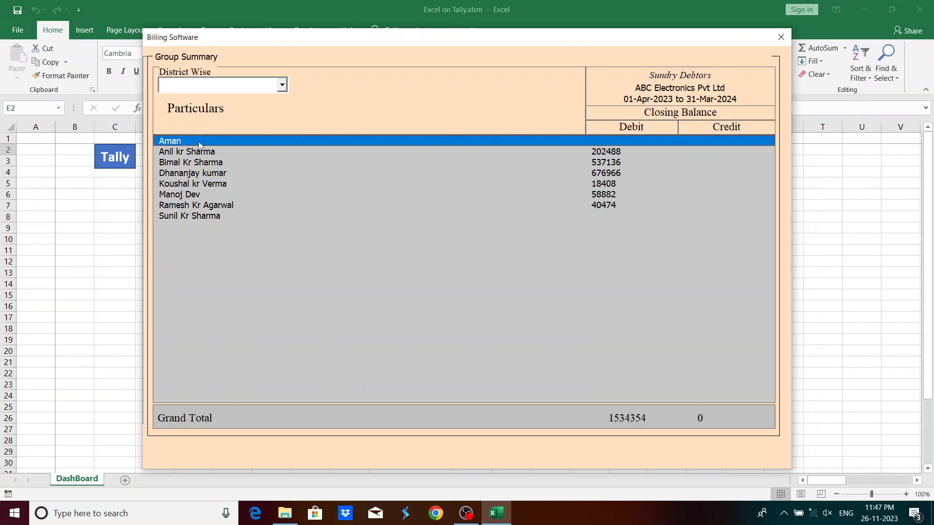
pyautogui.press('Down')
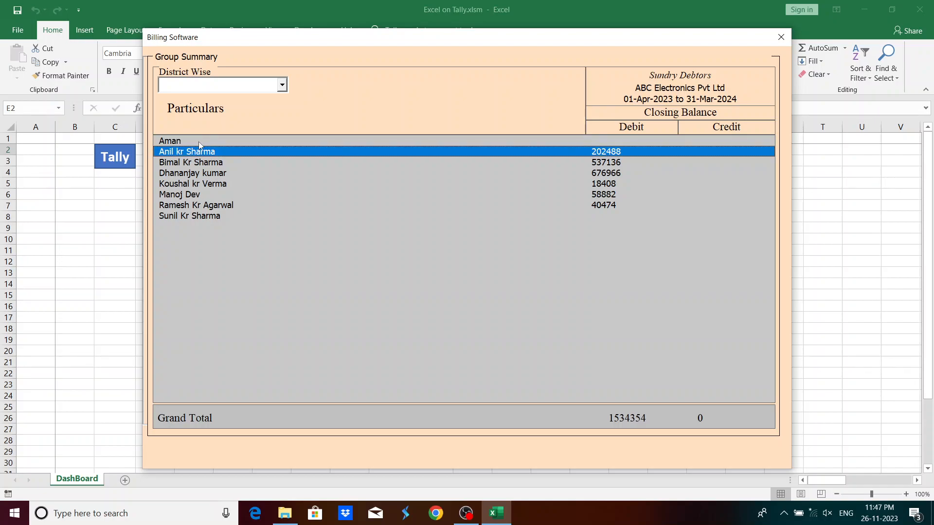
pyautogui.press('Up')
pyautogui.press('Down')
pyautogui.press('Down')
pyautogui.press('Down')
pyautogui.press('Down')
pyautogui.press('Down')
pyautogui.press('Down')
pyautogui.press('Down')
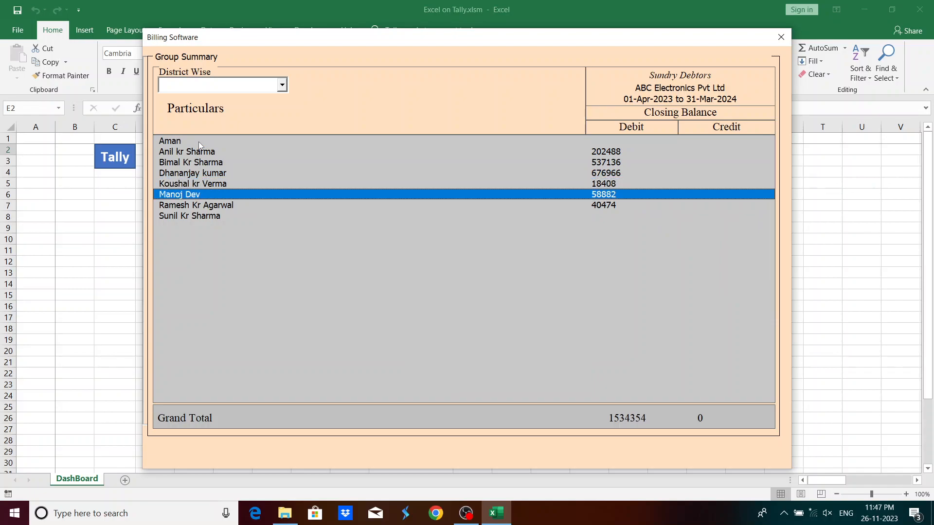
pyautogui.press('Down')
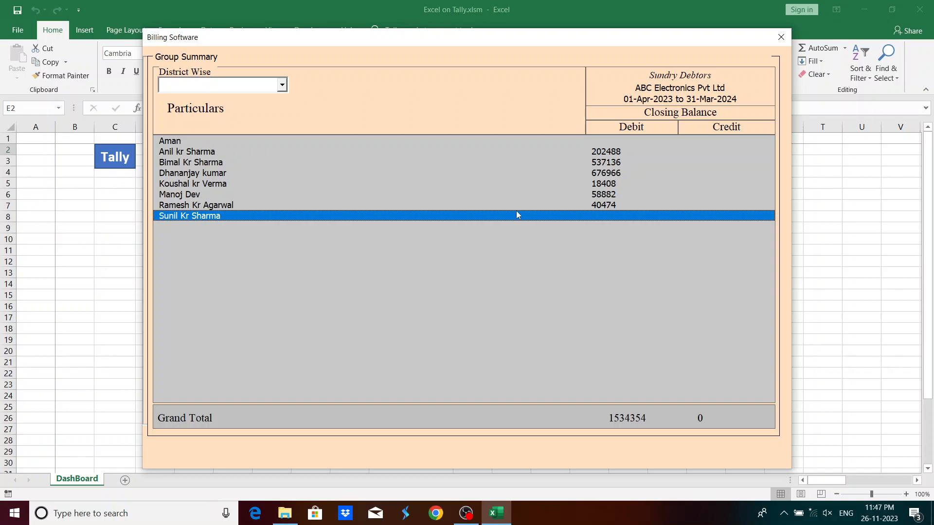
pyautogui.press('Up')
pyautogui.press('Up')
pyautogui.press('Up')
pyautogui.press('Up')
pyautogui.press('Up')
pyautogui.press('Up')
pyautogui.press('Up')
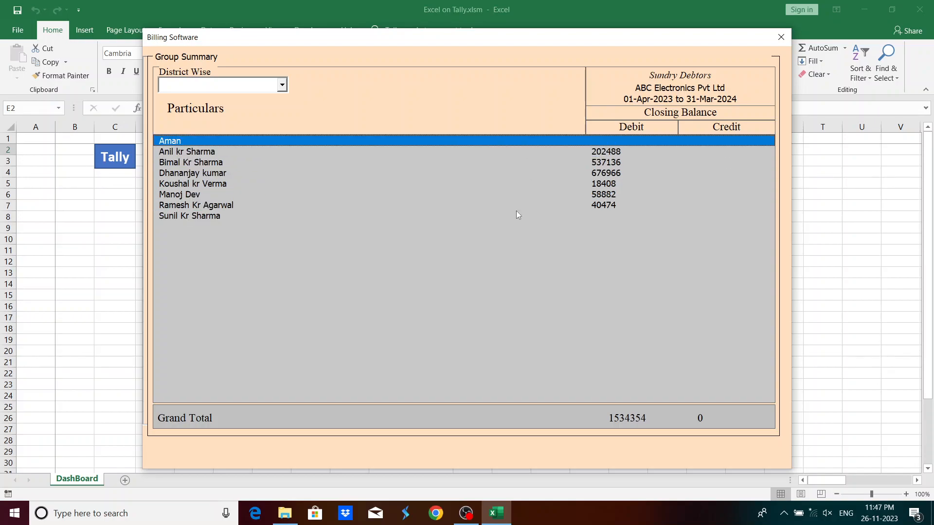
# Bring up the District Wise list and clear it so every district shows
pyautogui.click(282, 86)
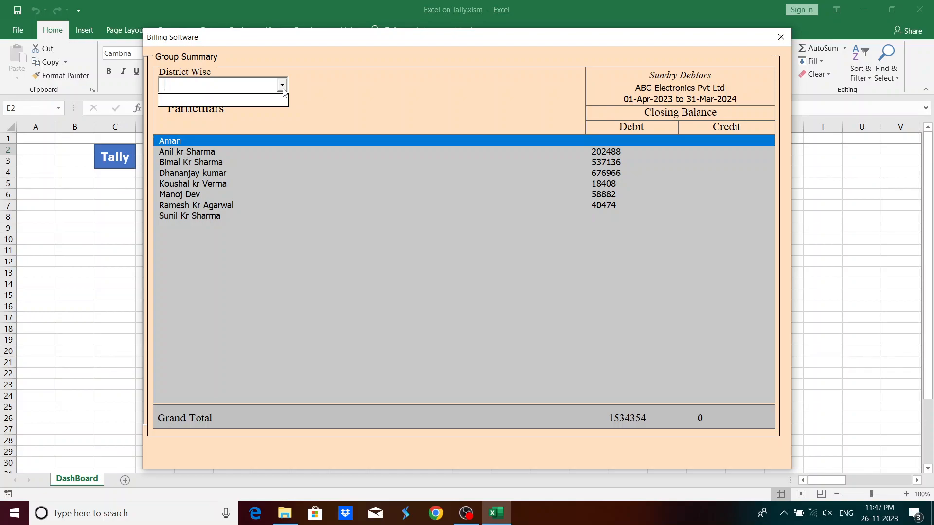
pyautogui.click(254, 91)
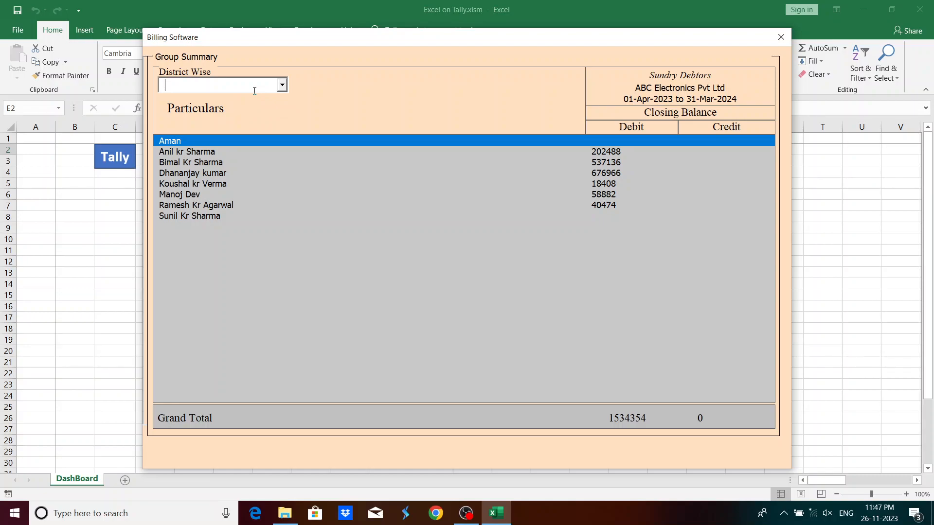
pyautogui.click(282, 85)
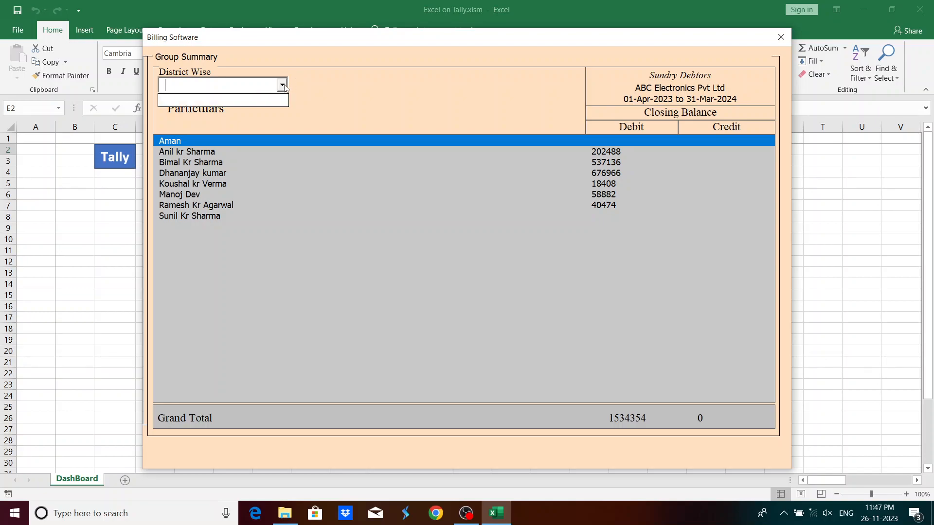
pyautogui.click(249, 86)
pyautogui.write('s')
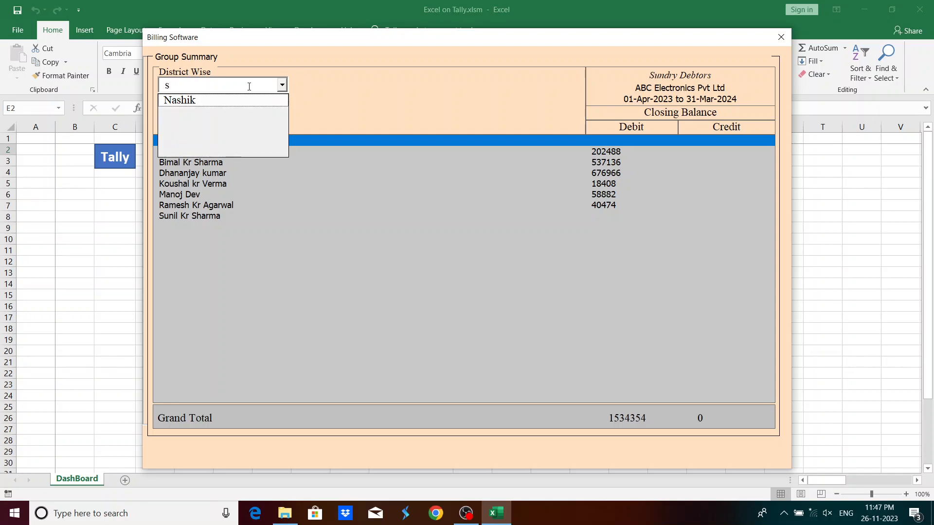
pyautogui.press('BackSpace')
# Filter the Sundry Debtors summary to the Mumbai district
pyautogui.press('Down')
pyautogui.press('Down')
pyautogui.press('Down')
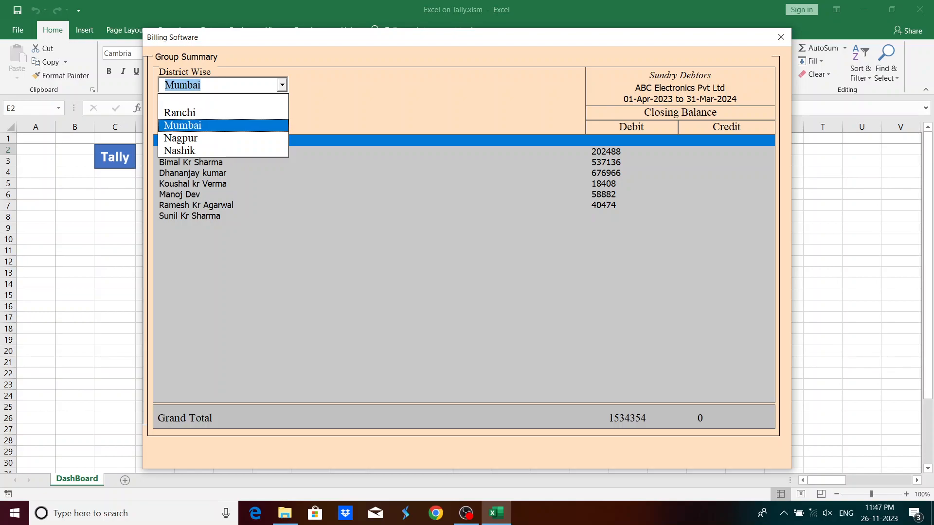
pyautogui.press('Down')
pyautogui.press('Down')
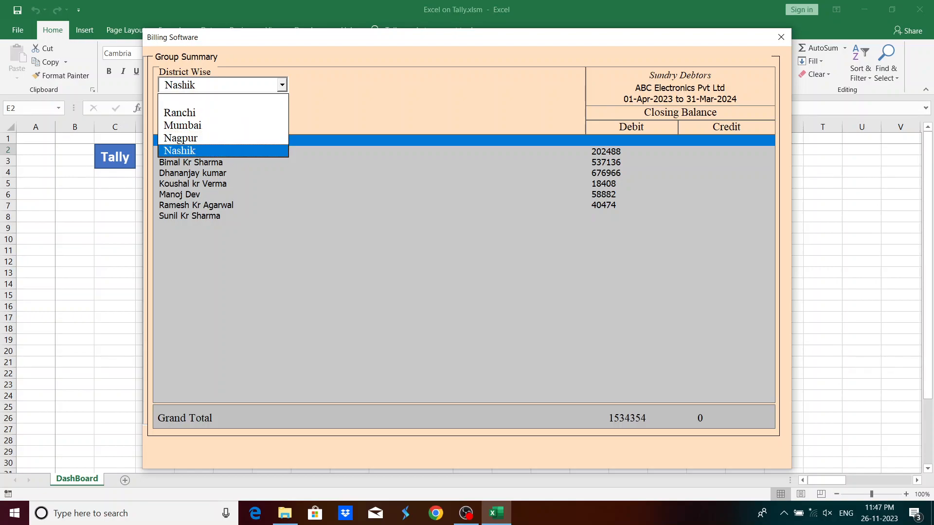
pyautogui.press('Up')
pyautogui.press('Up')
pyautogui.press('Up')
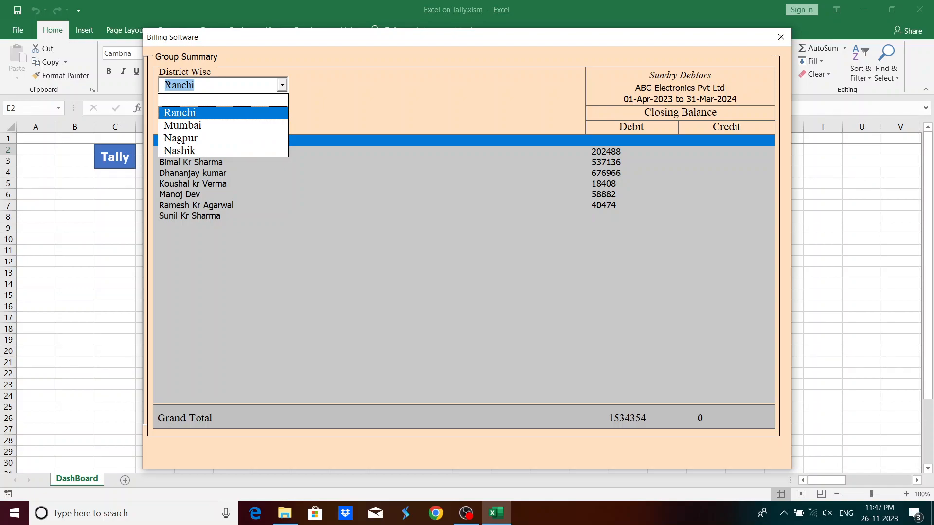
pyautogui.press('Down')
pyautogui.press('Down')
pyautogui.press('Up')
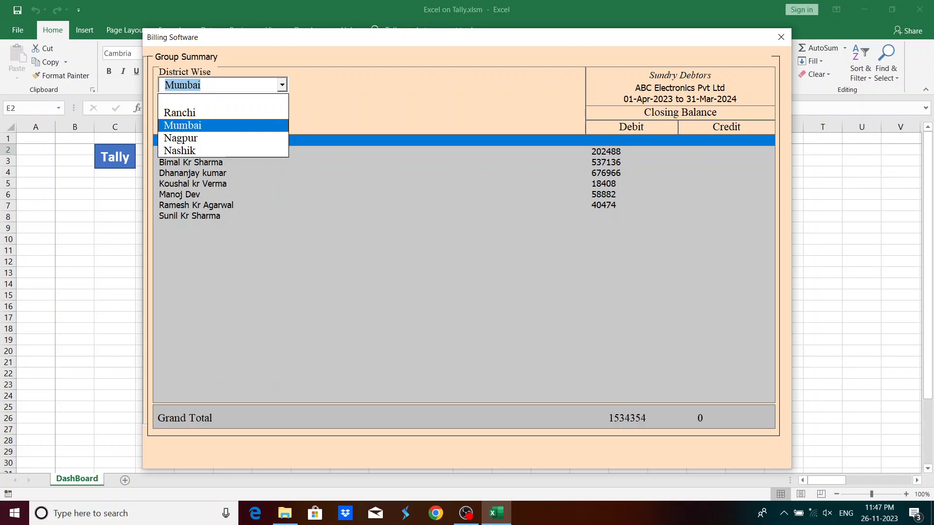
pyautogui.press('Return')
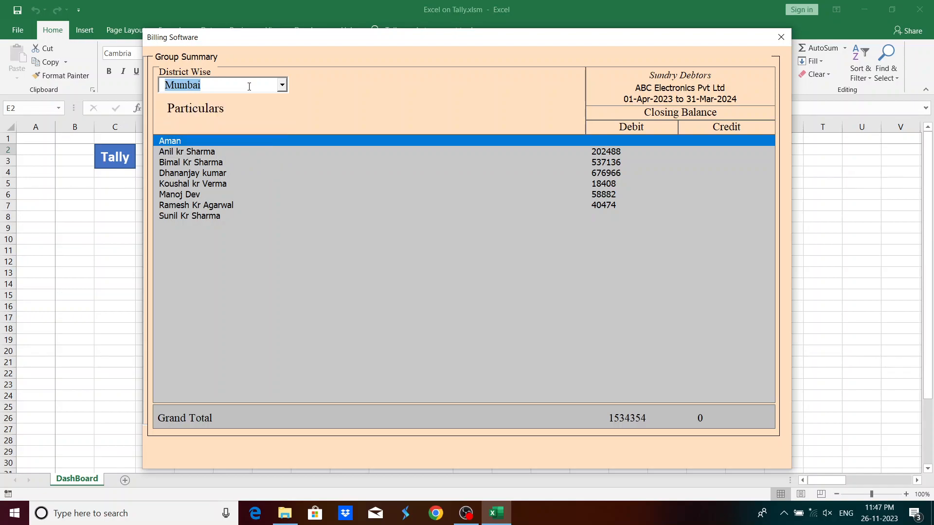
pyautogui.press('Return')
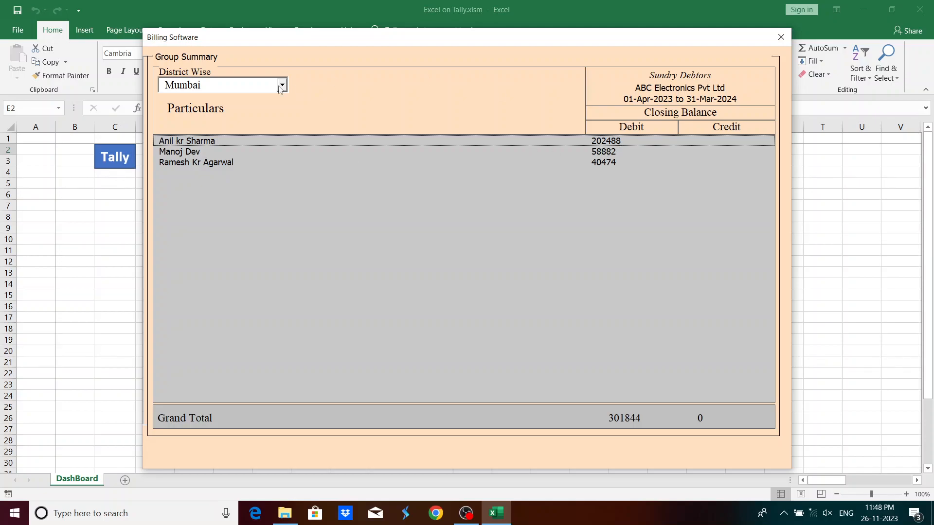
# Change the district filter to Nashik, showing a 676966 total
pyautogui.click(264, 87)
pyautogui.press('BackSpace')
pyautogui.press('BackSpace')
pyautogui.press('BackSpace')
pyautogui.press('BackSpace')
pyautogui.press('BackSpace')
pyautogui.press('BackSpace')
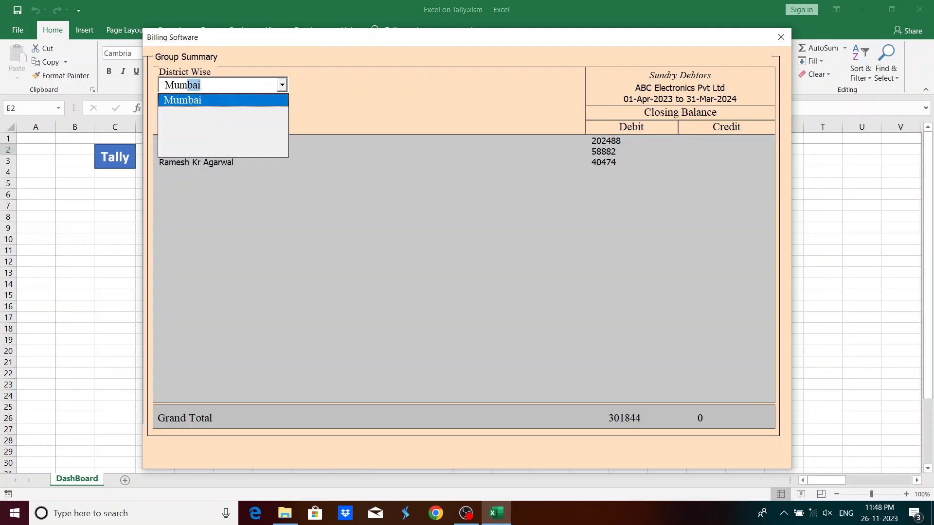
pyautogui.write('Nashik')
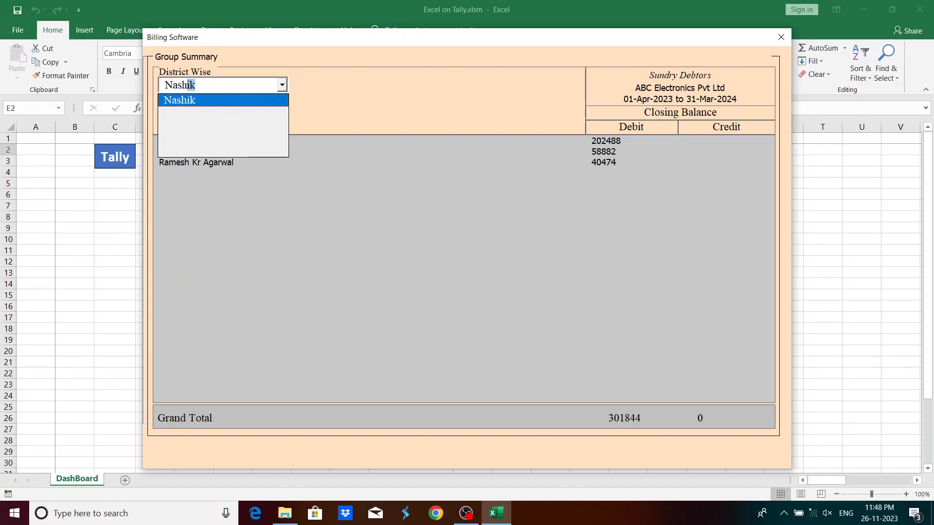
pyautogui.press('Return')
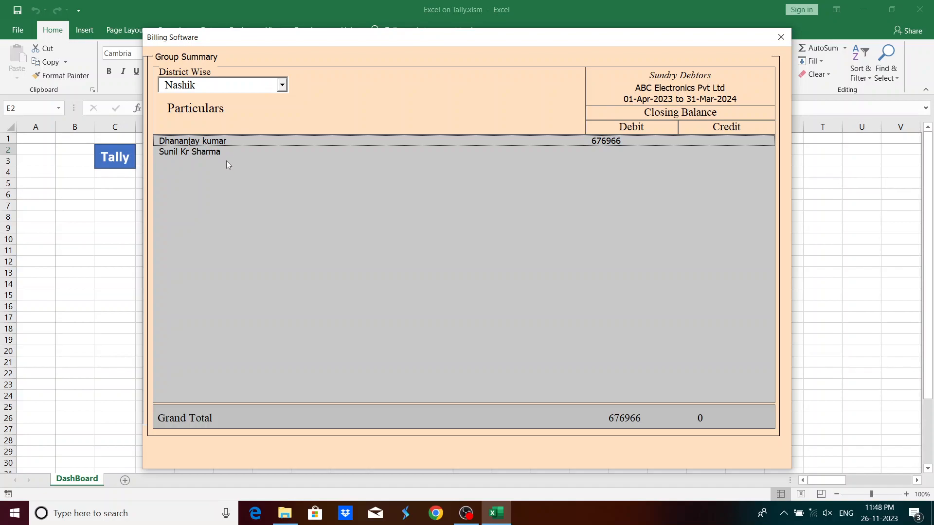
# Change the district filter to Nagpur by typing 'Nag'
pyautogui.click(225, 83)
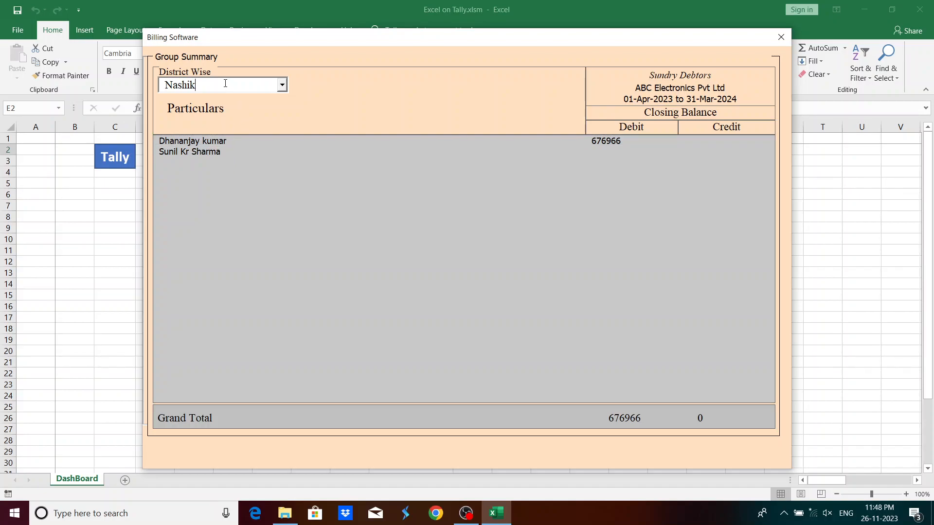
pyautogui.press('BackSpace')
pyautogui.press('BackSpace')
pyautogui.press('BackSpace')
pyautogui.press('BackSpace')
pyautogui.press('BackSpace')
pyautogui.press('BackSpace')
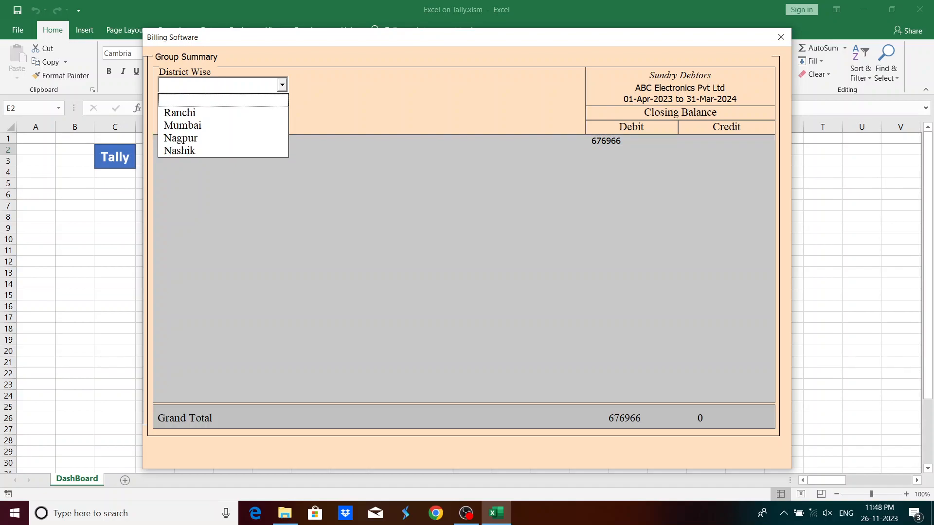
pyautogui.write('Nagpur')
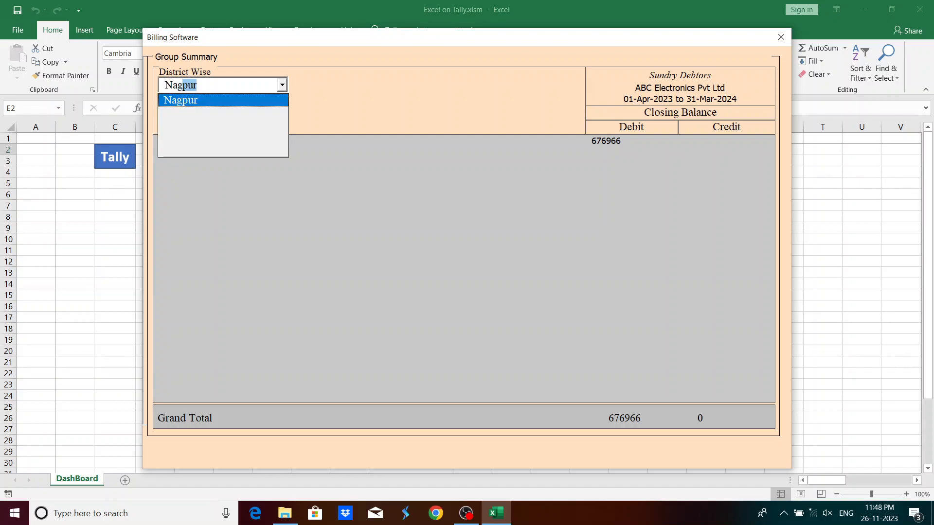
pyautogui.press('Return')
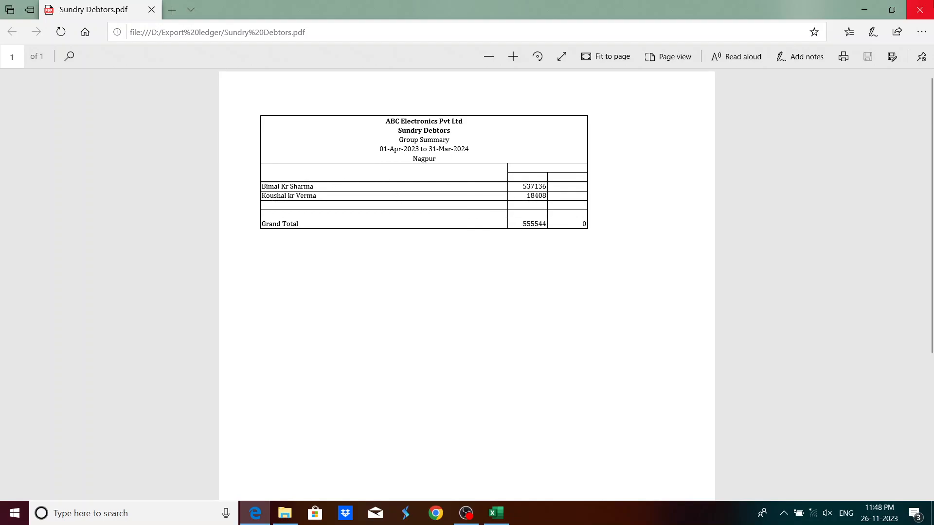
# Close the exported PDF and go from the DashBoard to the Ledger name chooser
pyautogui.click(925, 12)
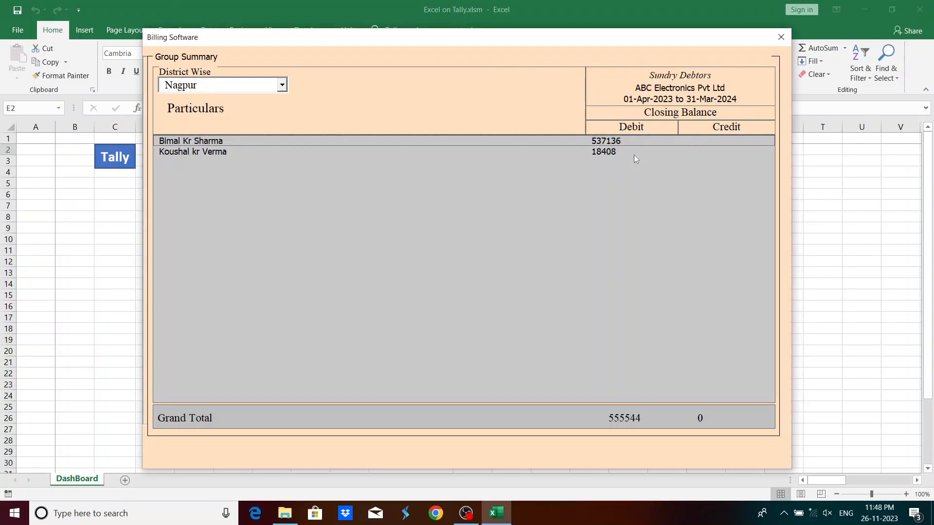
pyautogui.press('Escape')
pyautogui.press('Escape')
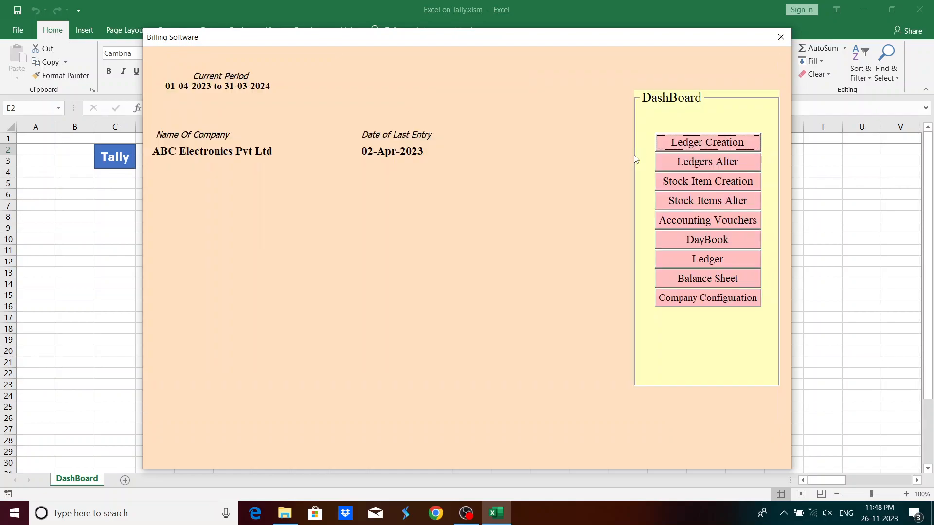
pyautogui.press('Down')
pyautogui.press('Down')
pyautogui.press('Down')
pyautogui.press('Down')
pyautogui.press('Down')
pyautogui.press('Down')
pyautogui.press('Return')
# Open a debtor's ledger report for the period 01-Apr-2023 to 02-Apr-2023
pyautogui.write('s')
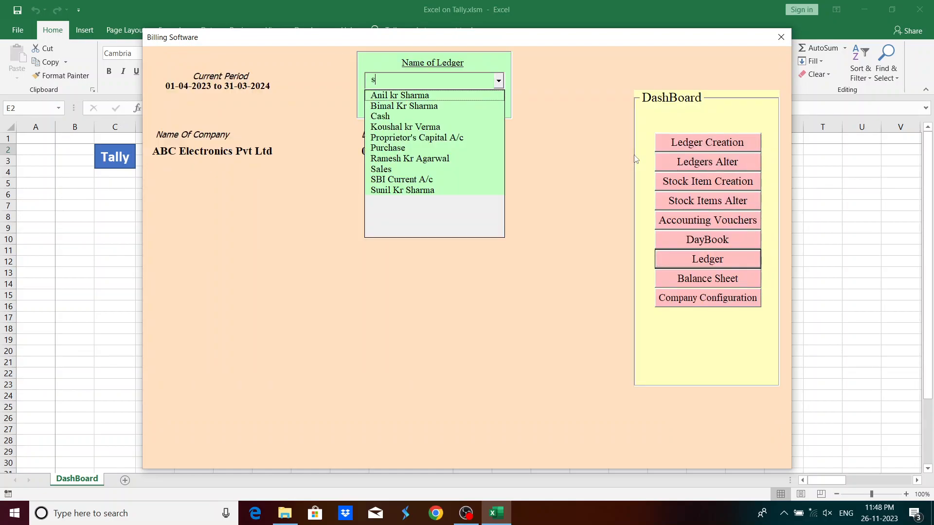
pyautogui.press('BackSpace')
pyautogui.press('Down')
pyautogui.press('Down')
pyautogui.press('Down')
pyautogui.press('Down')
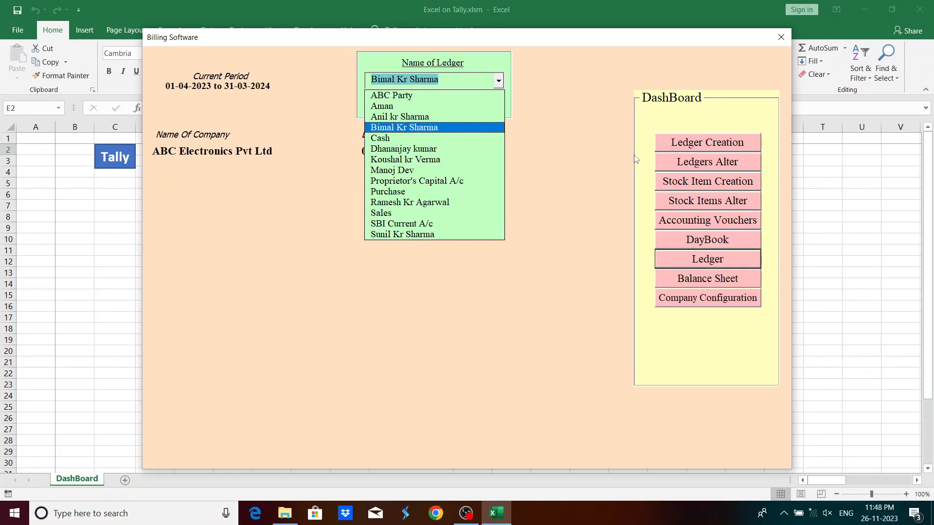
pyautogui.press('Down')
pyautogui.press('Down')
pyautogui.press('Down')
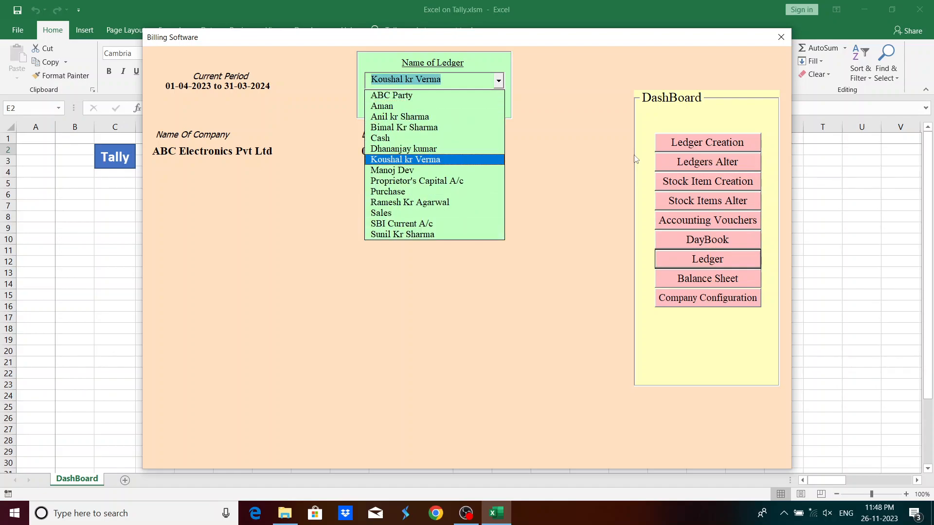
pyautogui.press('Return')
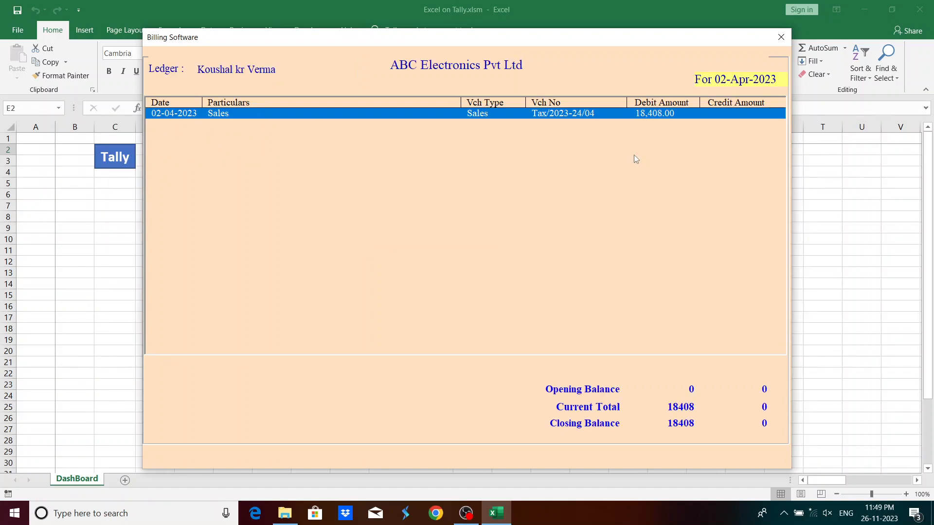
pyautogui.hotkey('alt', 'F2')
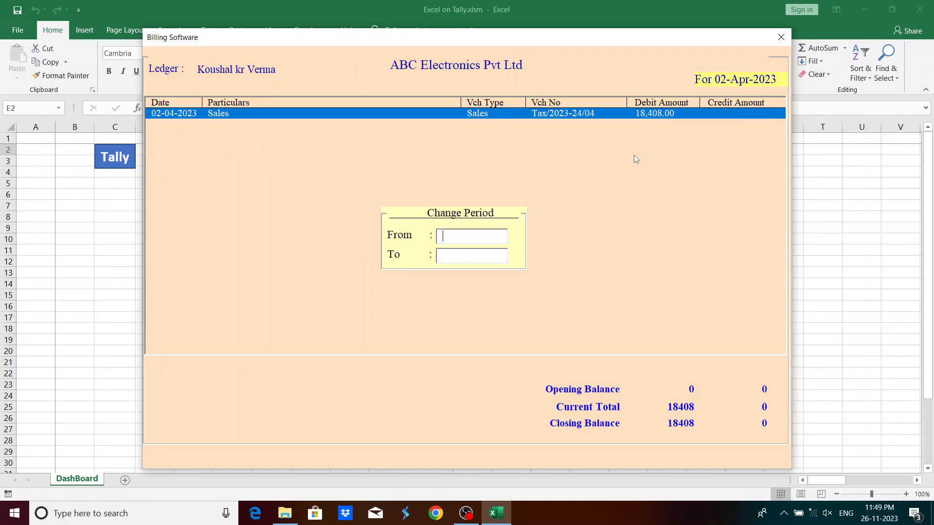
pyautogui.press('Return')
pyautogui.press('Return')
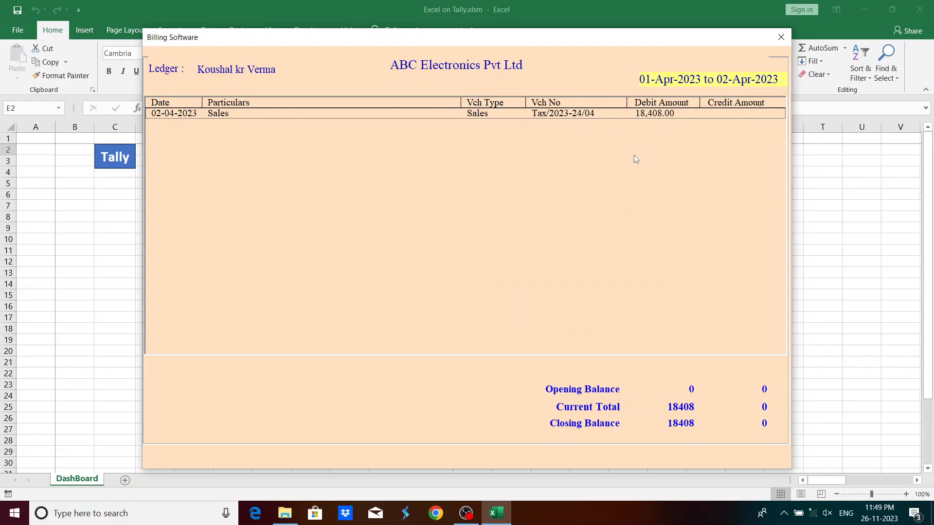
# Switch to another debtor's ledger and select its second sales entry
pyautogui.press('Escape')
pyautogui.press('BackSpace')
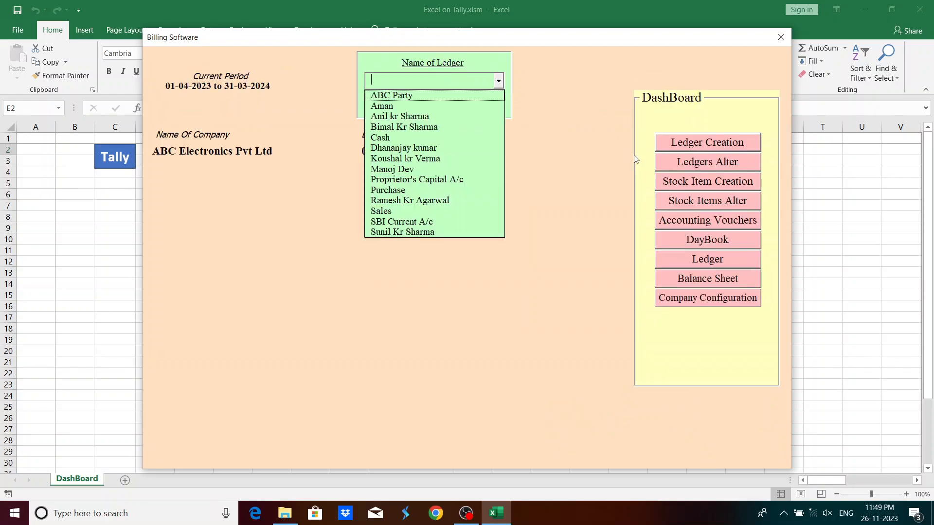
pyautogui.press('Down')
pyautogui.press('Down')
pyautogui.press('Down')
pyautogui.press('Down')
pyautogui.press('Return')
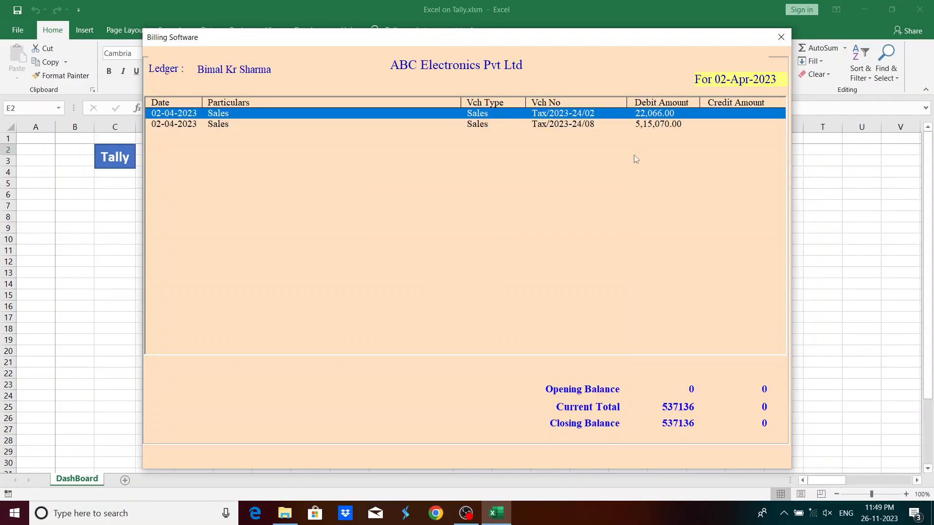
pyautogui.hotkey('alt', 'space')
pyautogui.press('Up')
pyautogui.press('Escape')
pyautogui.press('Down')
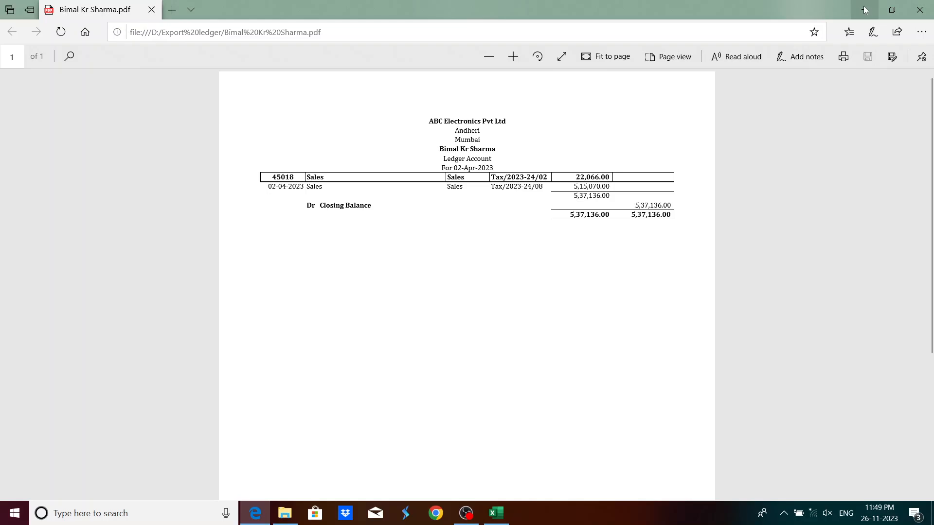
# Close the exported ledger PDF showing the 5,37,136.00 closing balance
pyautogui.click(919, 10)
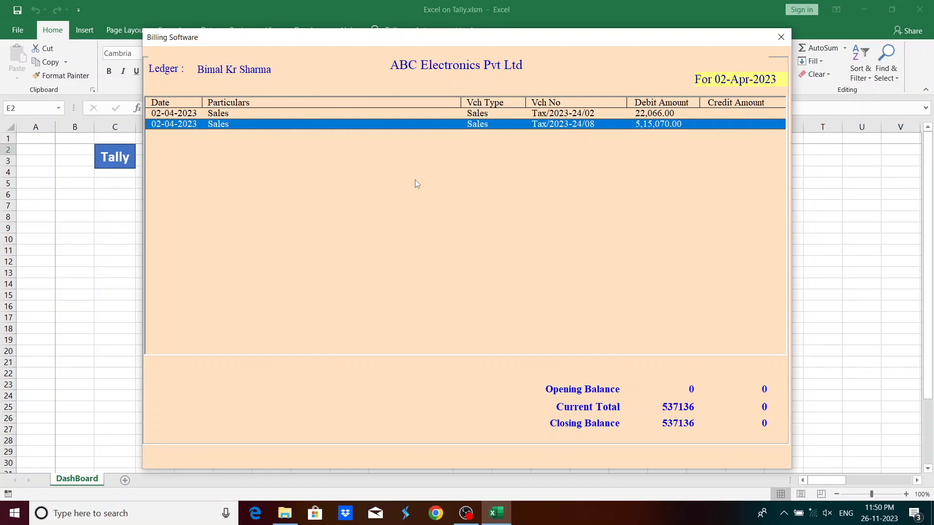
# Change the Samsung Model 12 line's quantity from 10 to 15 Pcs
pyautogui.press('Return')
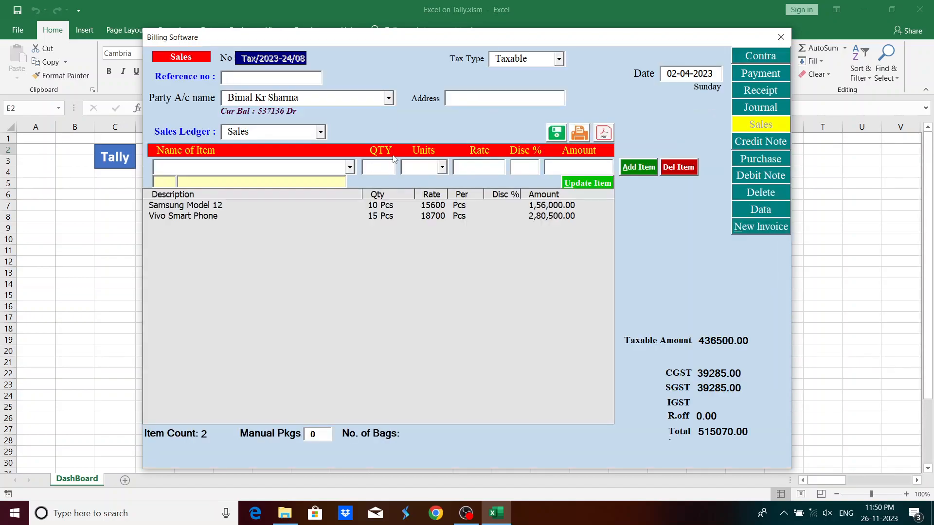
pyautogui.click(371, 207)
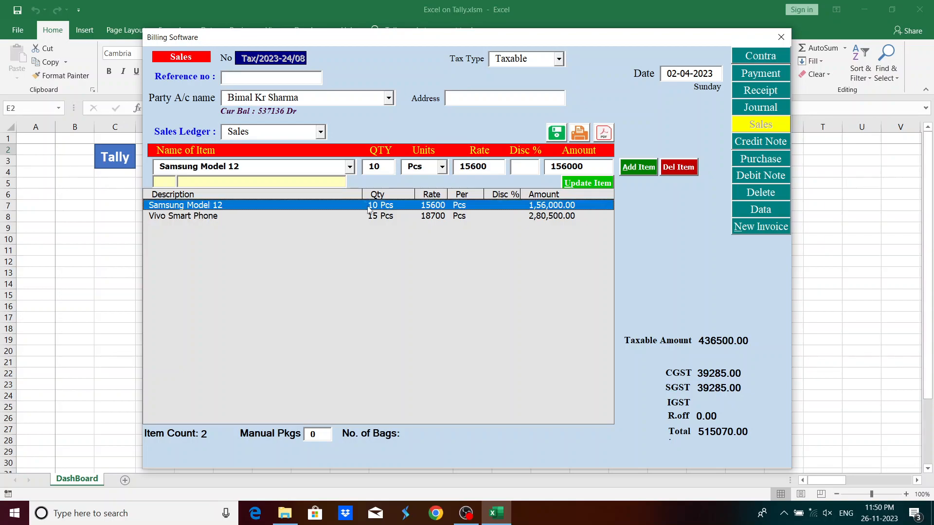
pyautogui.click(383, 166)
pyautogui.press('BackSpace')
pyautogui.press('BackSpace')
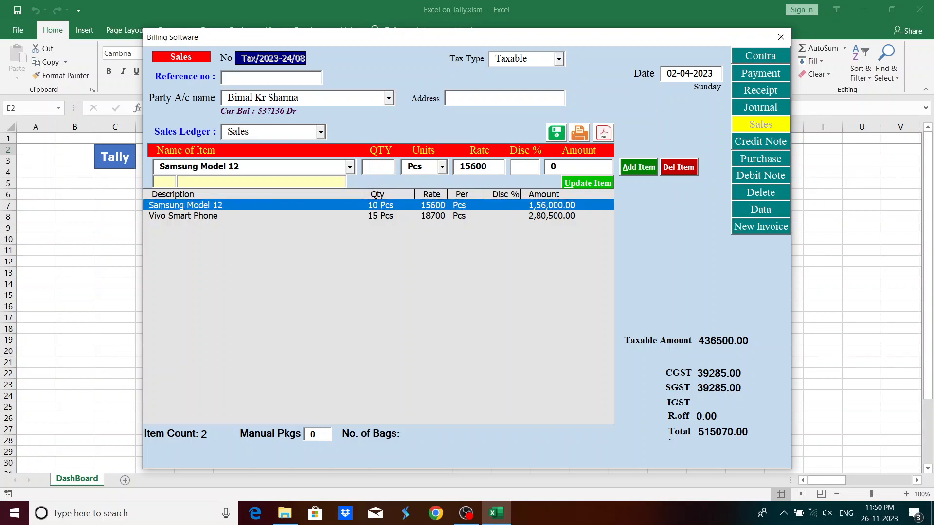
pyautogui.write('15')
pyautogui.click(589, 182)
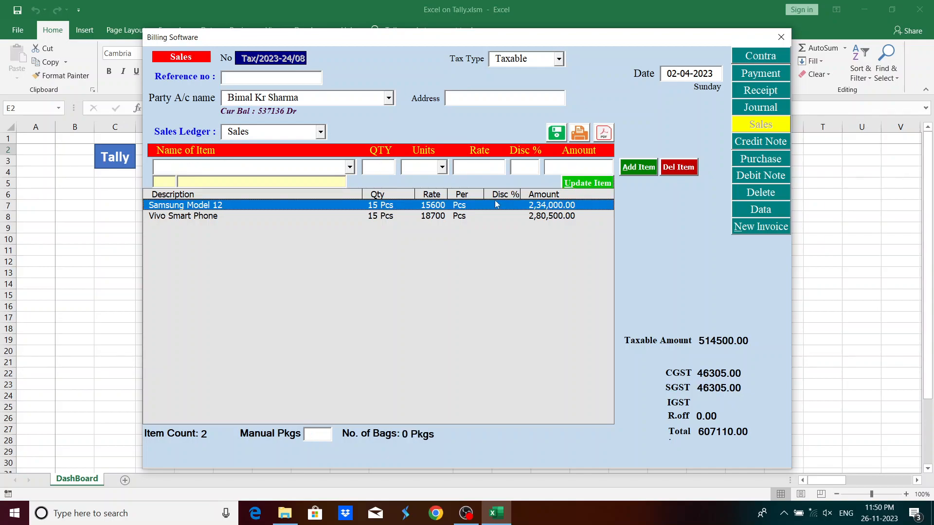
# Save the voucher without printing, then reopen it to check the 607110.00 total
pyautogui.click(557, 133)
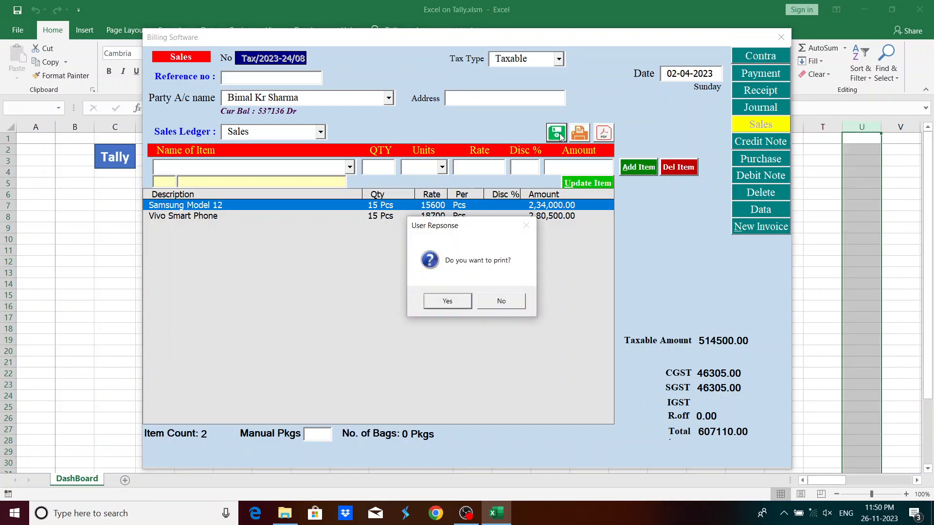
pyautogui.click(501, 301)
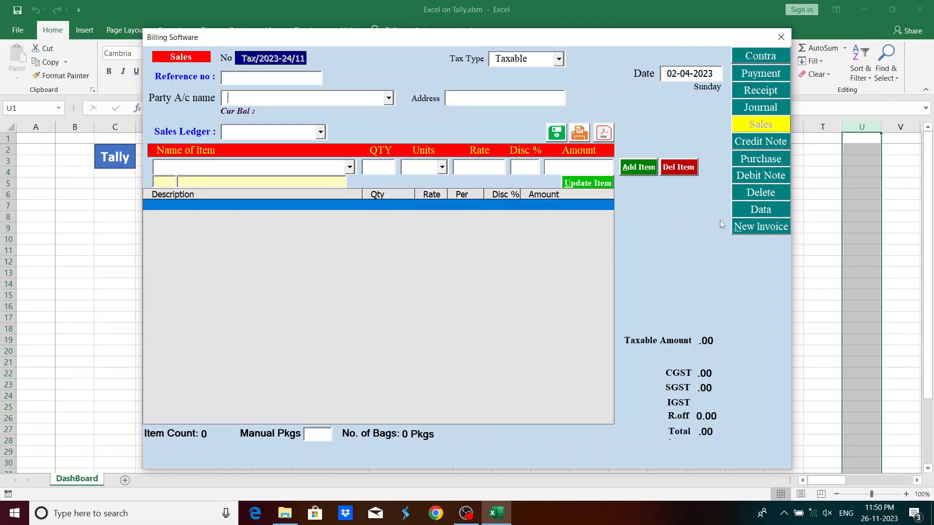
pyautogui.press('Escape')
pyautogui.press('Return')
pyautogui.press('Down')
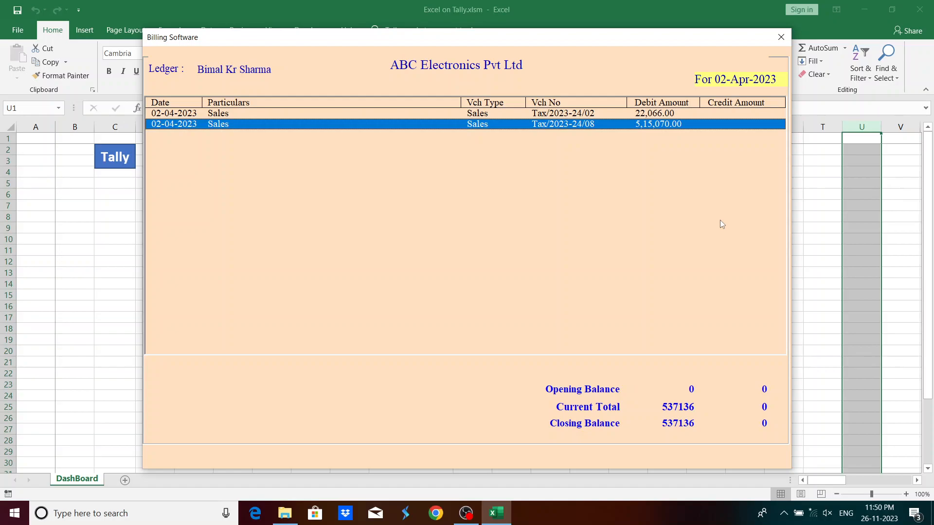
pyautogui.press('Return')
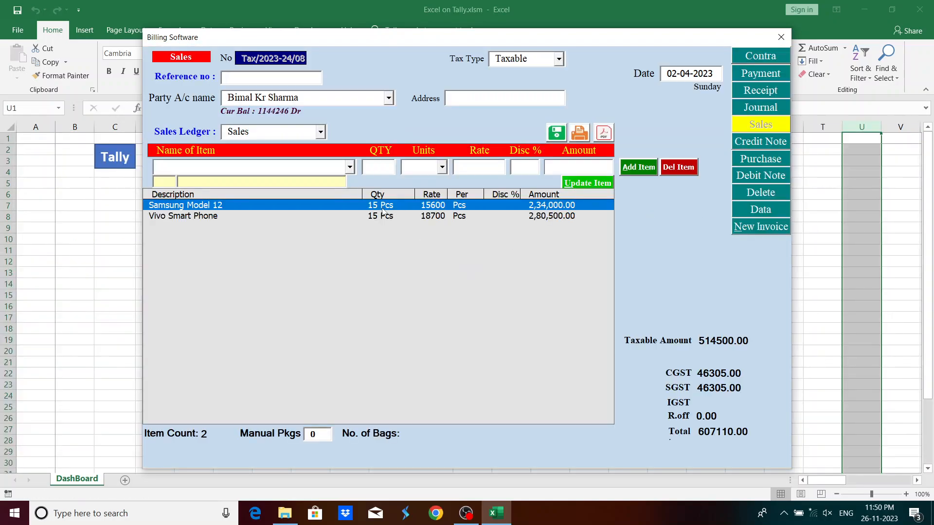
pyautogui.press('Escape')
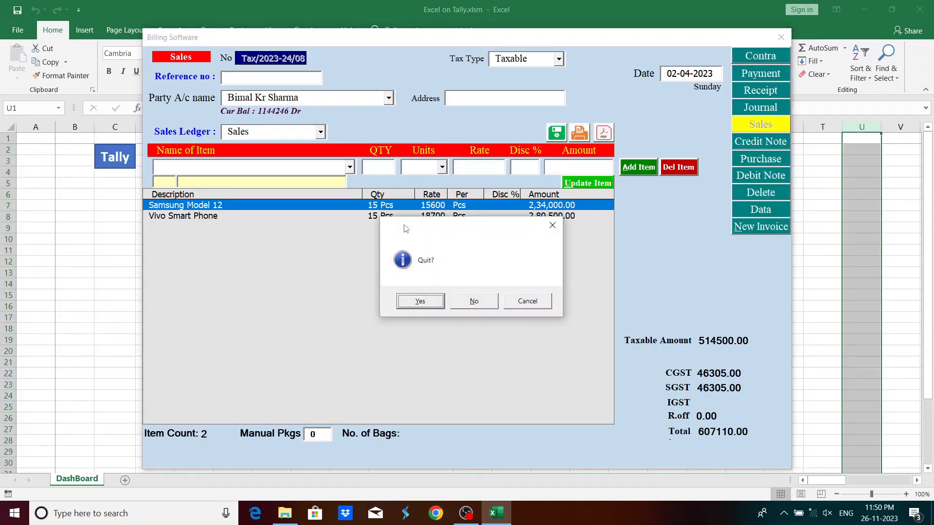
pyautogui.press('Return')
# Close the ledger report, return to the DashBoard and open voucher entry
pyautogui.press('Escape')
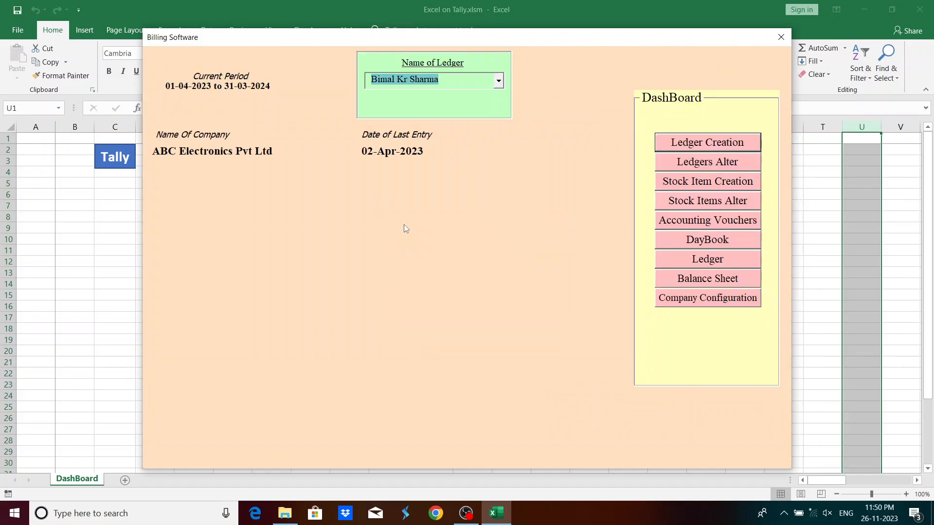
pyautogui.press('Escape')
pyautogui.press('Escape')
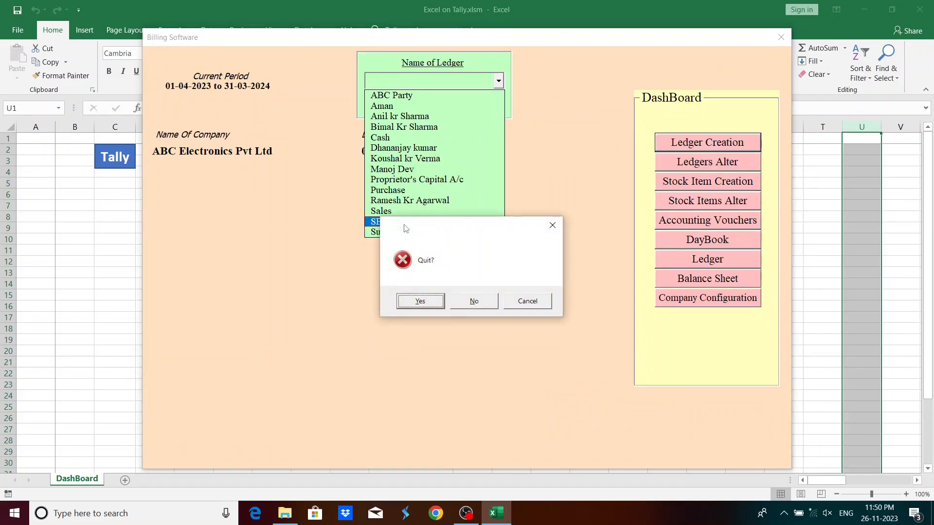
pyautogui.press('Return')
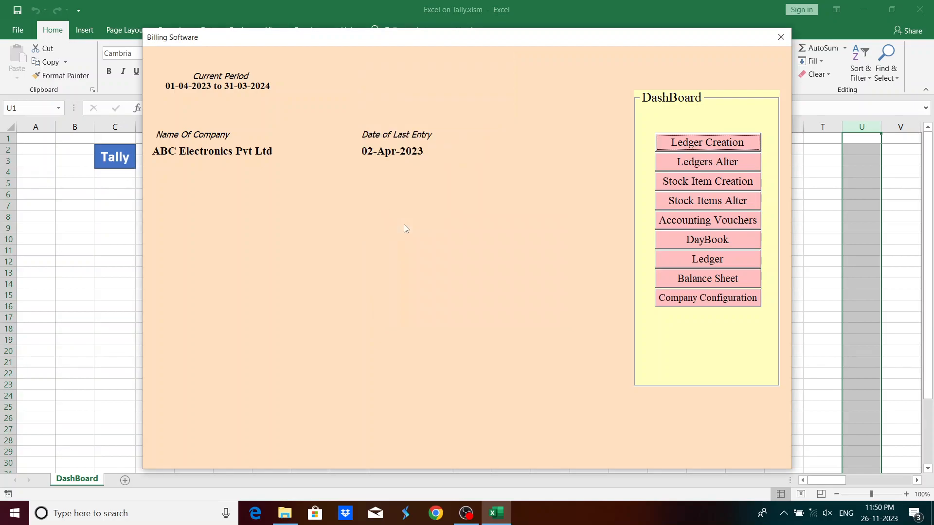
pyautogui.press('Down')
pyautogui.press('Down')
pyautogui.press('Down')
pyautogui.press('Down')
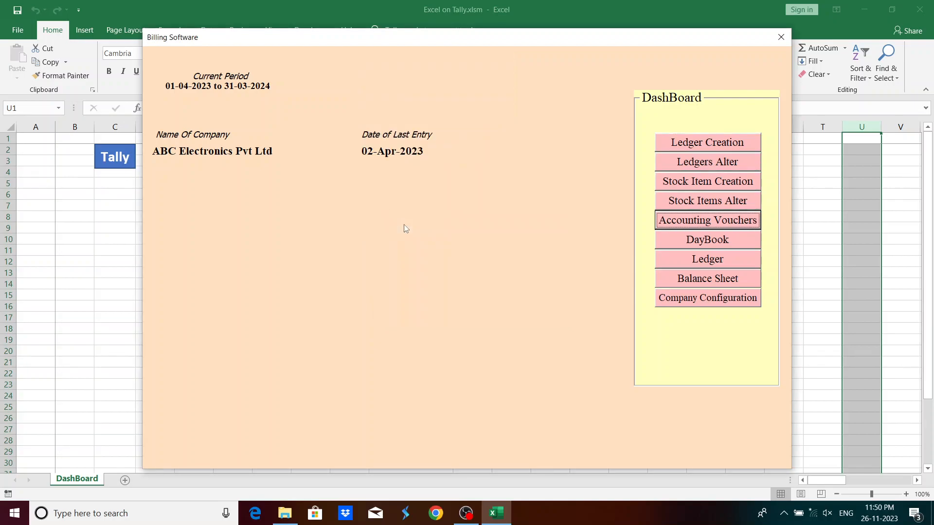
pyautogui.press('Return')
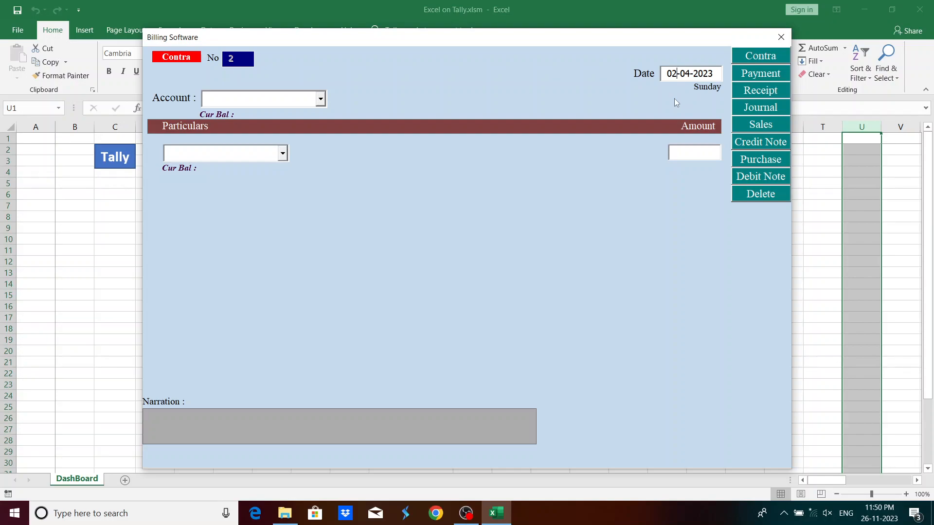
pyautogui.press('F5')
pyautogui.press('F6')
pyautogui.press('F7')
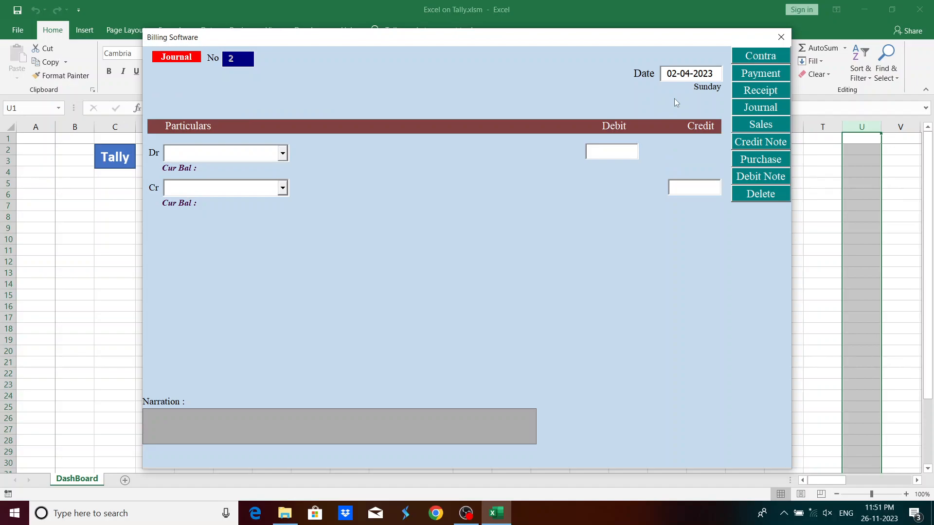
pyautogui.press('F8')
pyautogui.press('F9')
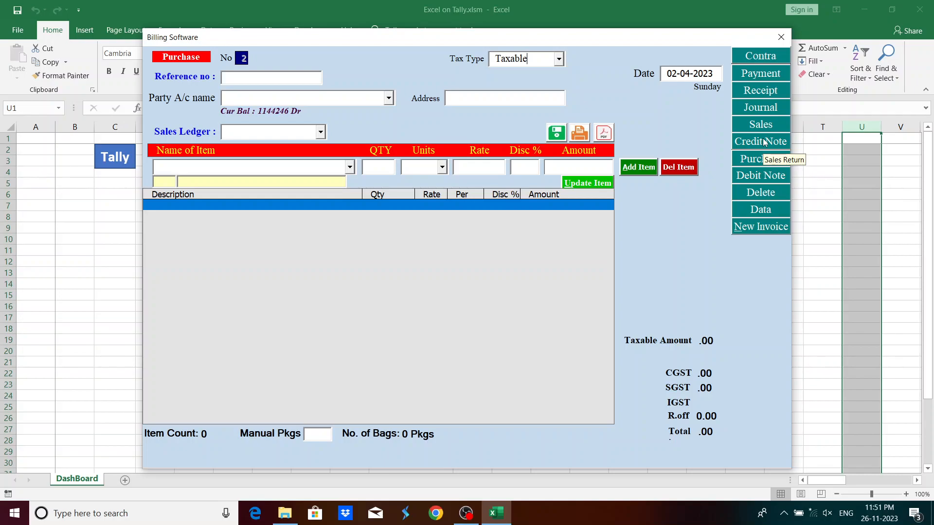
pyautogui.click(748, 180)
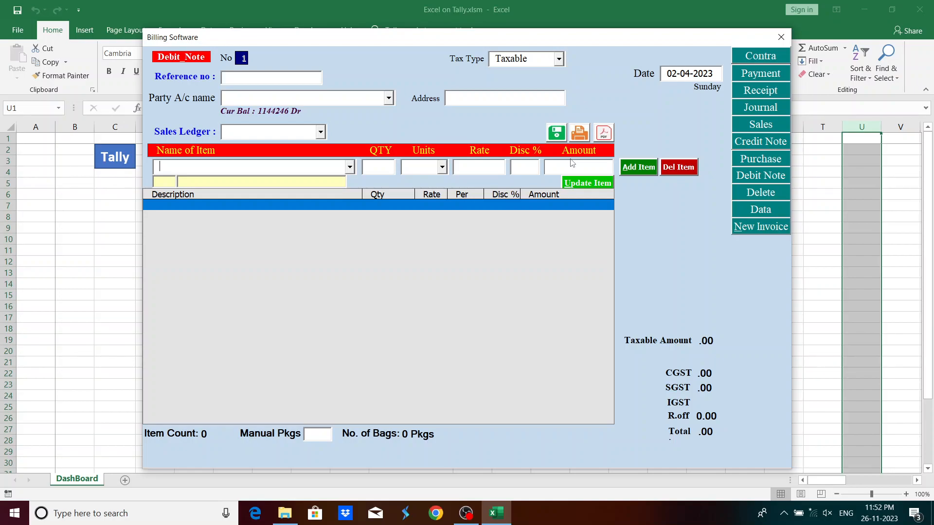
pyautogui.press('Escape')
pyautogui.press('Return')
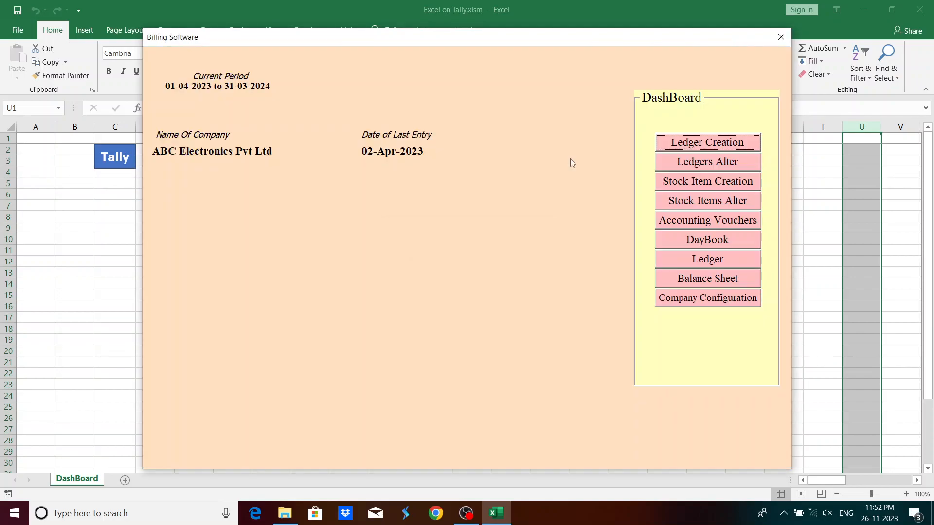